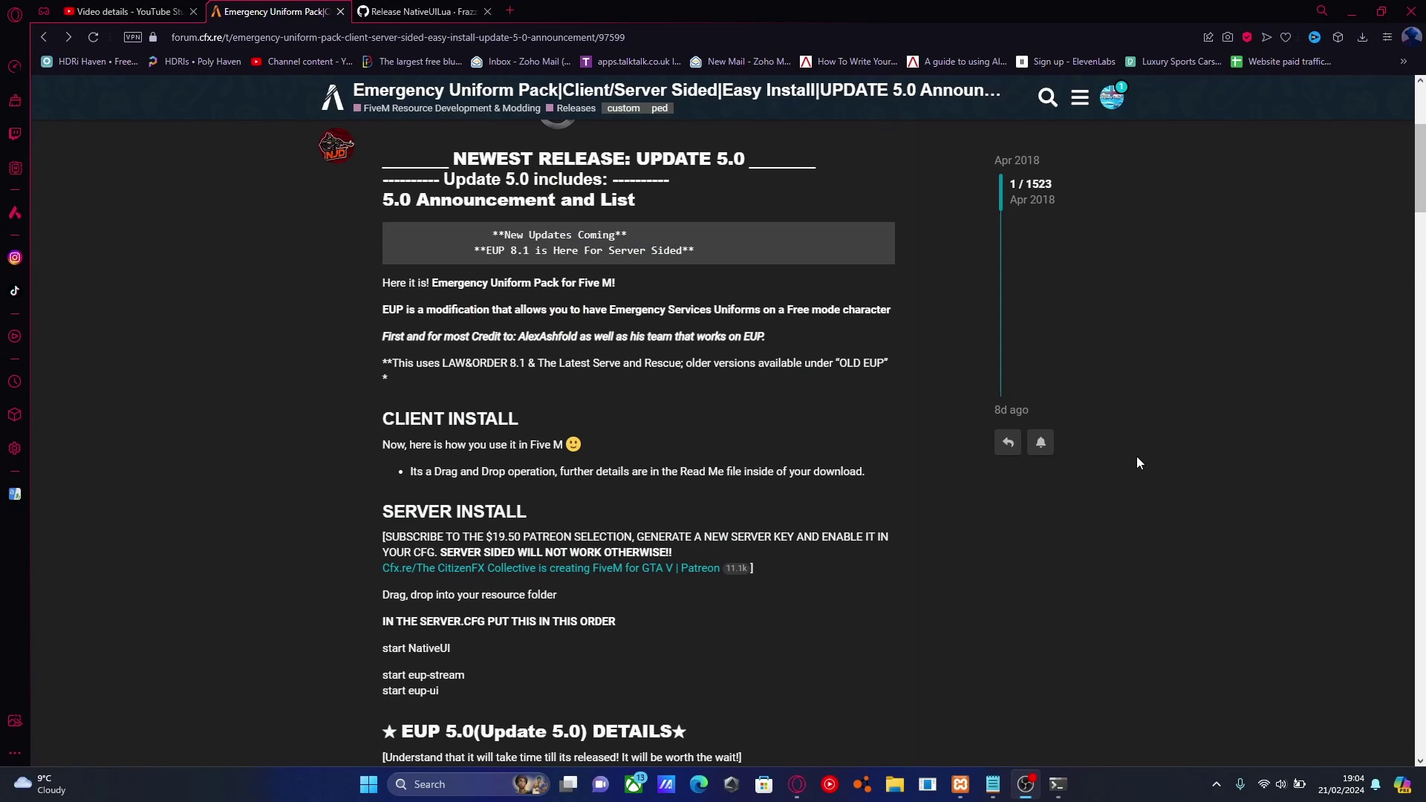
Step: Scroll the Emergency Uniform Pack release post down to the EUP 8.1 & 8.0 download links
scroll(755, 402, up, 4)
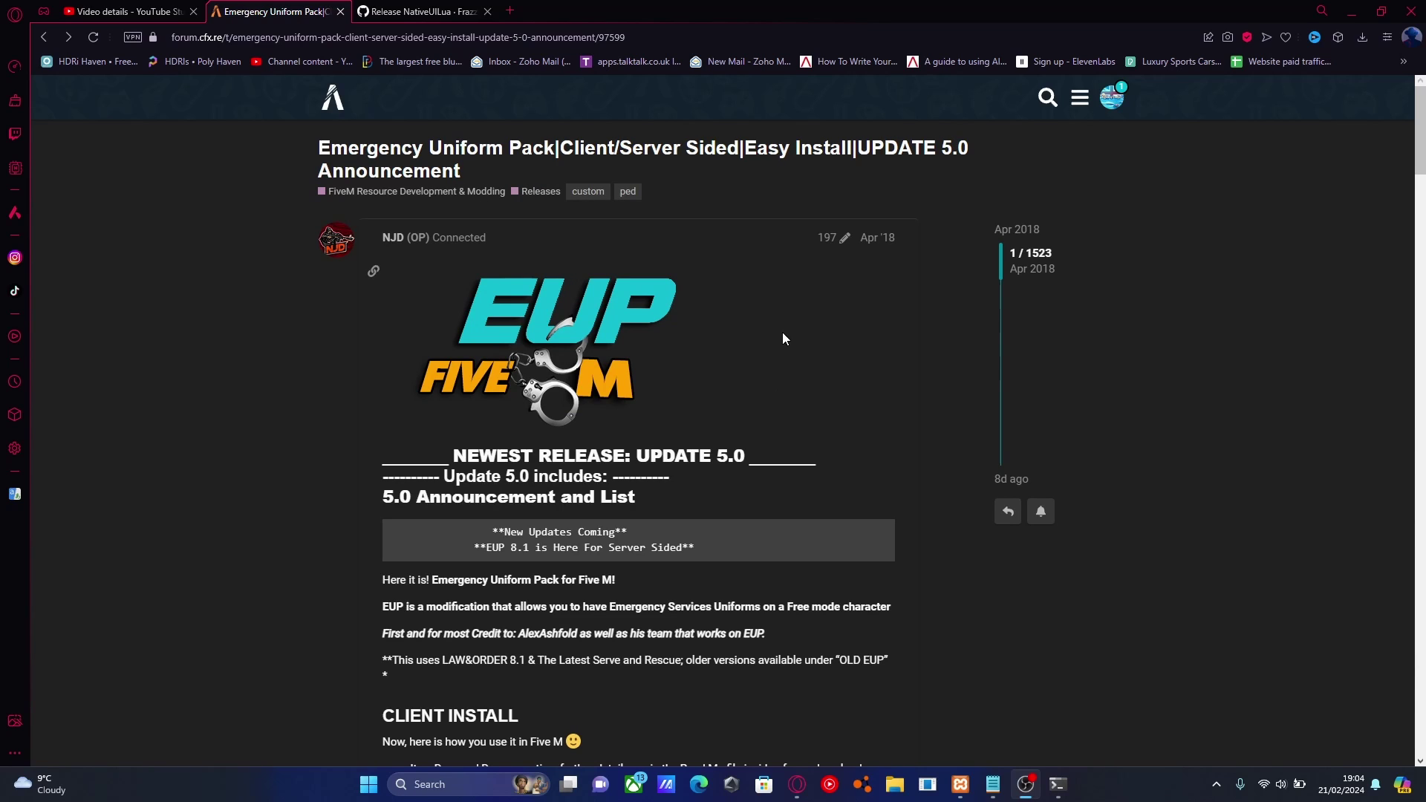
scroll(513, 406, down, 2)
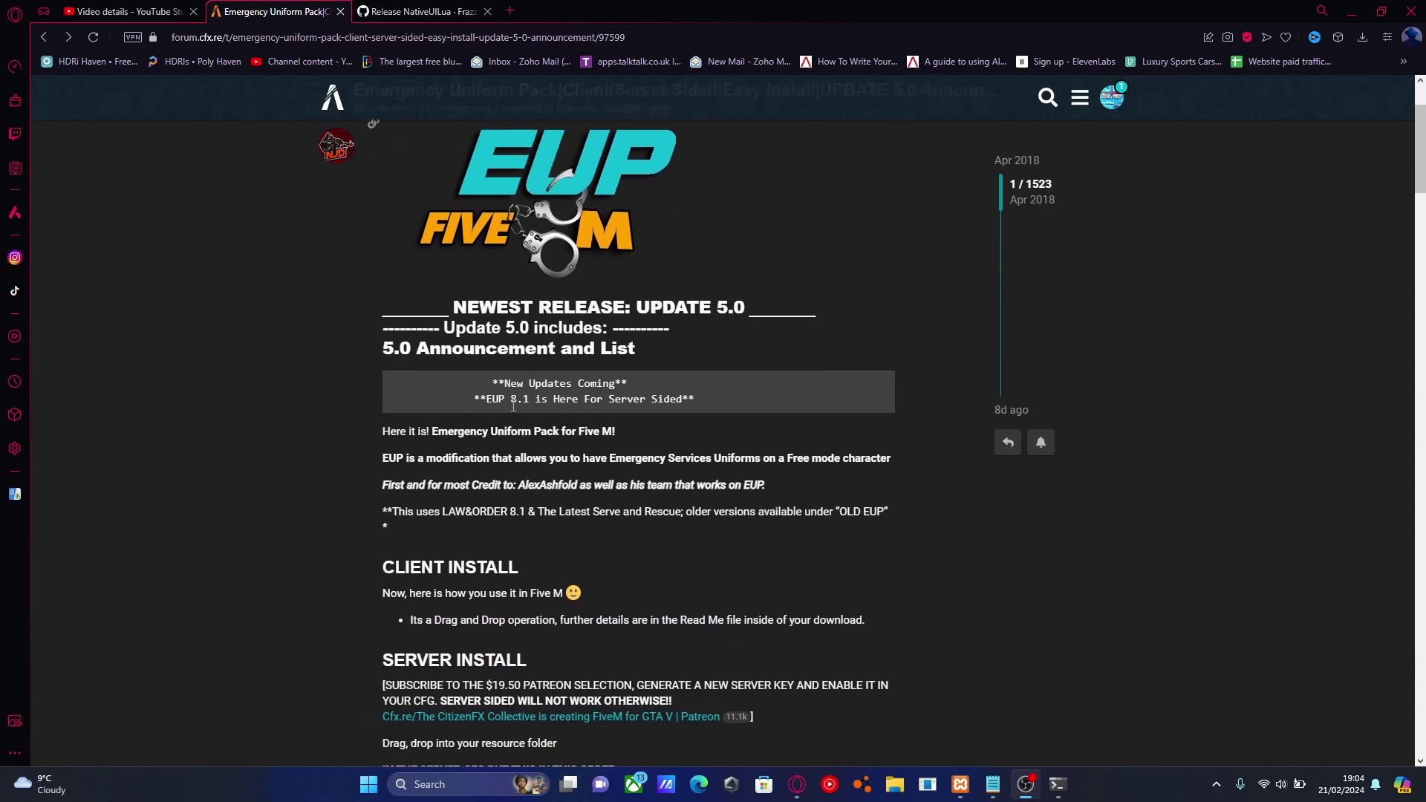
scroll(710, 479, up, 2)
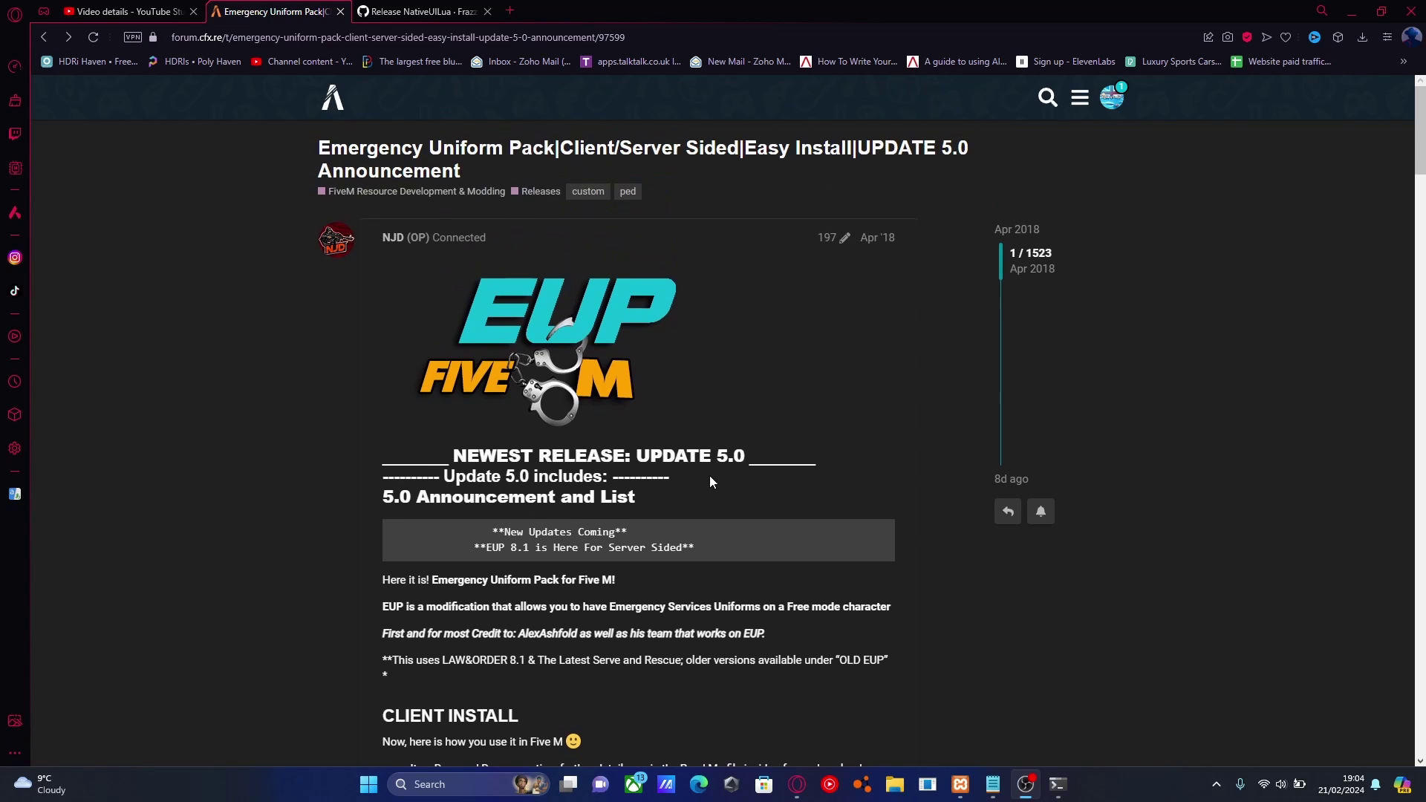
scroll(710, 481, down, 2)
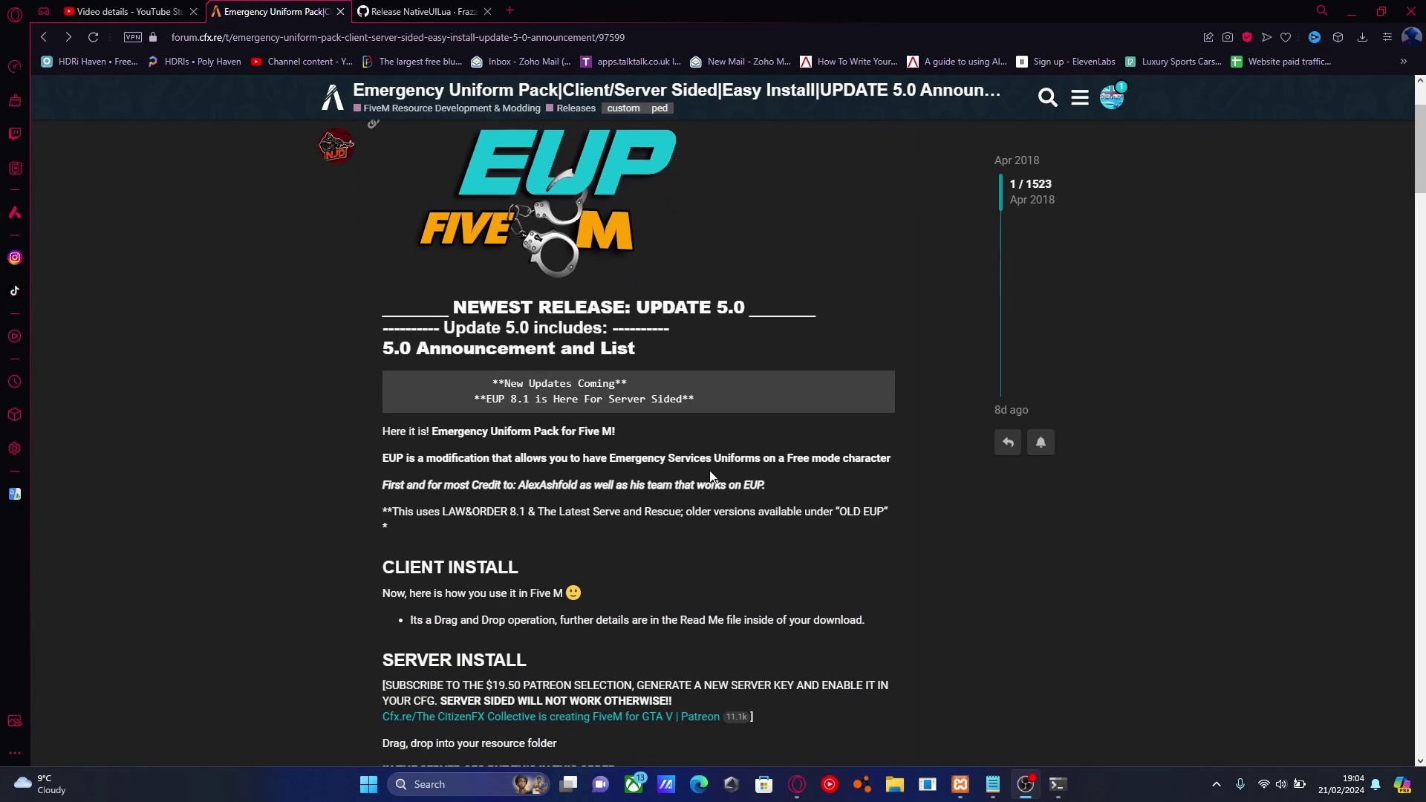
scroll(836, 475, down, 2)
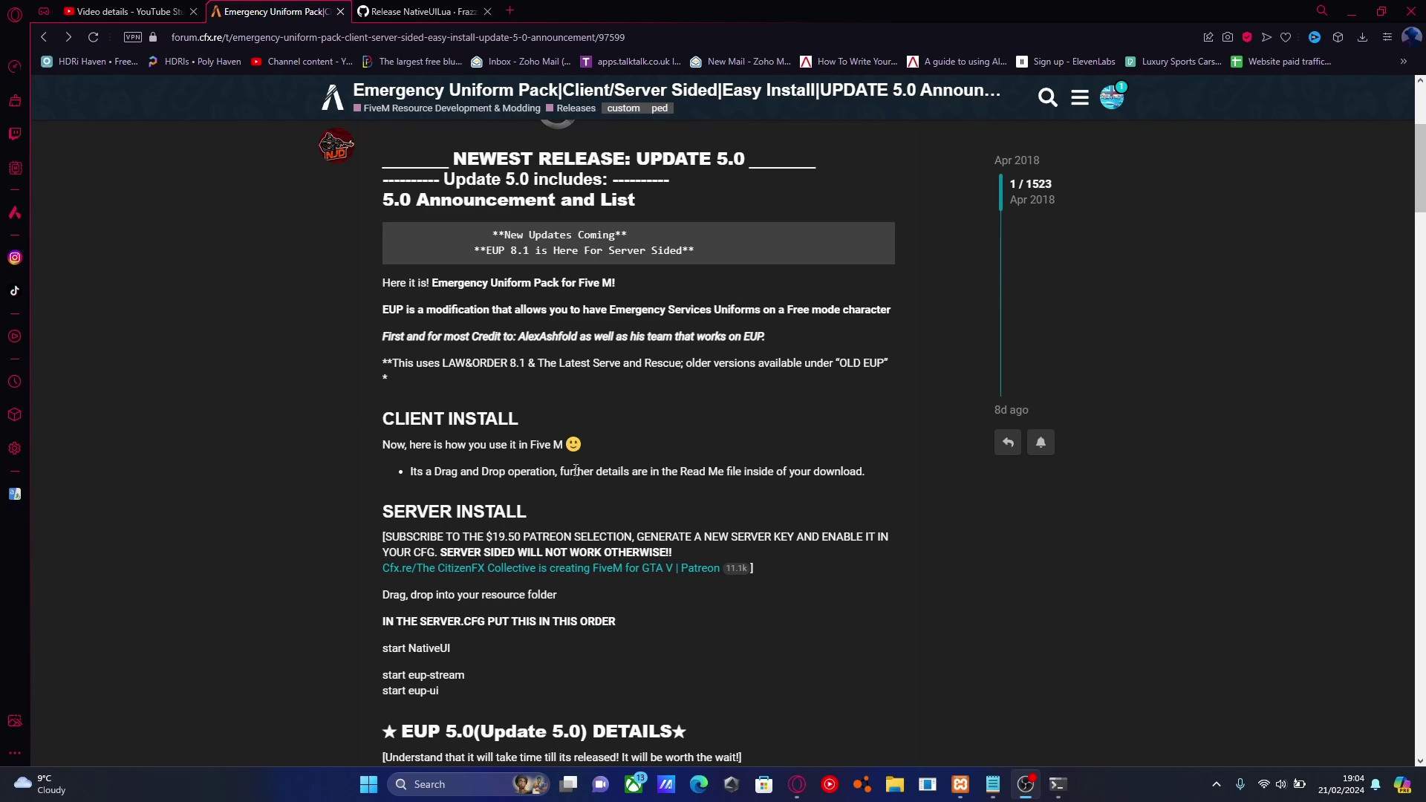
scroll(648, 511, up, 1)
scroll(647, 500, up, 4)
scroll(661, 488, down, 4)
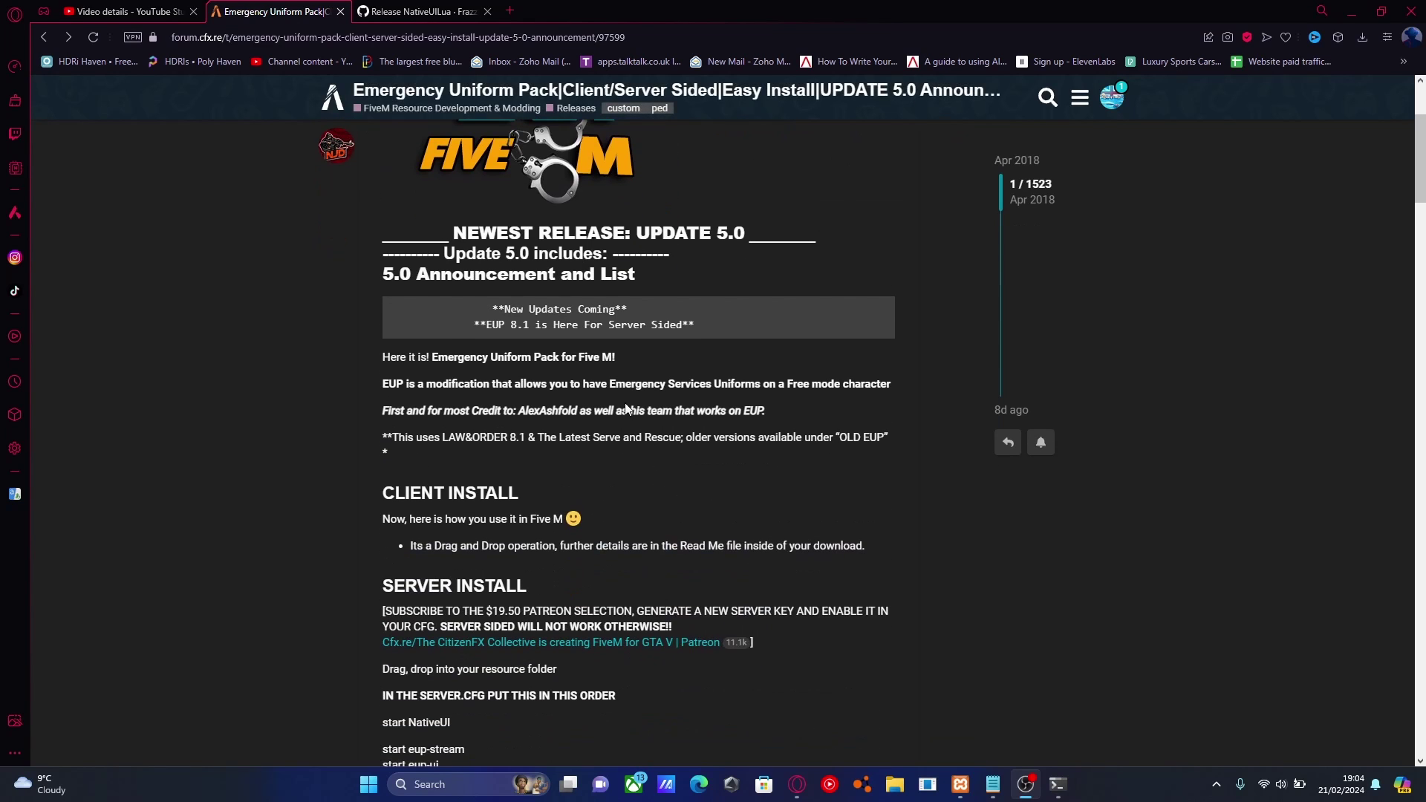
scroll(803, 453, up, 3)
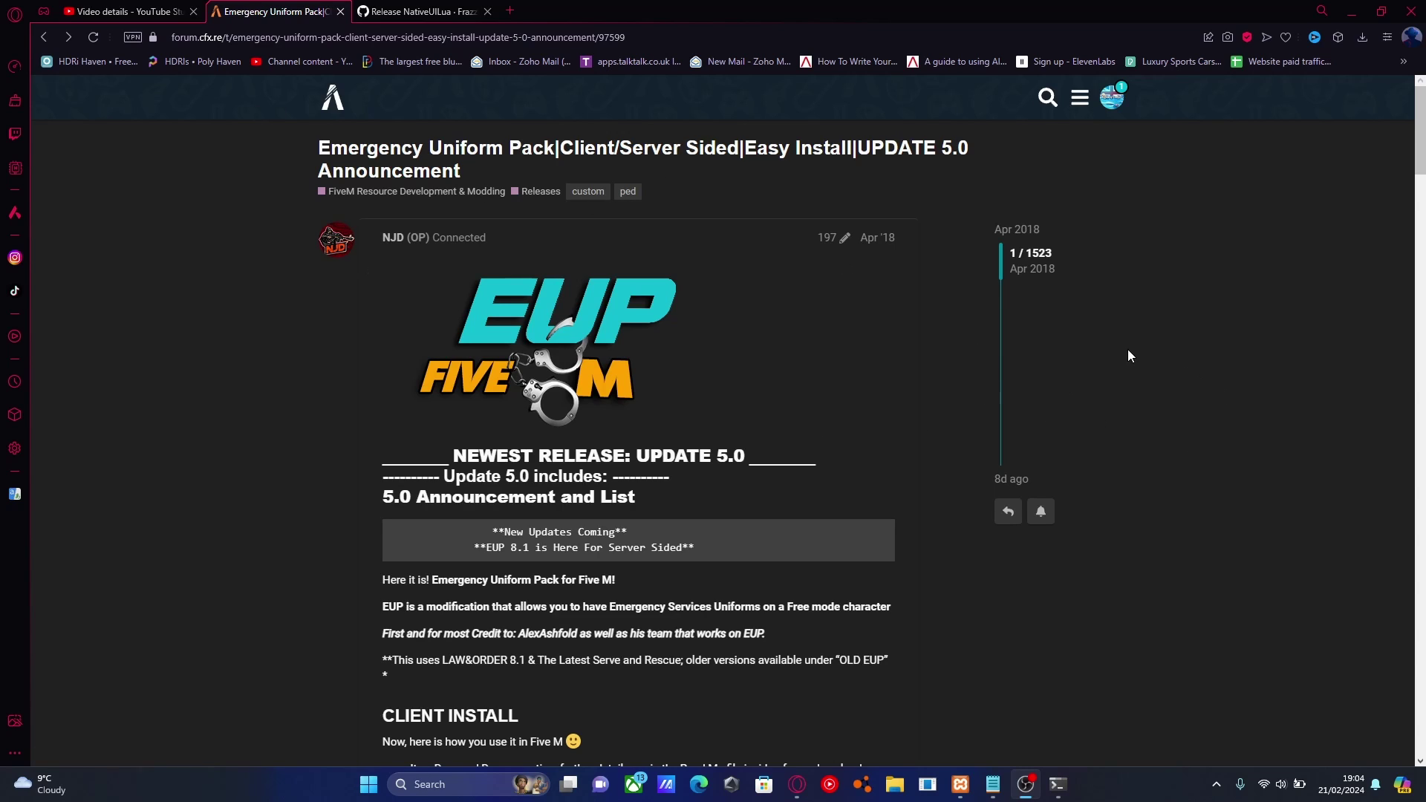
scroll(715, 261, down, 3)
scroll(715, 262, down, 6)
scroll(715, 260, down, 4)
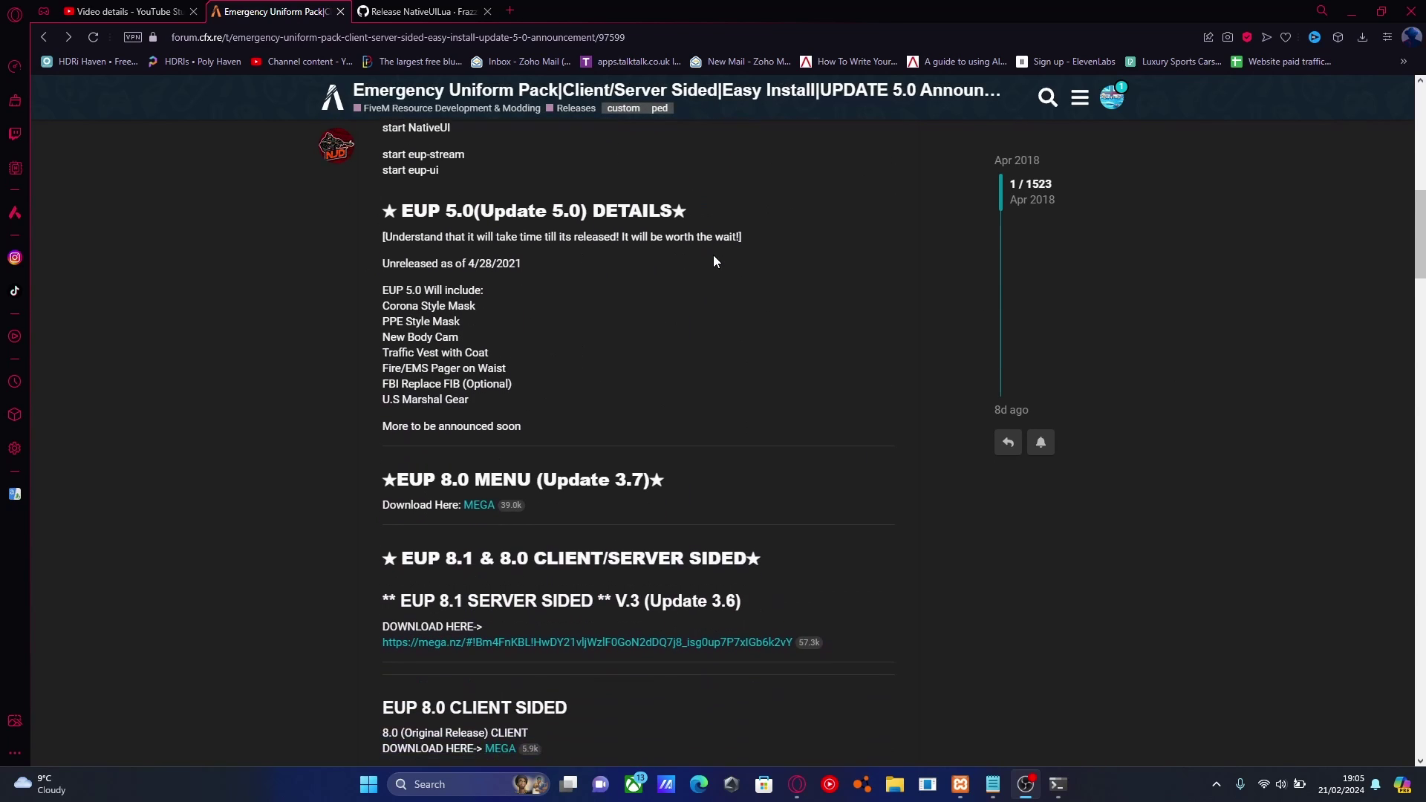
scroll(713, 261, down, 1)
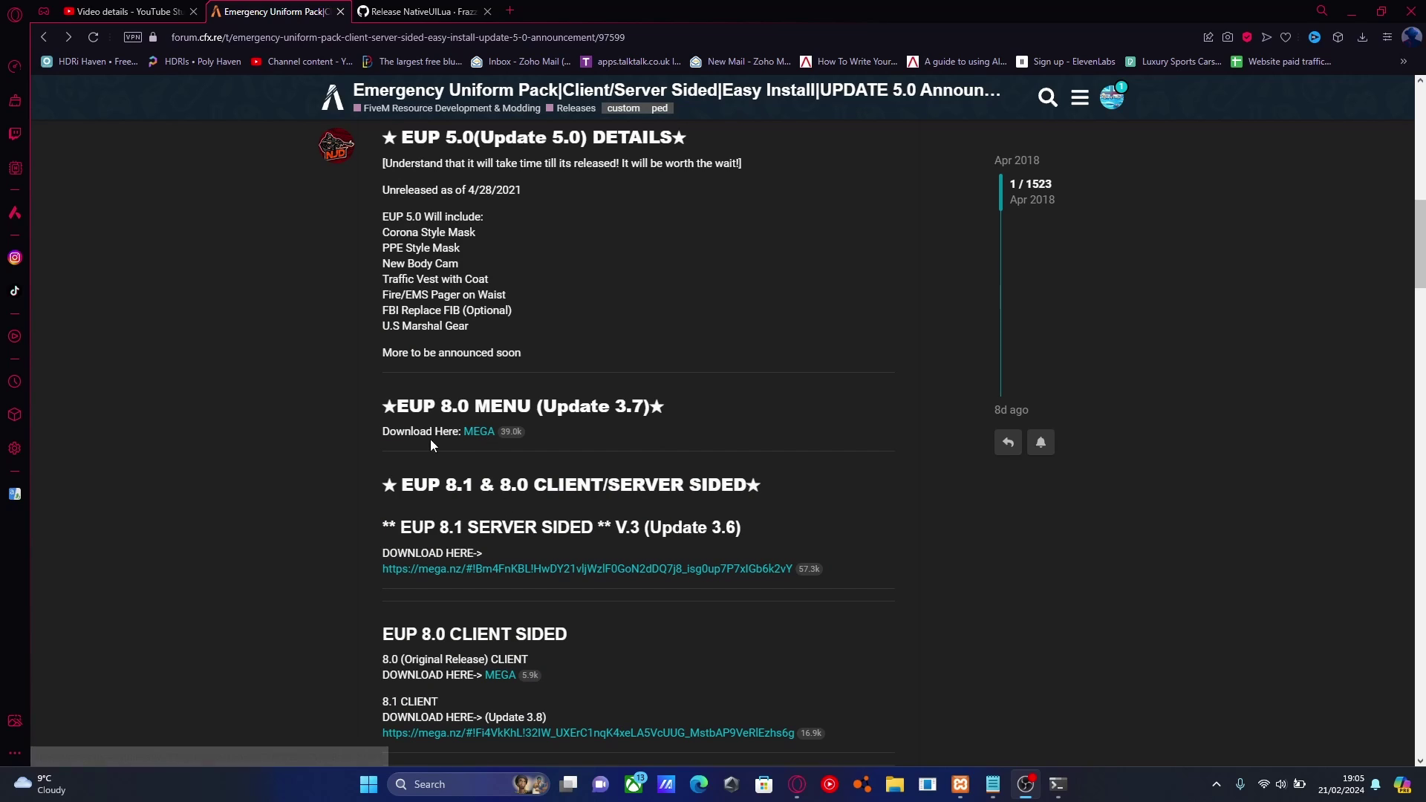
scroll(446, 394, down, 1)
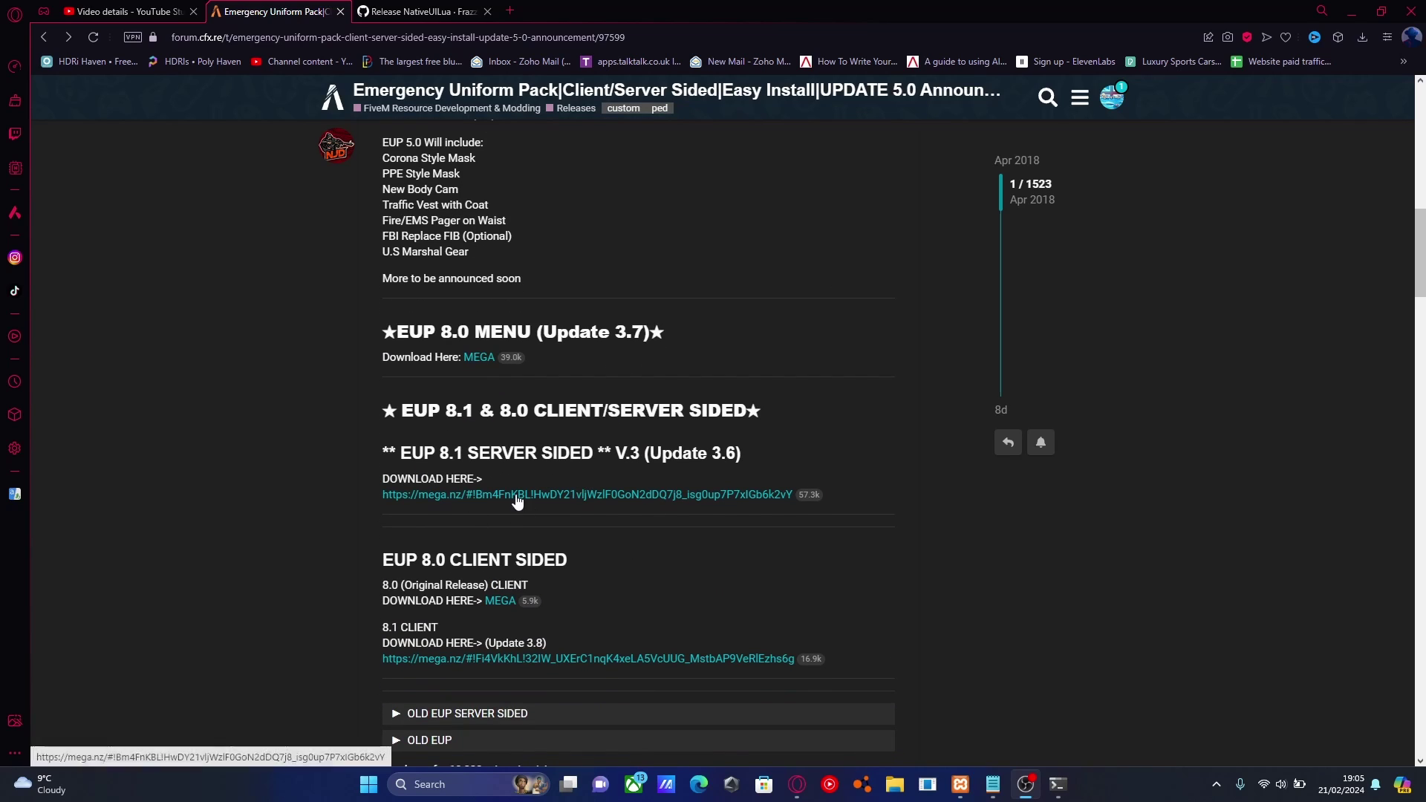
Step: Open the EUP 8.1 server-sided MEGA link, then return to the forum release post
click(475, 361)
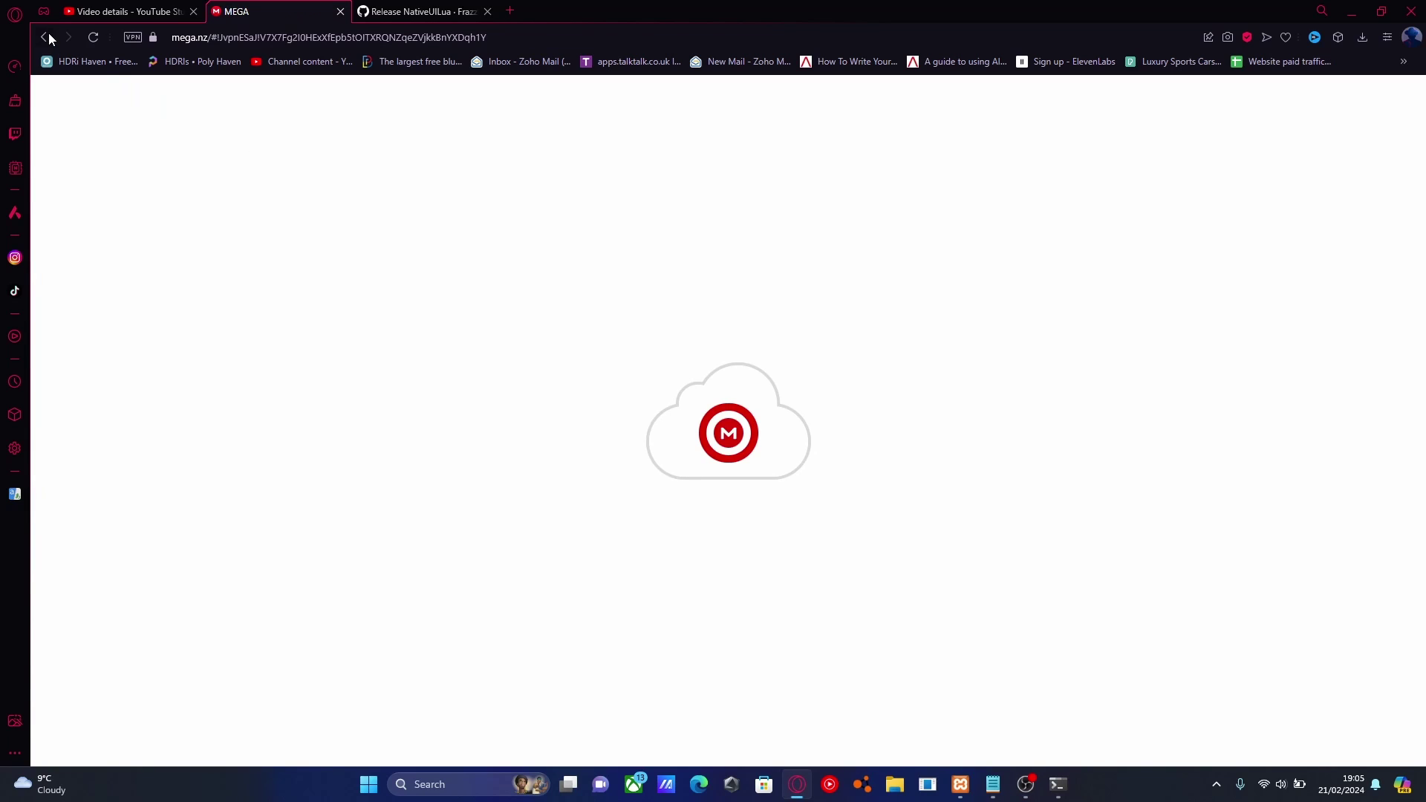
click(45, 37)
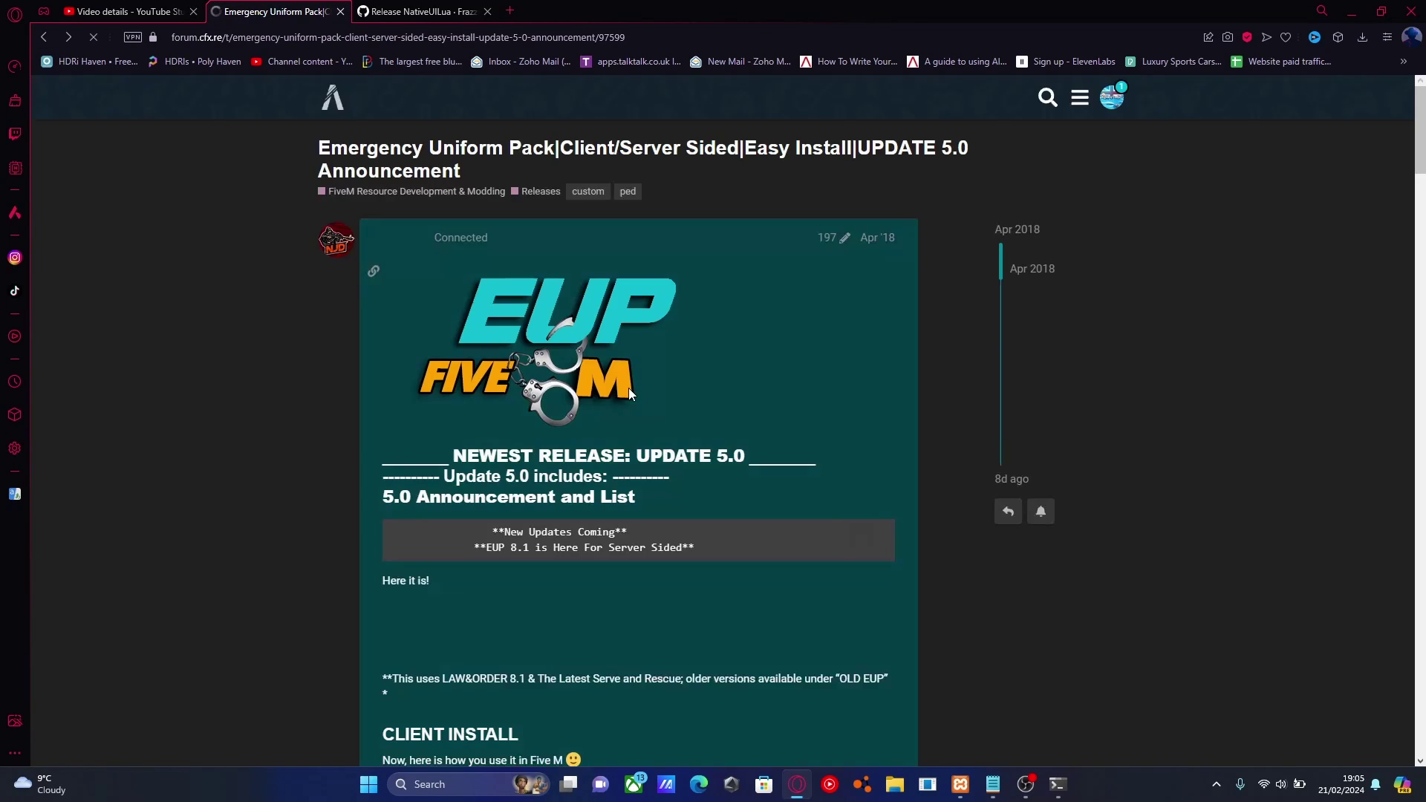
scroll(629, 386, down, 1)
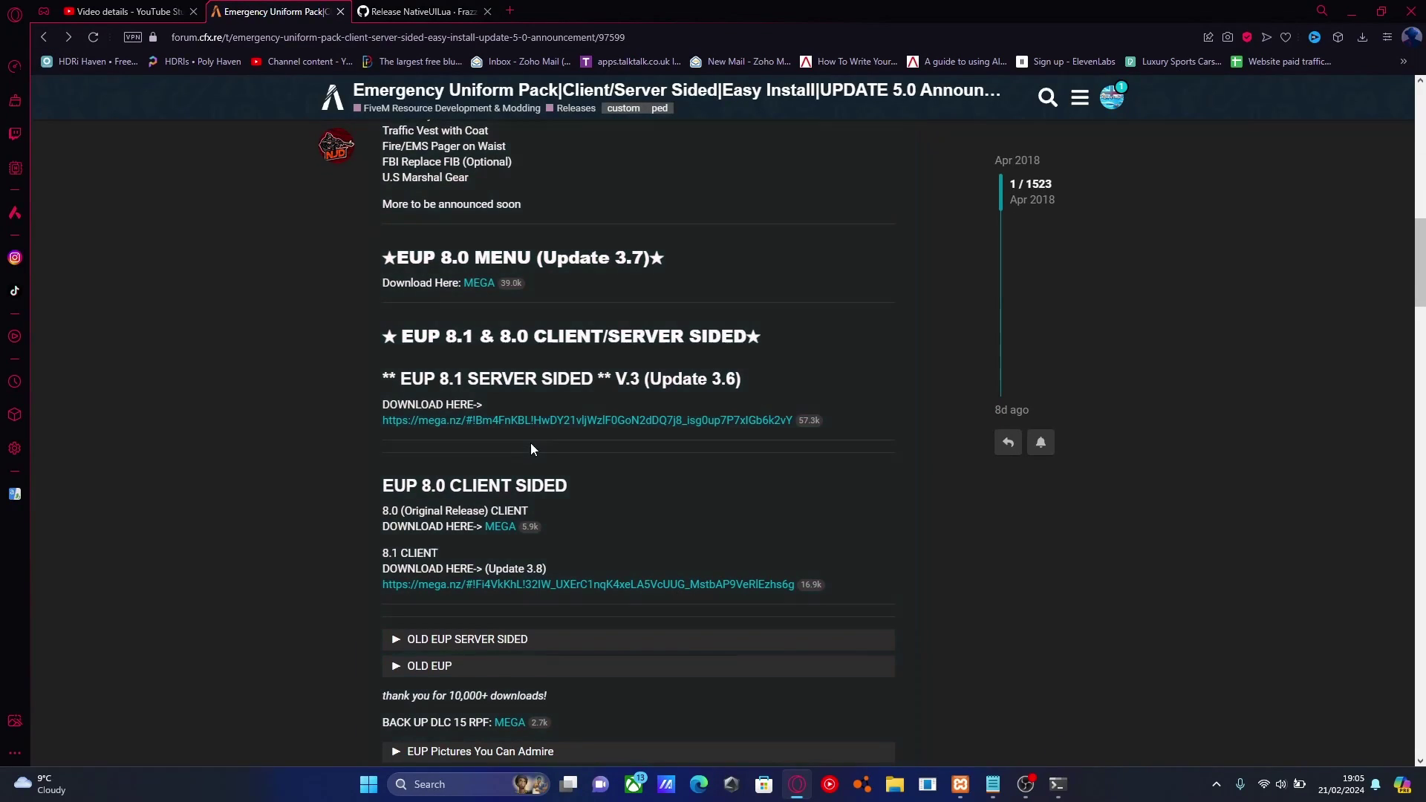
scroll(631, 423, up, 3)
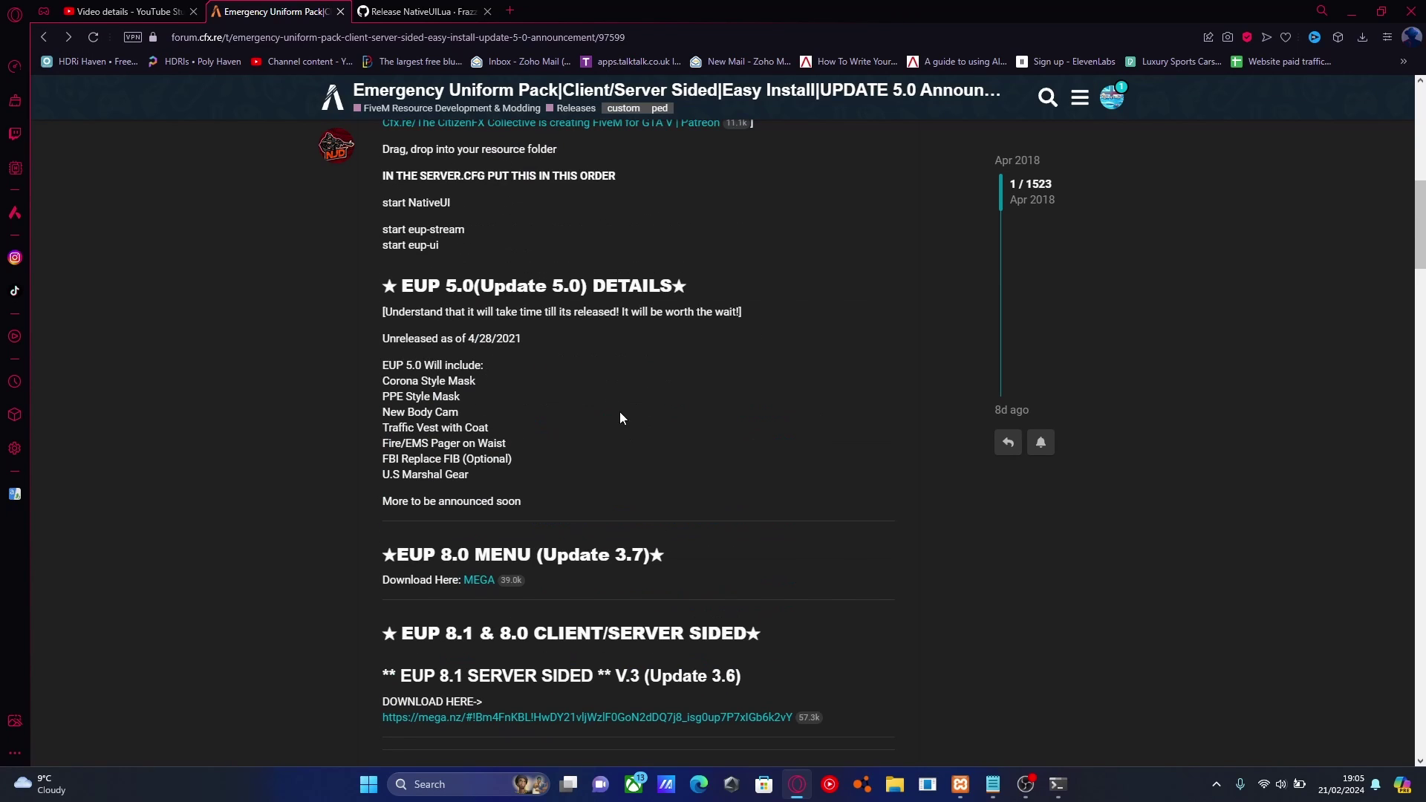
Step: Open the downloaded EUP 3.6(8.1)SUP and EUP-MENU-8.1-V1-MASTER archives in WinRAR, then minimize WinRAR
click(1364, 40)
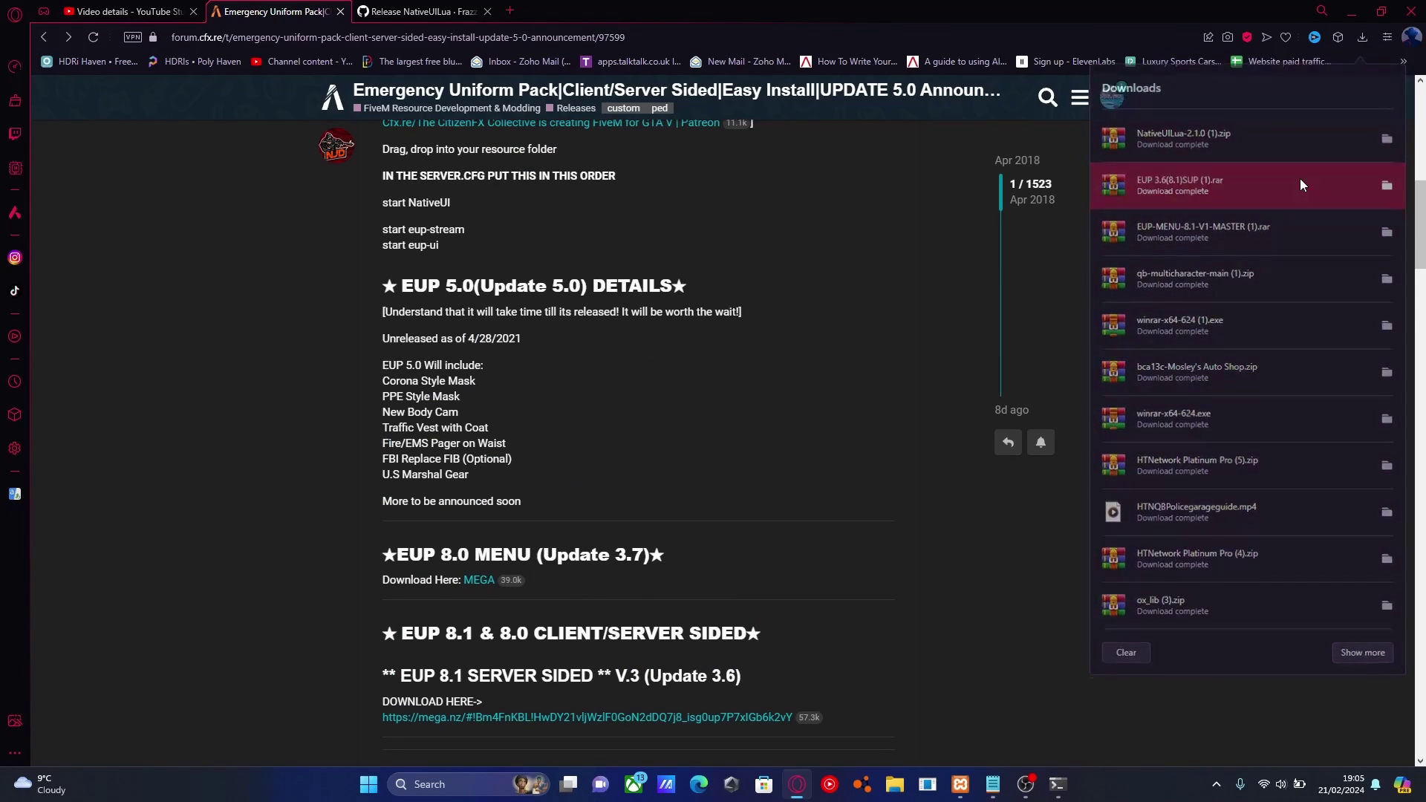
click(1300, 178)
click(1364, 40)
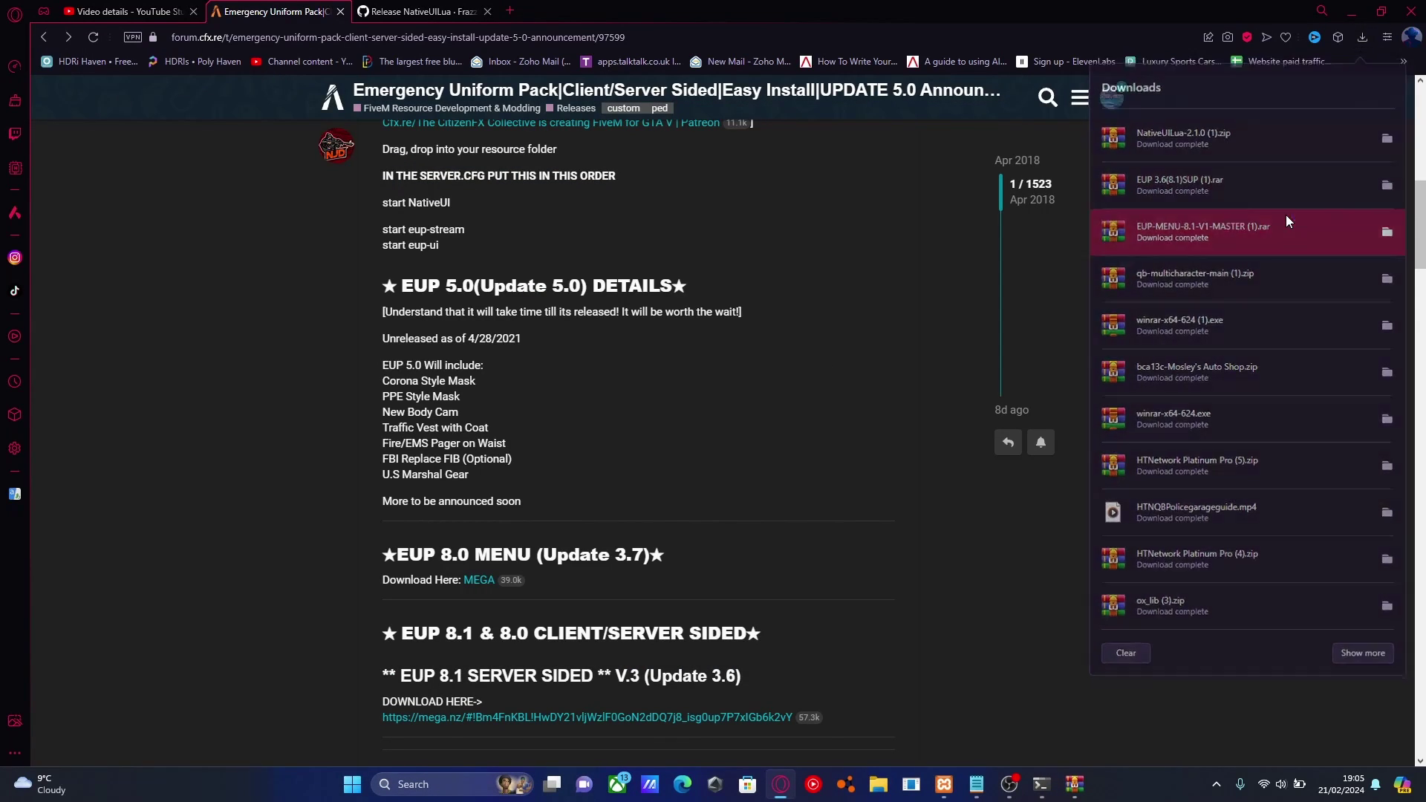
click(1286, 216)
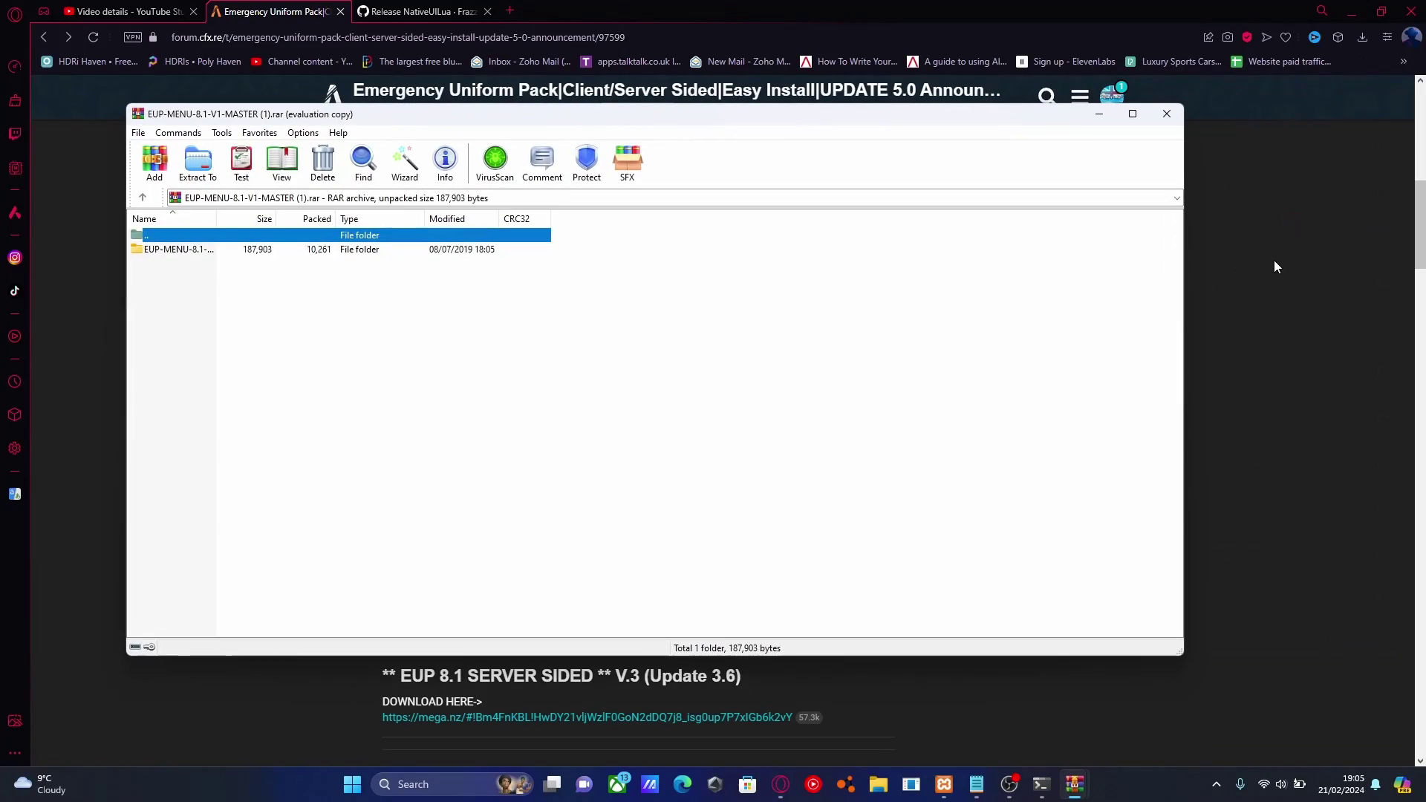
click(1101, 117)
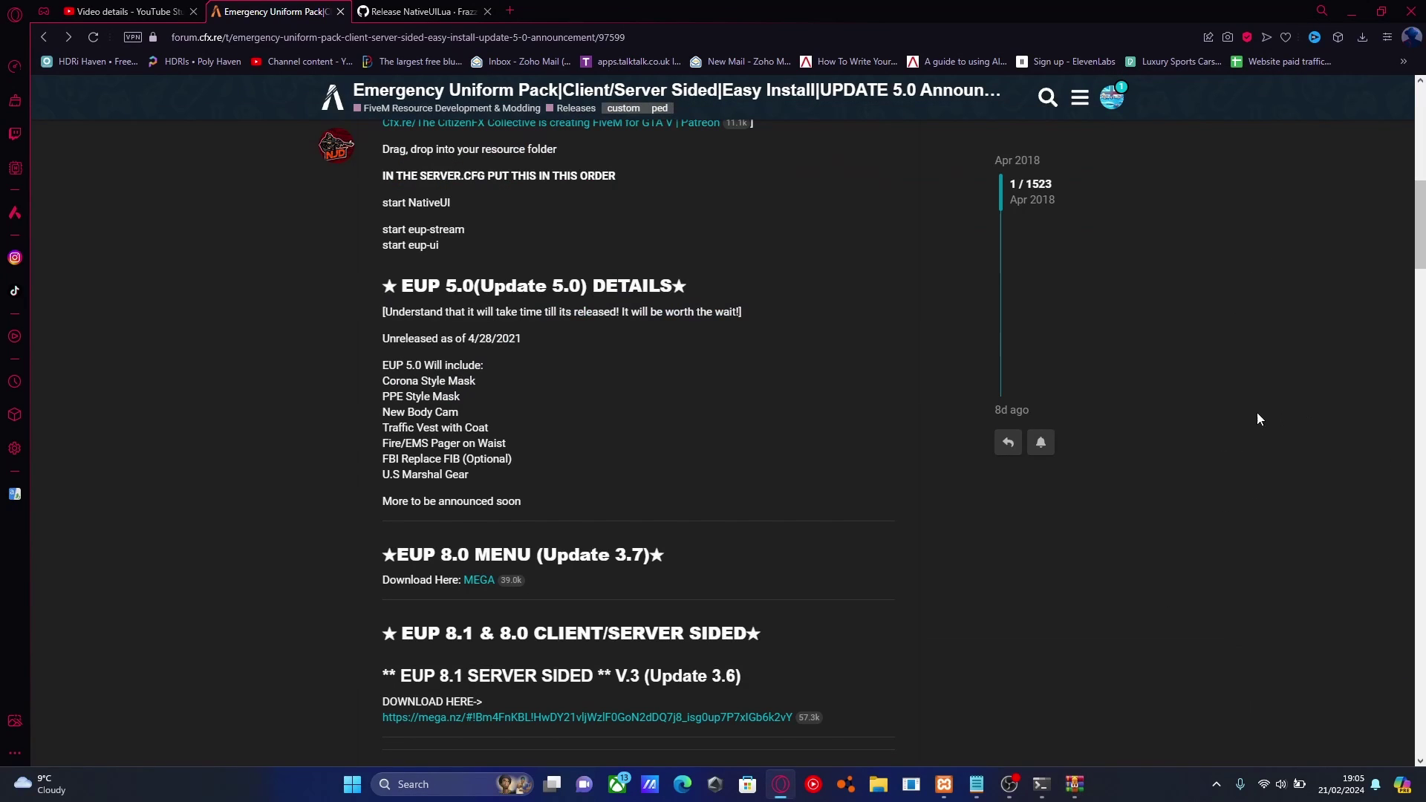
scroll(1227, 440, up, 7)
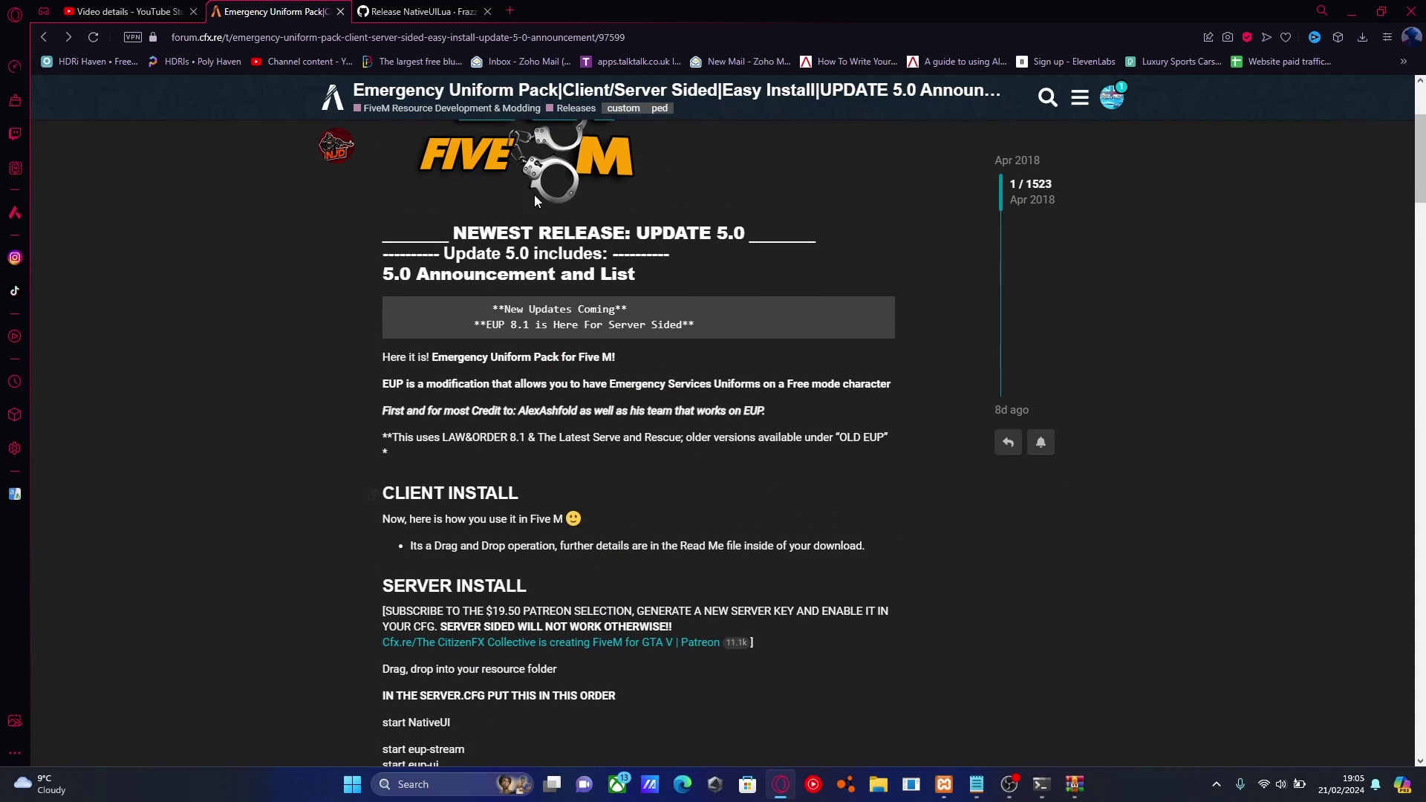
Step: Download the NativeUILua 2.1.0 Source code (zip), open it in WinRAR and move its window aside
click(417, 9)
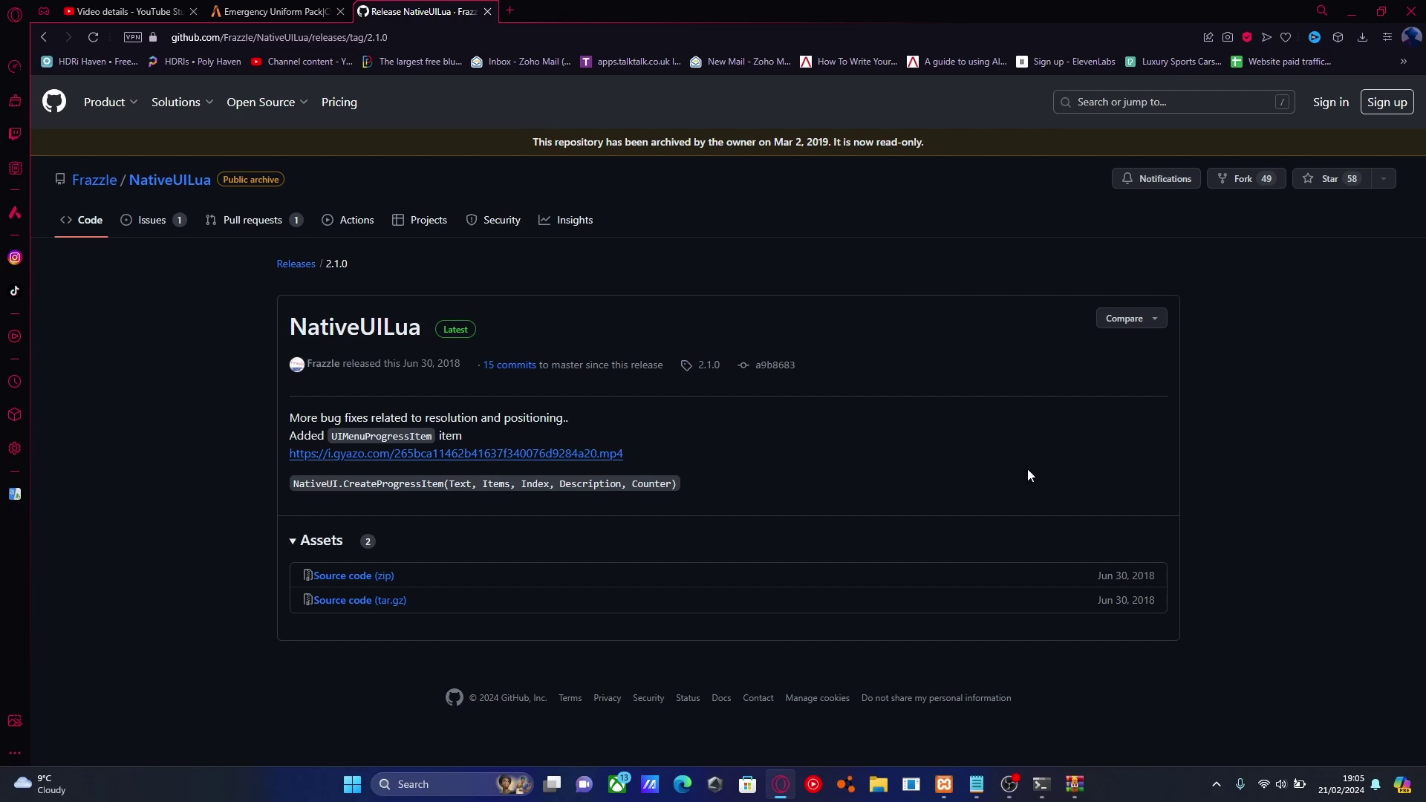
click(352, 581)
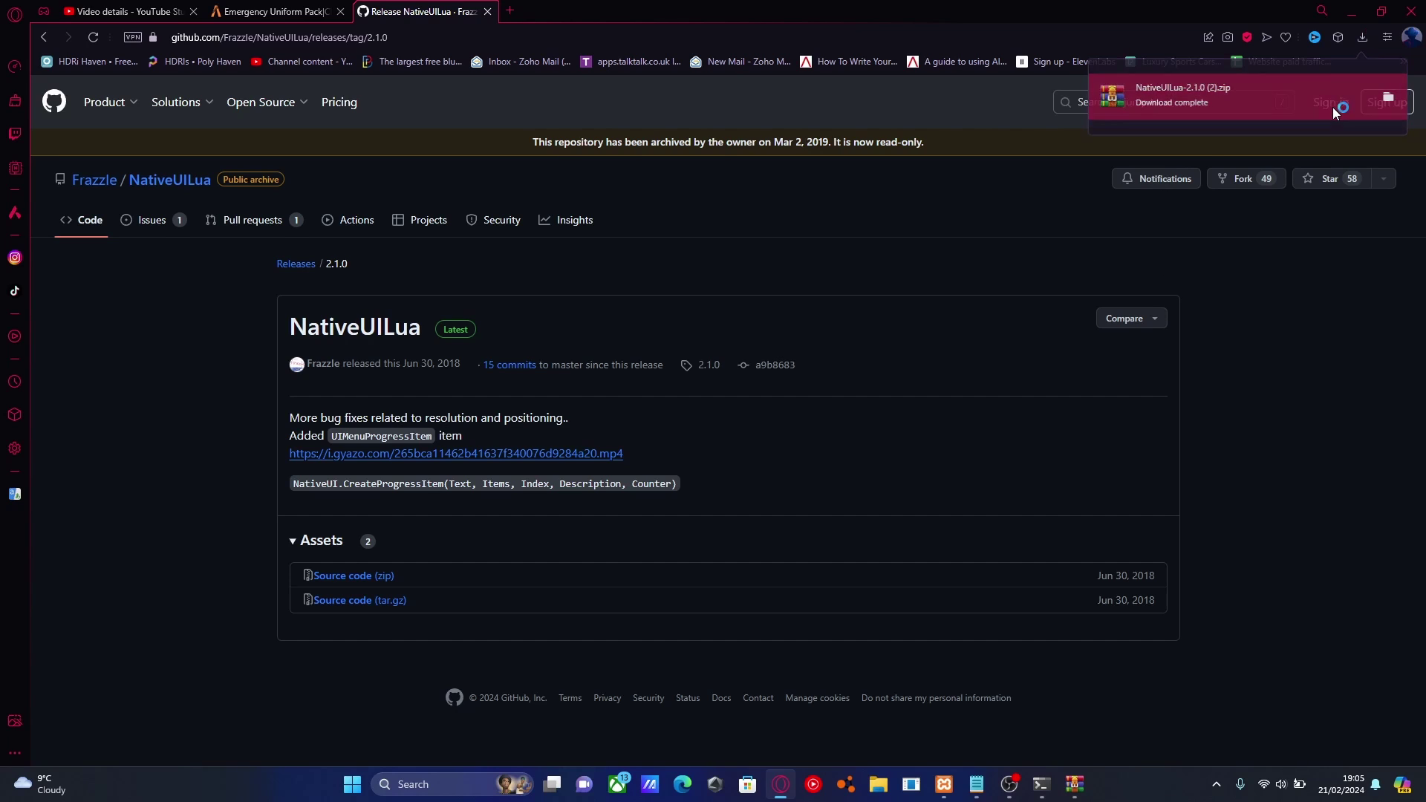
click(1329, 104)
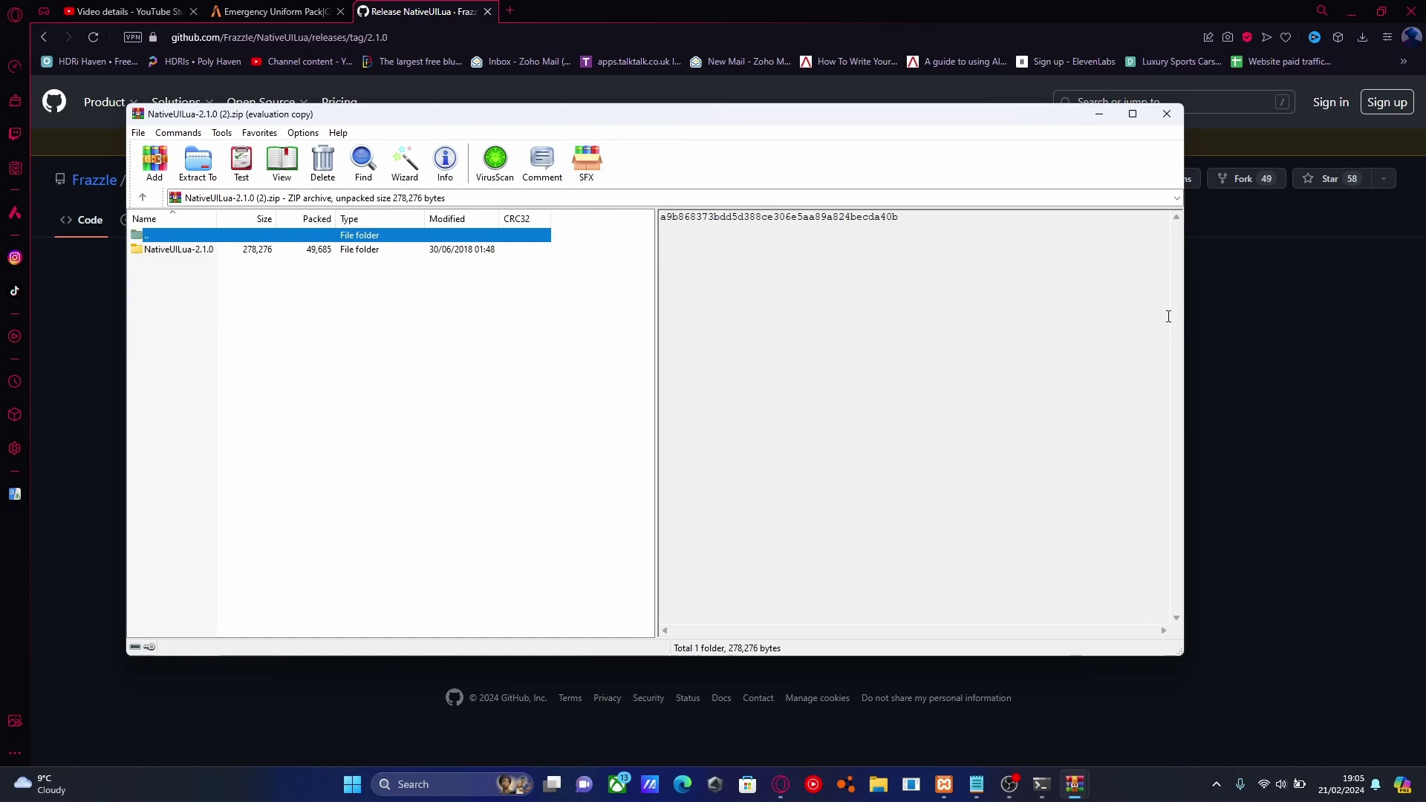
drag(1183, 328, 624, 323)
drag(285, 118, 860, 126)
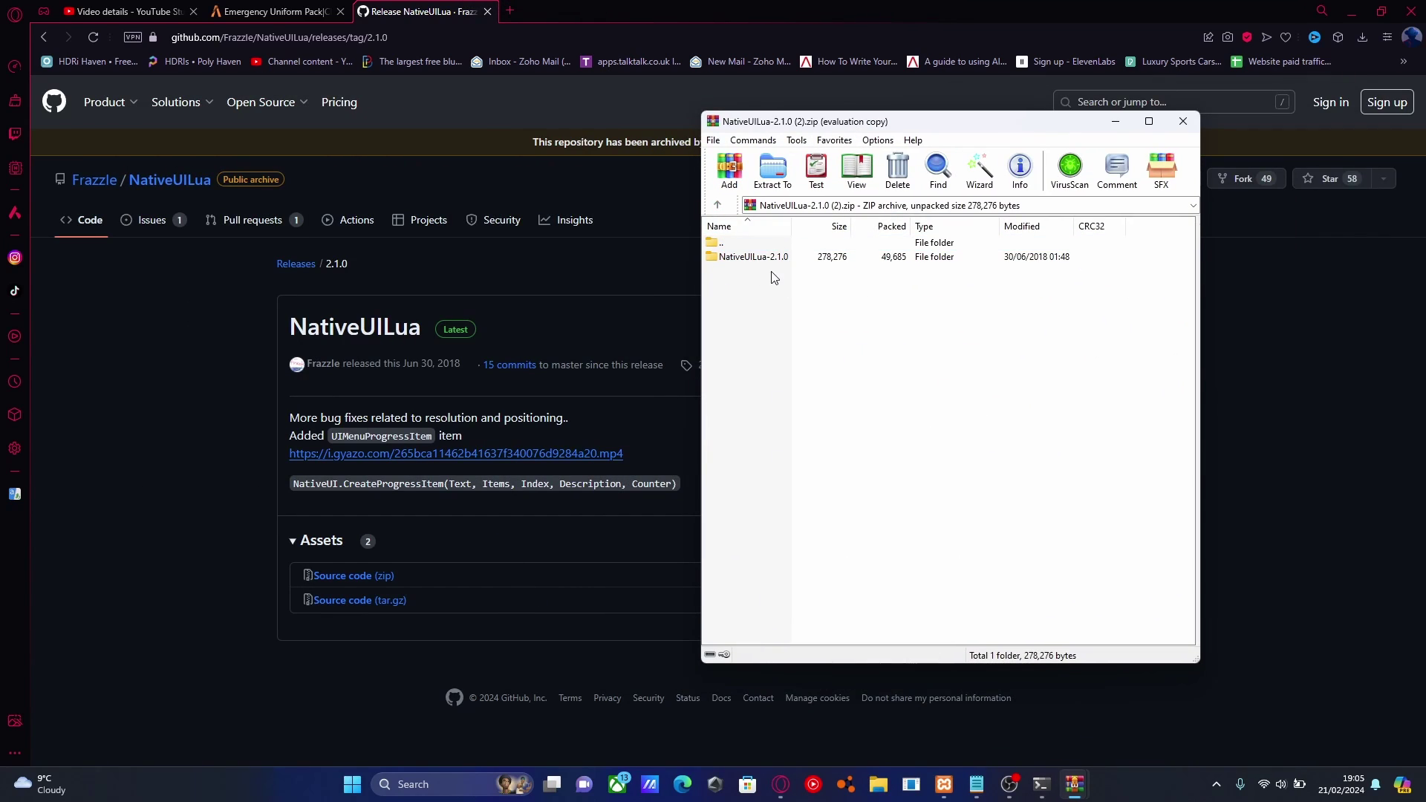
drag(776, 126, 934, 119)
Step: Hide the browser, minimize the EUP archive, and close the Cfx.re server console and NativeUILua window
click(1352, 11)
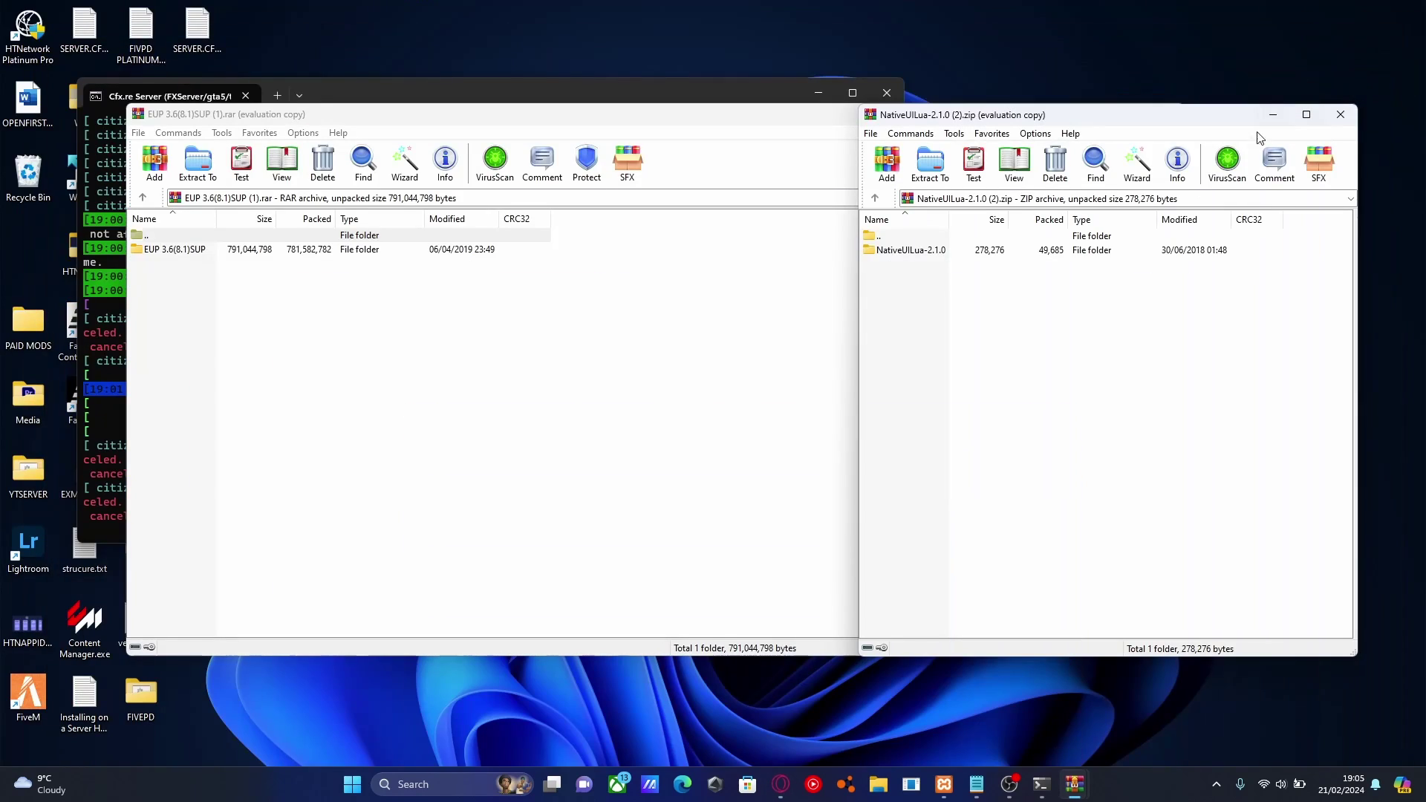
click(792, 132)
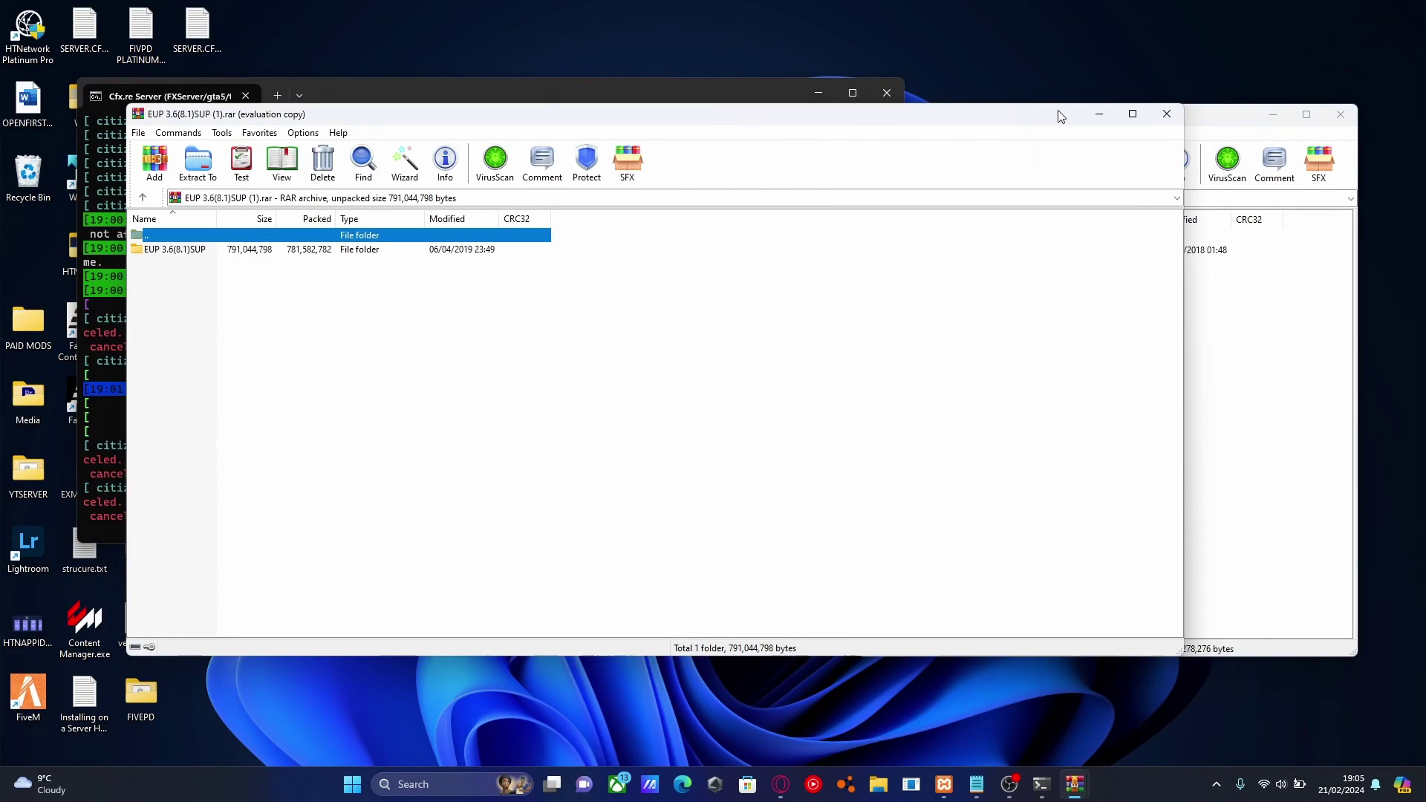
click(1098, 114)
click(887, 92)
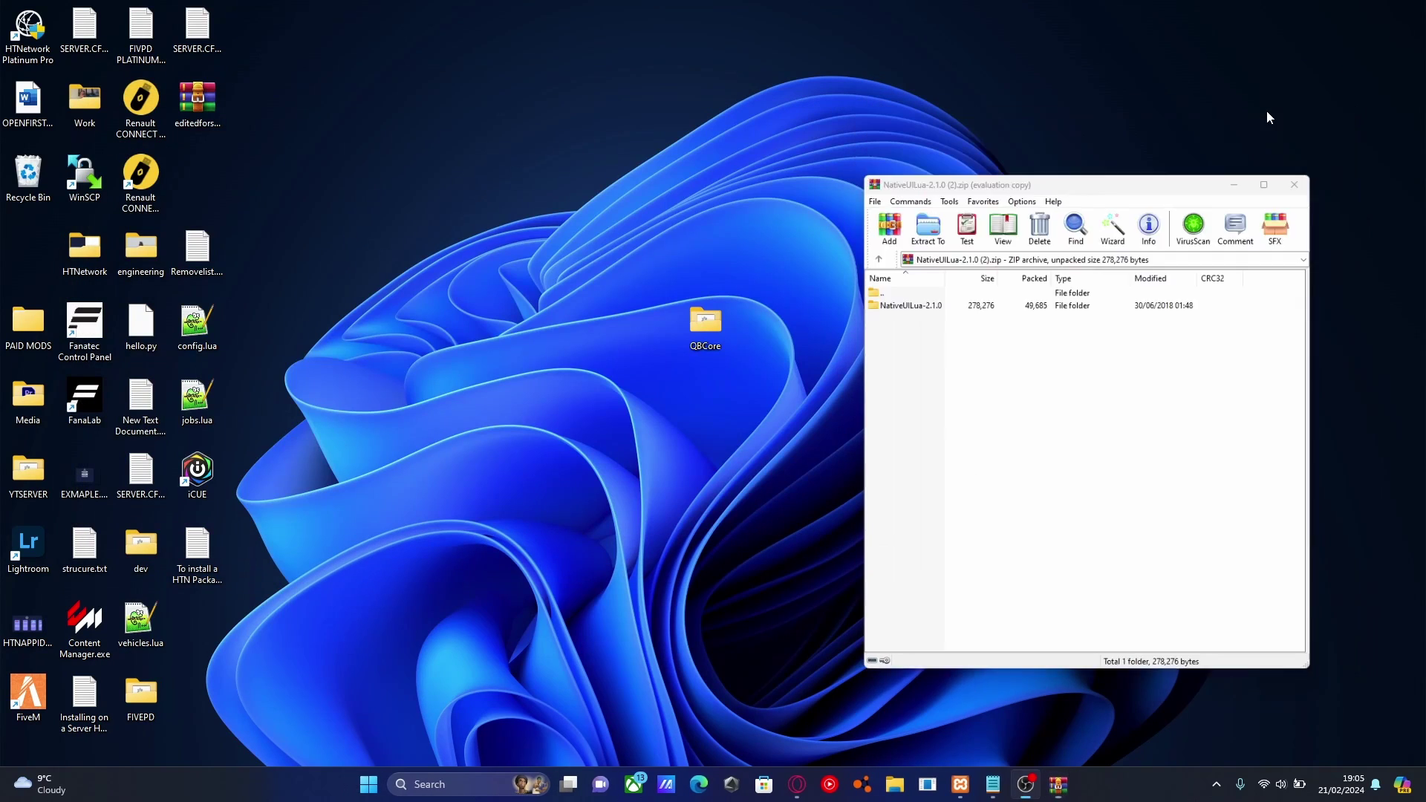
key(alt+F4)
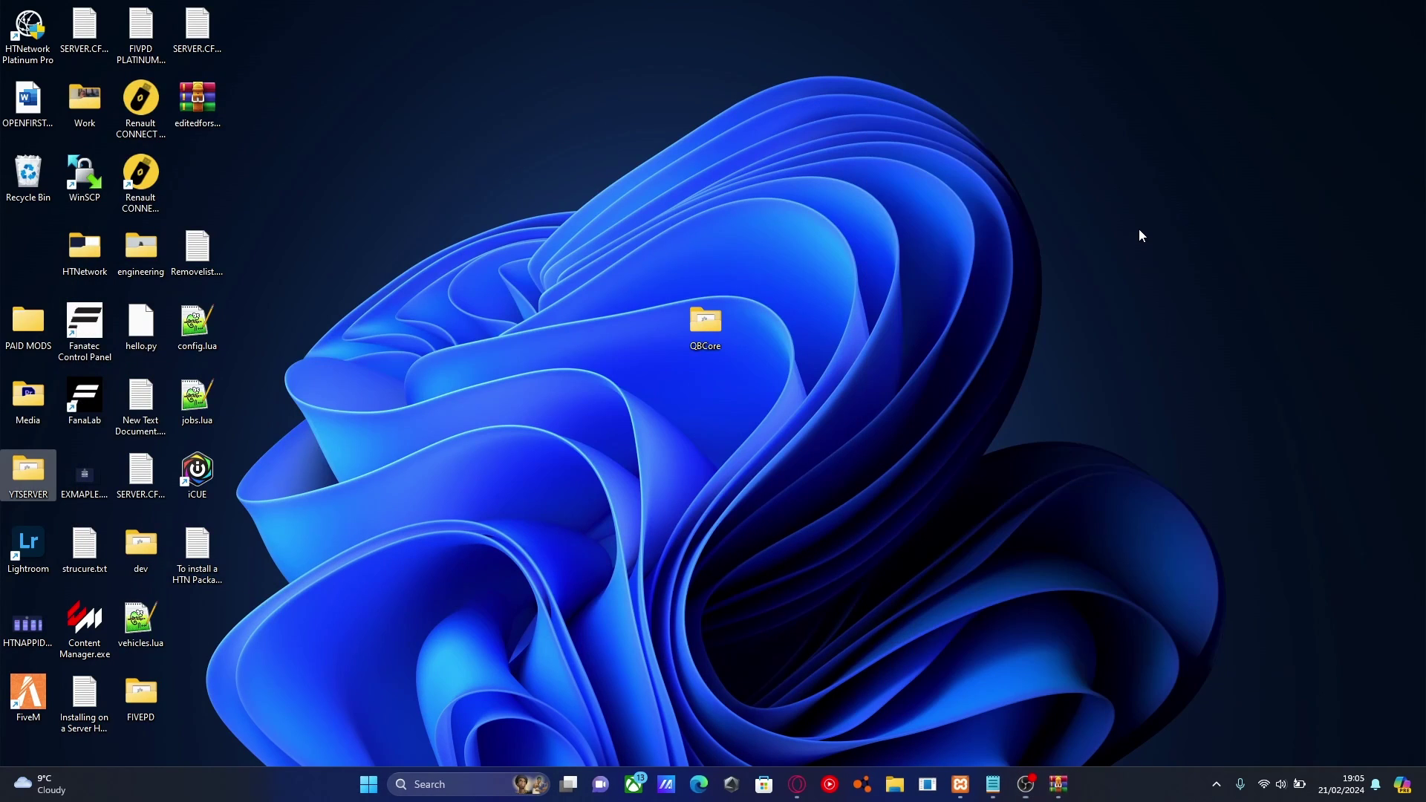
Step: Navigate YTSERVER > txData > CFXDefaultFiveM_92F05F.base > resources
double_click(25, 487)
drag(478, 86, 576, 86)
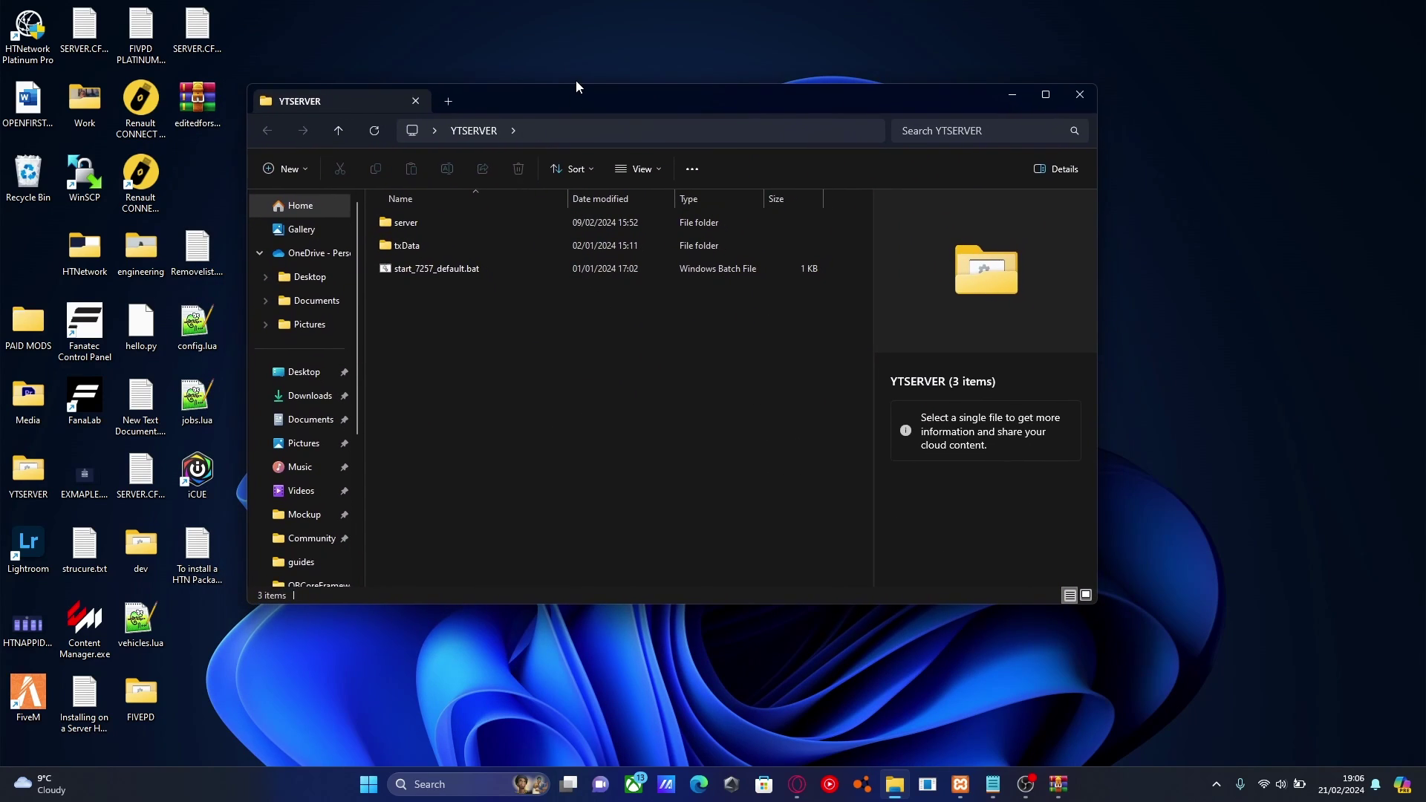
double_click(431, 249)
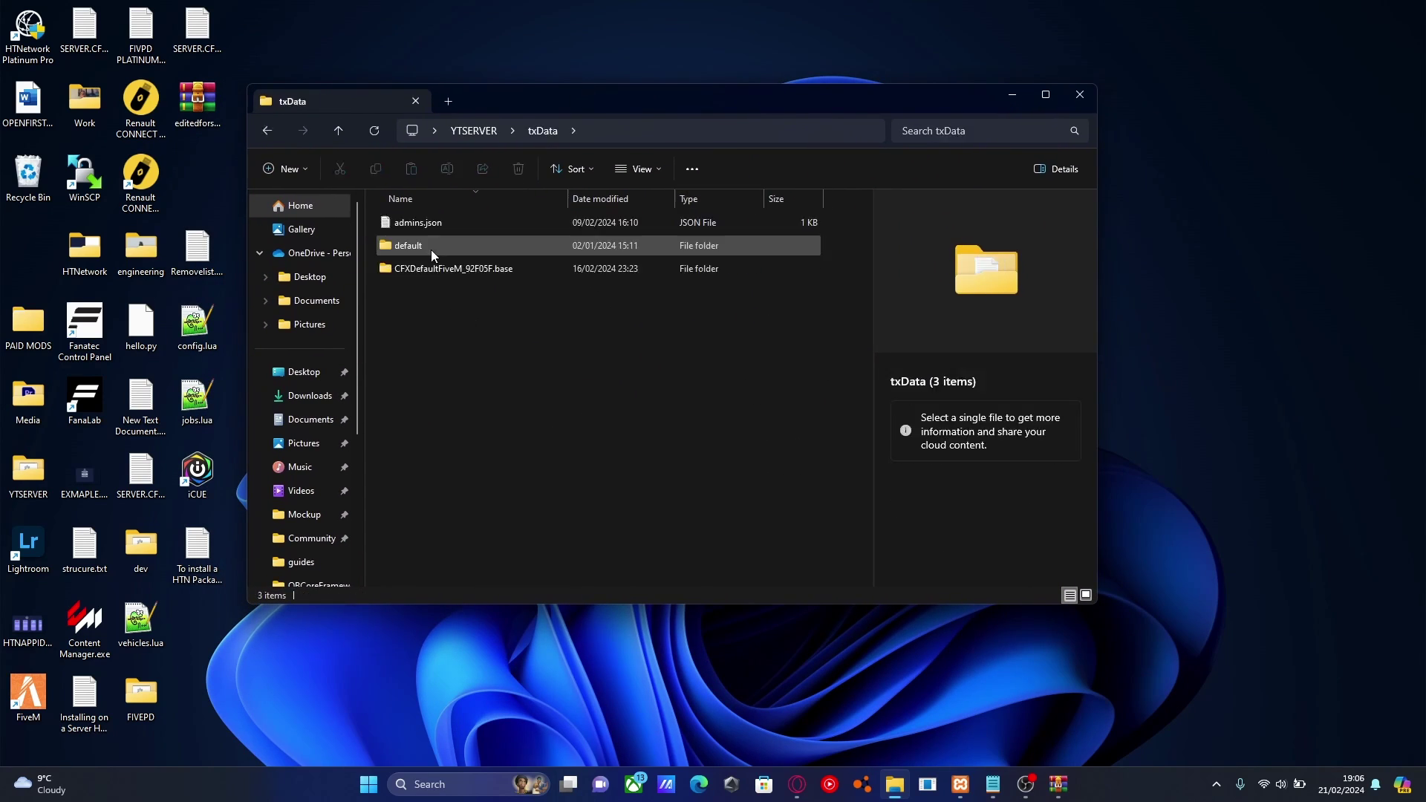
double_click(432, 271)
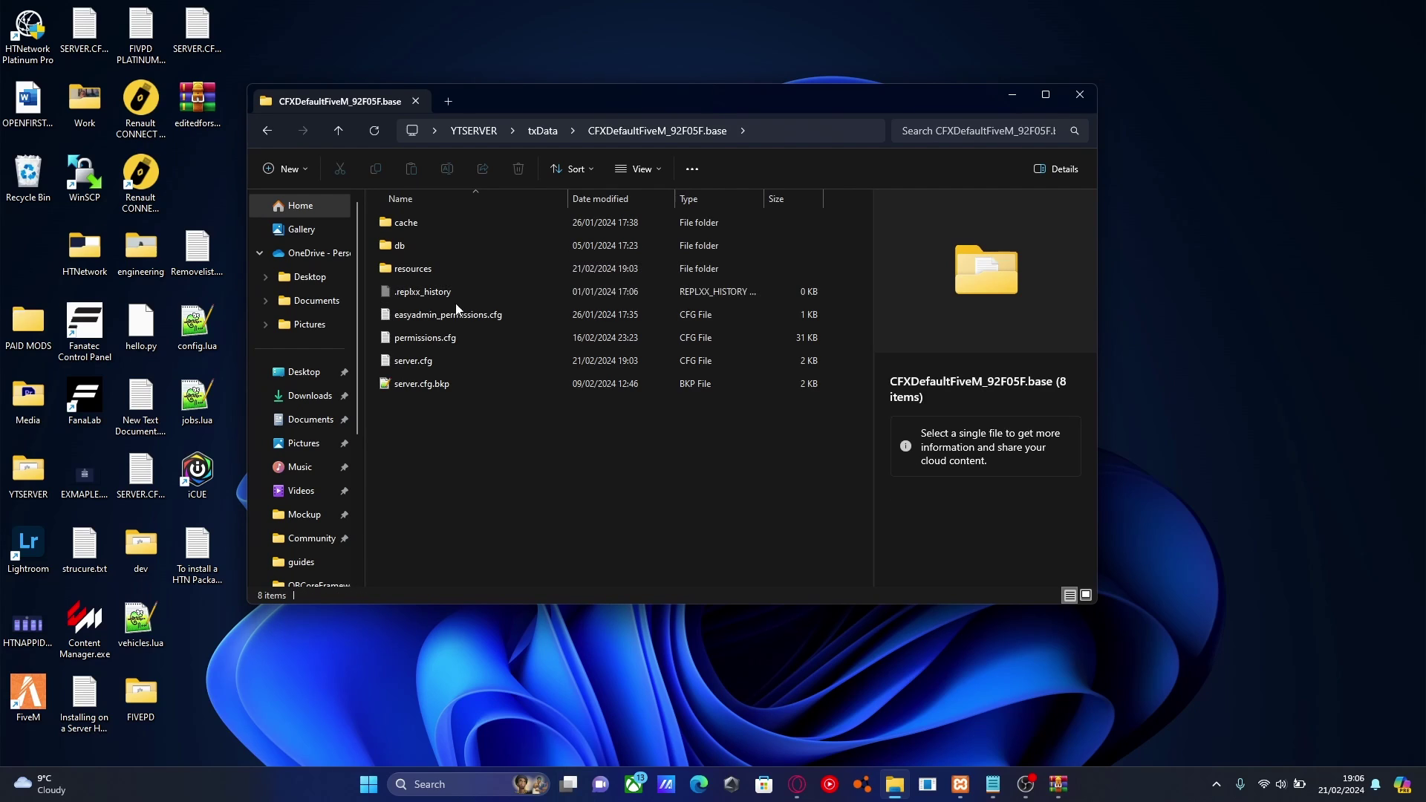
double_click(431, 269)
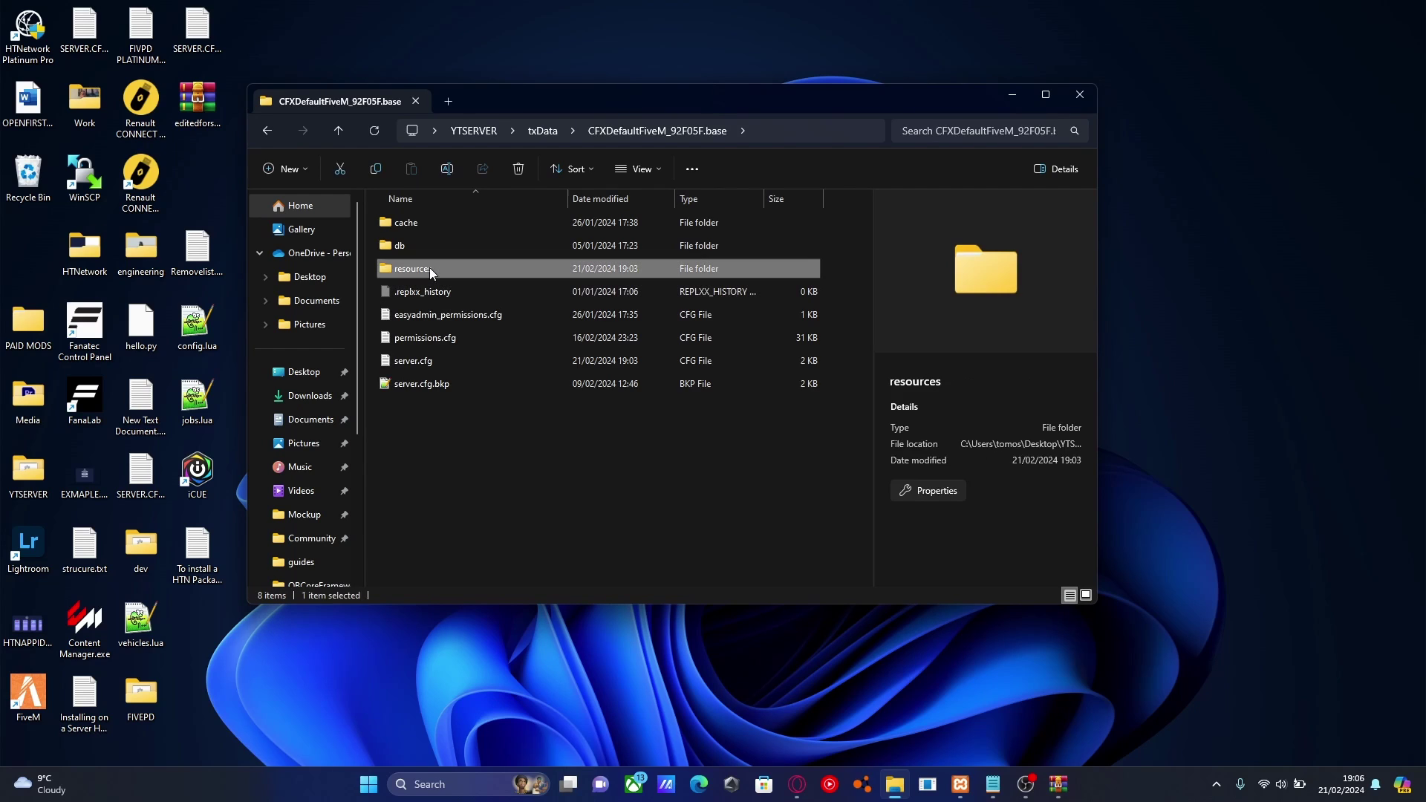
Step: Create a new folder named [EUP] in resources and open it
right_click(523, 484)
mouse_move(579, 595)
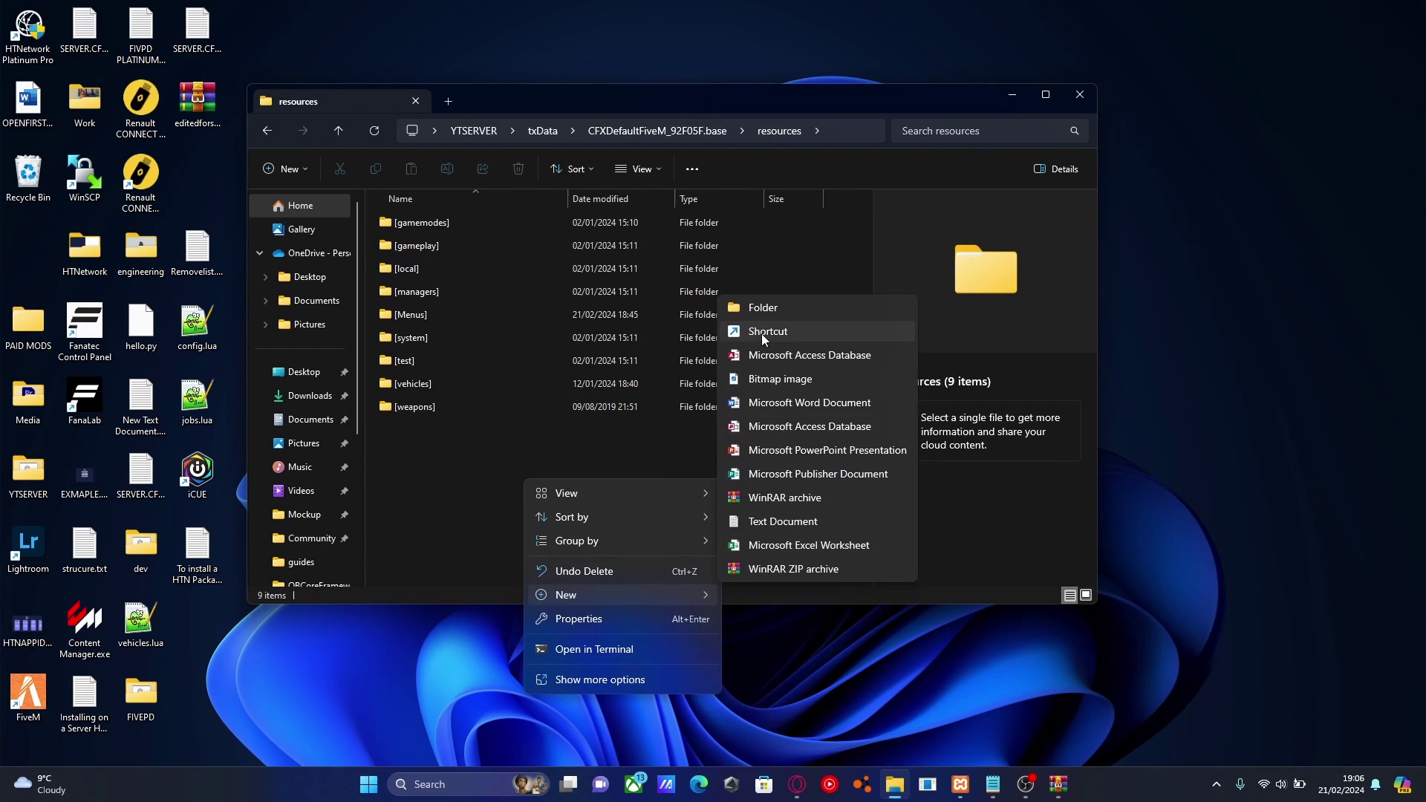
click(764, 309)
text([)
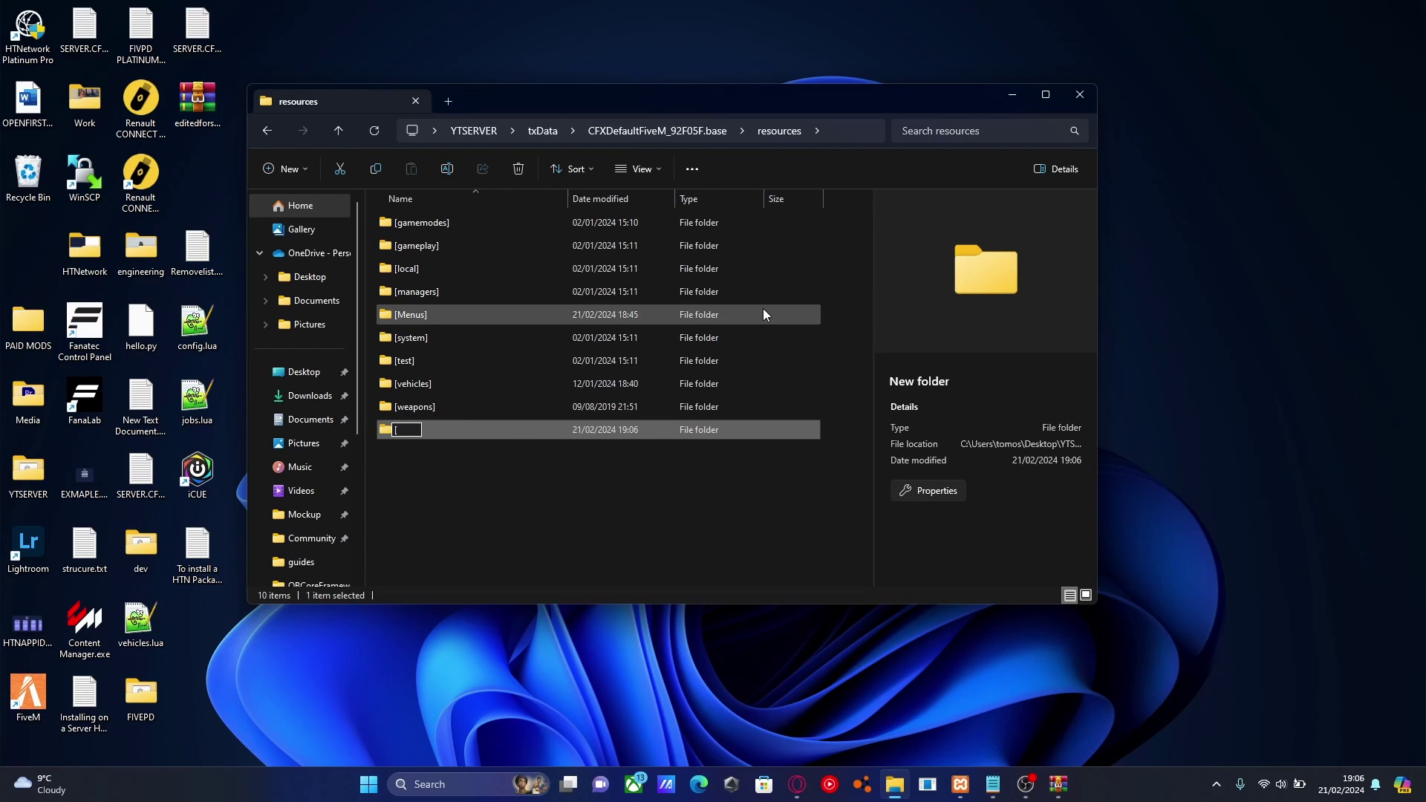
text(EUP)
key(Return)
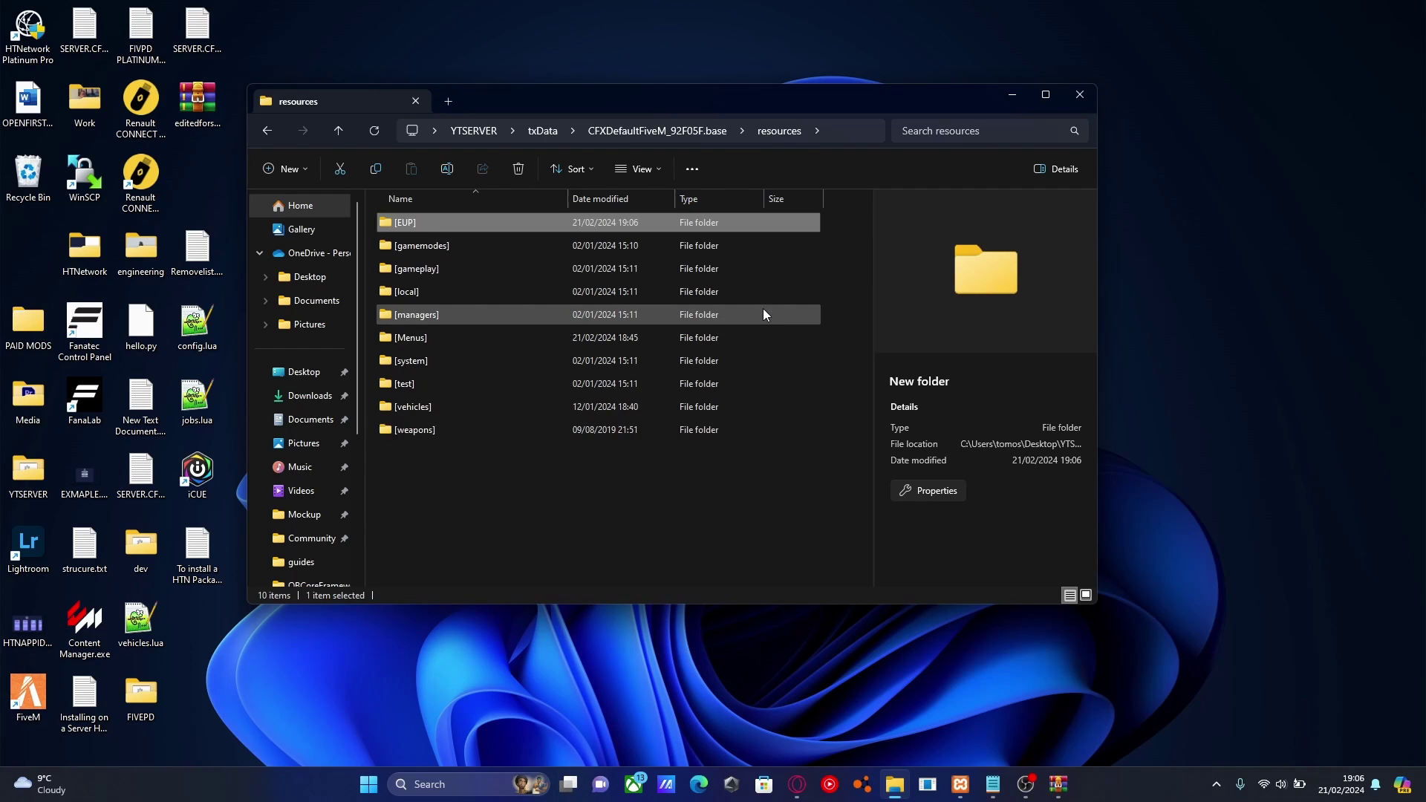
double_click(452, 227)
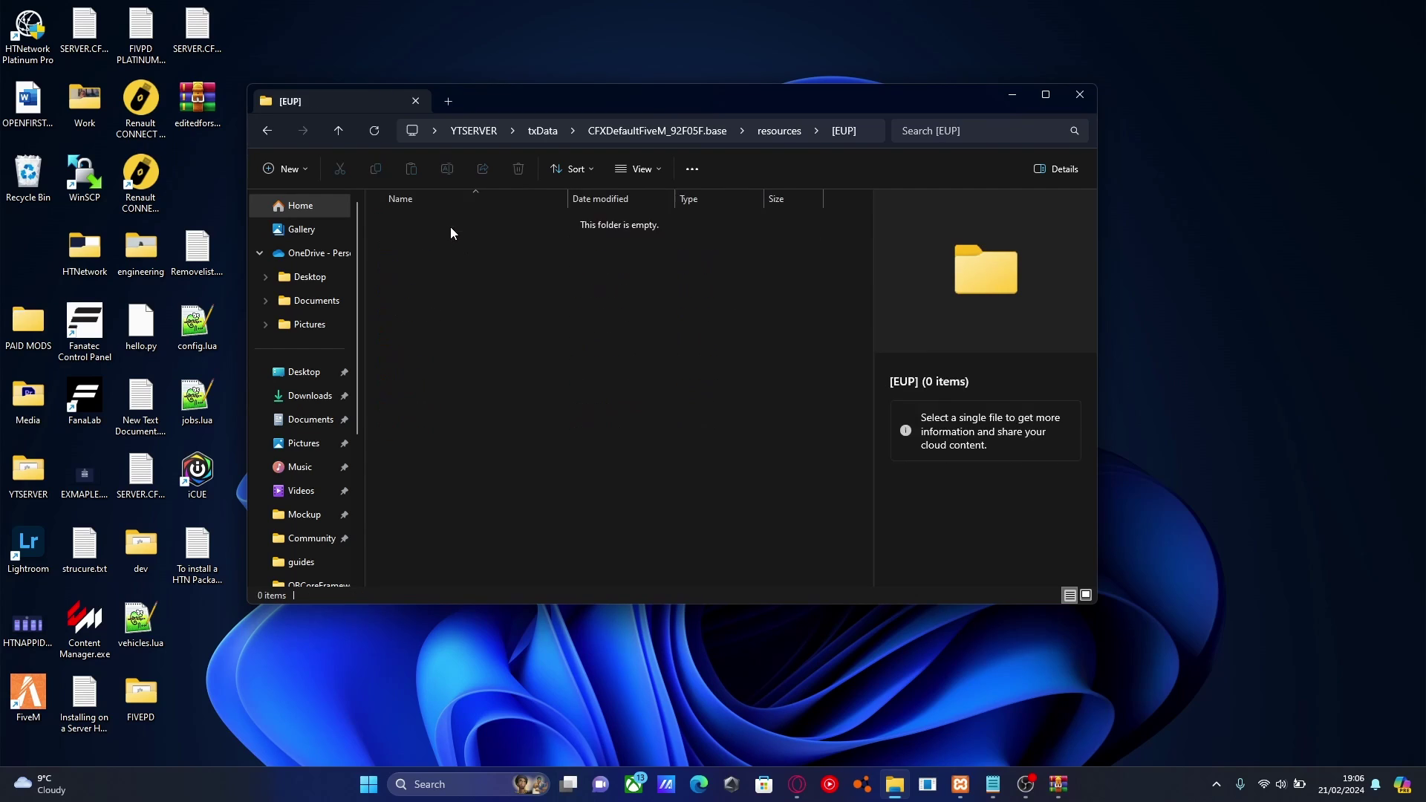
Step: Bring the EUP 3.6(8.1)SUP archive forward and place it beside the Explorer [EUP] window
drag(661, 95, 590, 60)
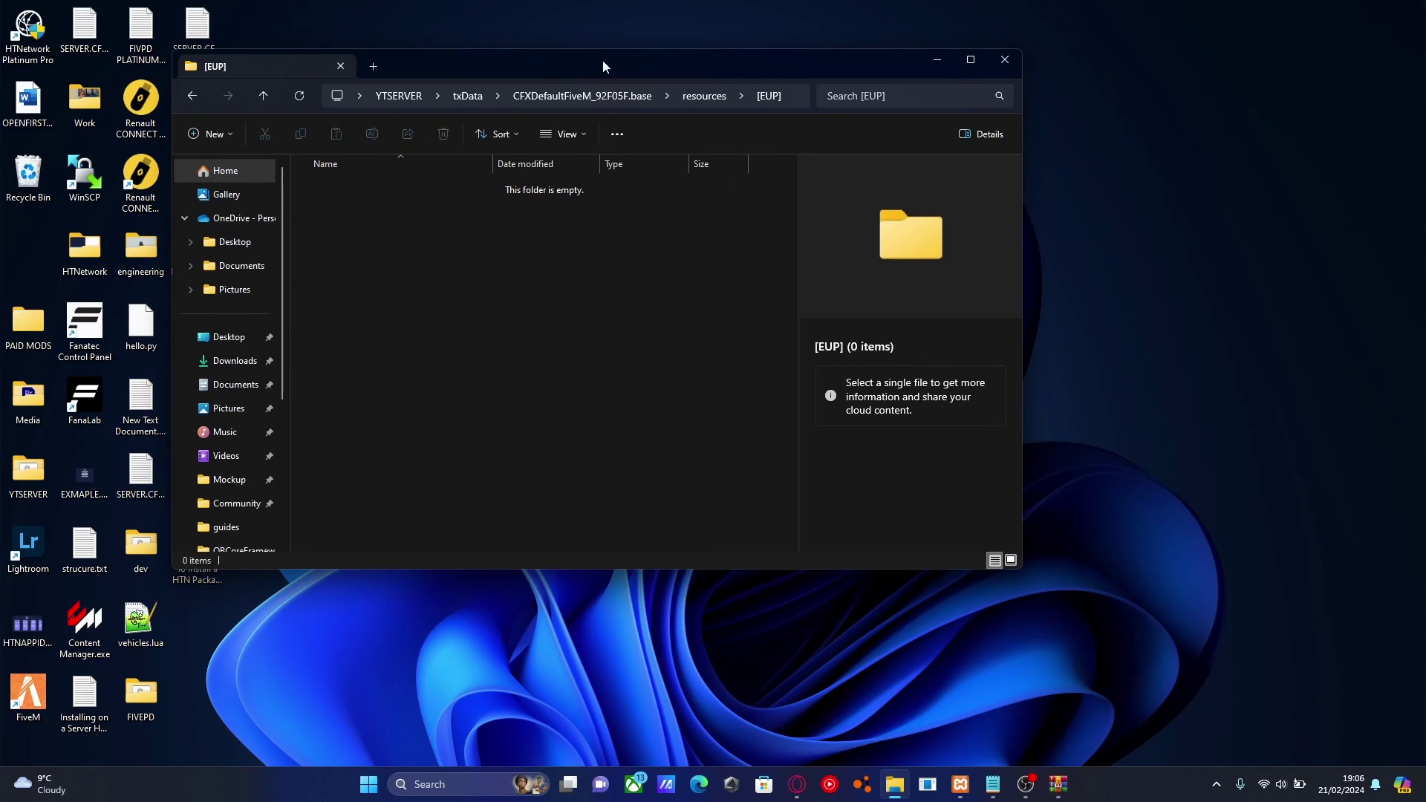
mouse_move(1055, 799)
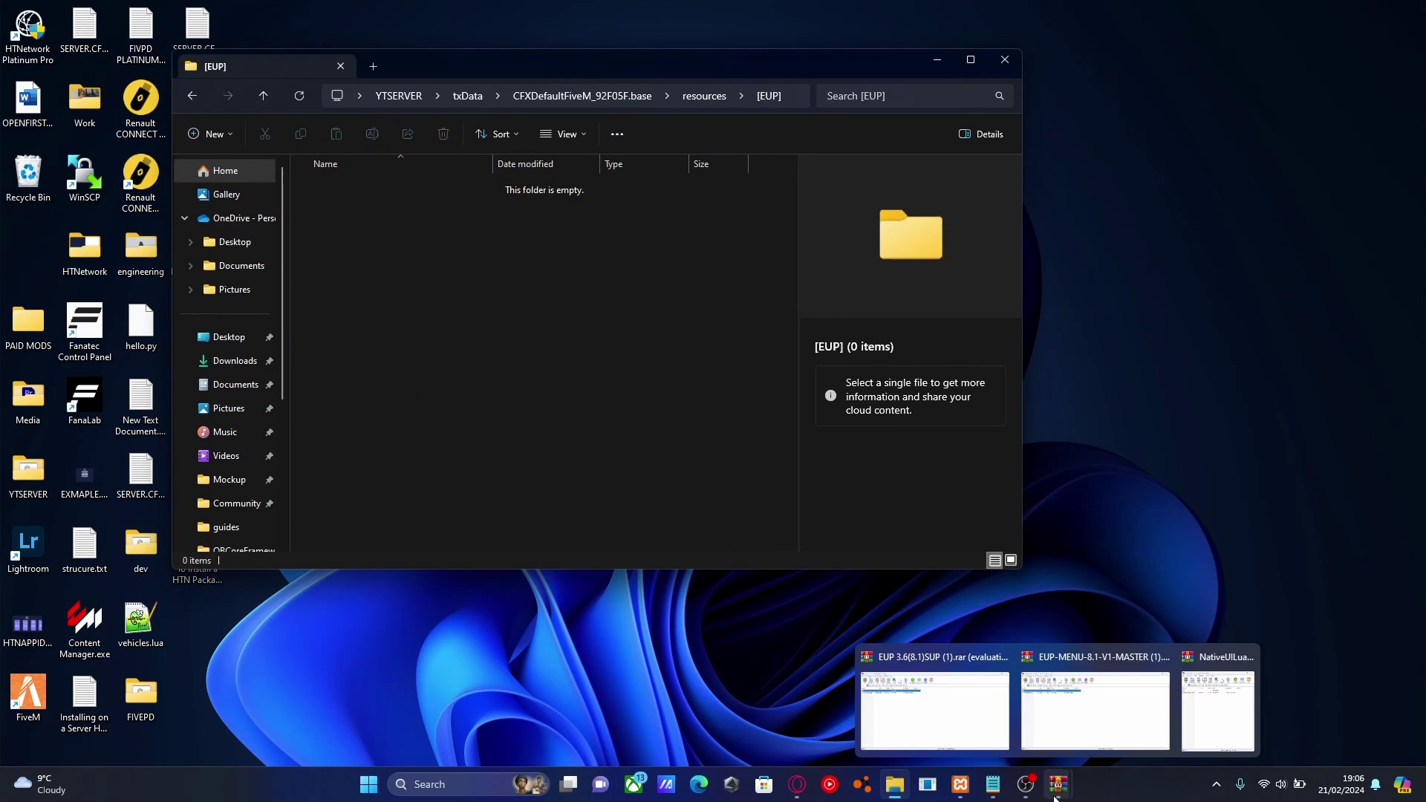
click(936, 713)
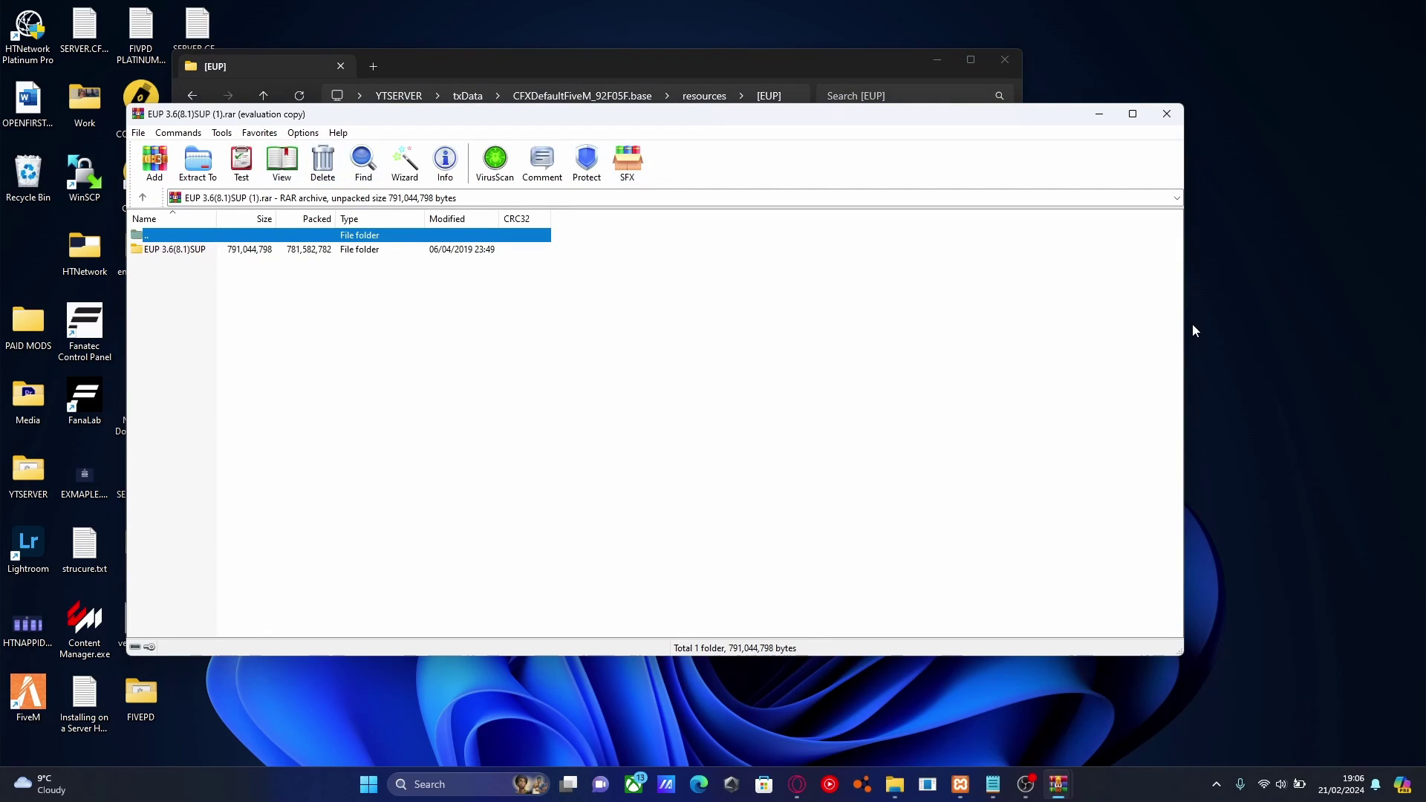
drag(1191, 332, 629, 312)
drag(362, 121, 1022, 184)
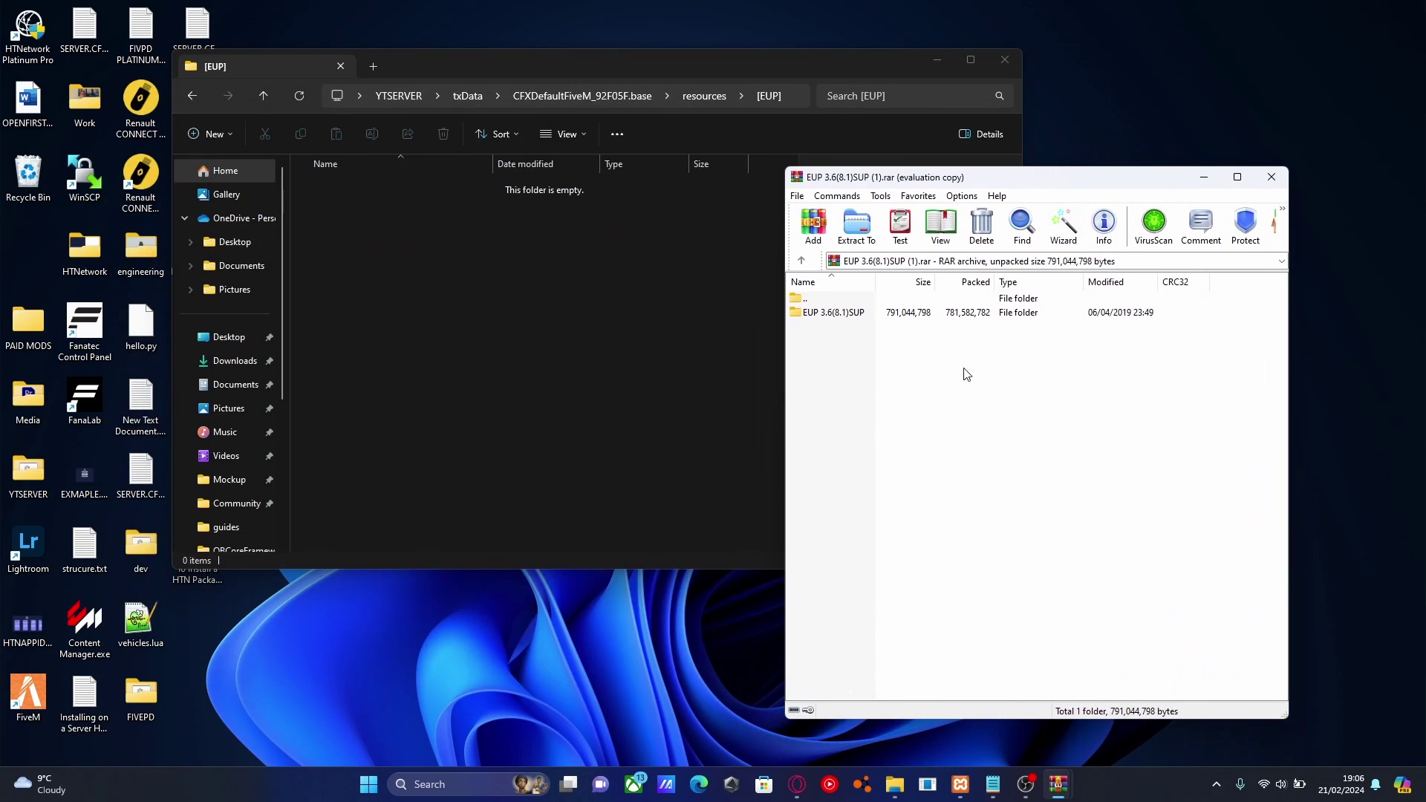
Step: Drag eup-stream from the EUP 3.6(8.1)SUP archive folder into [EUP], then close the archive
double_click(909, 313)
click(909, 393)
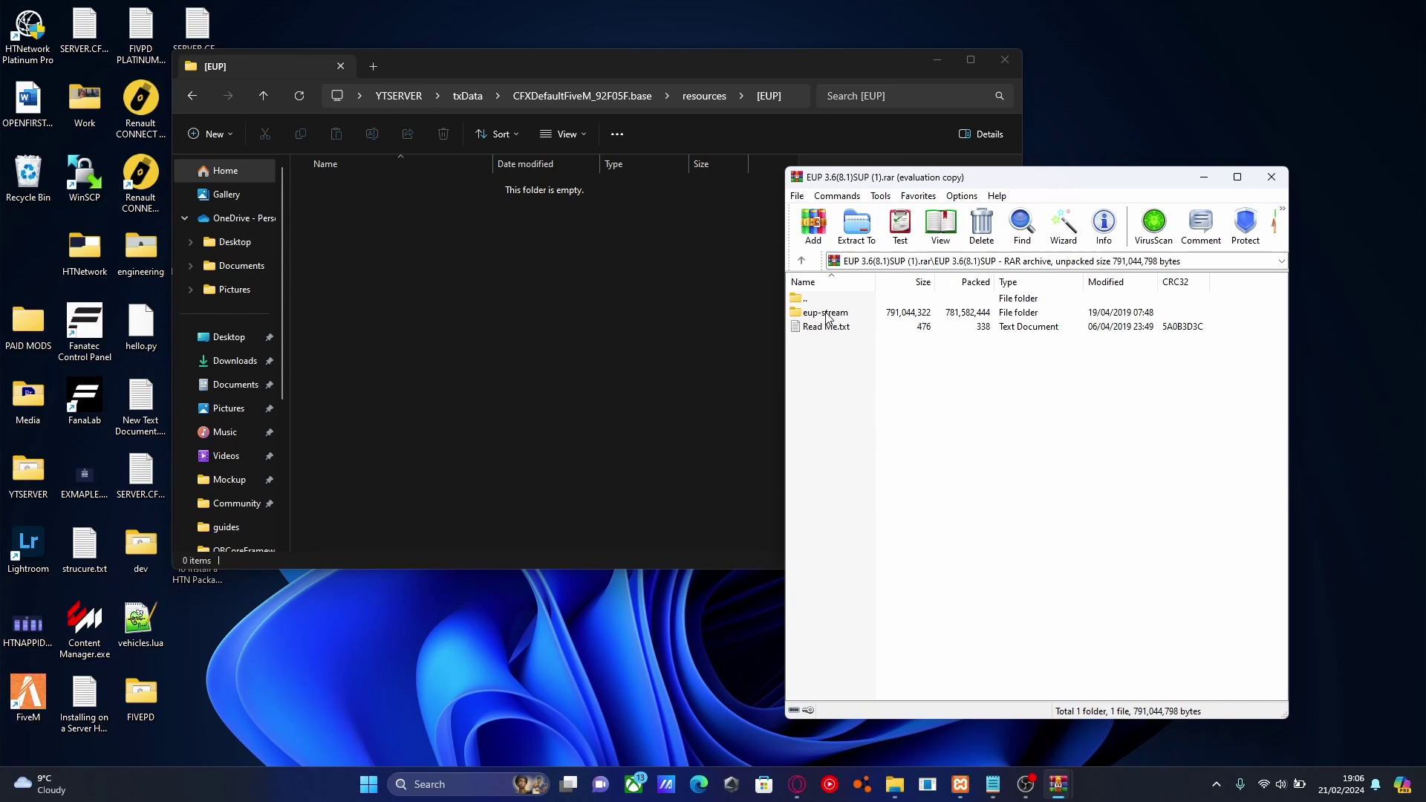
drag(829, 318, 430, 301)
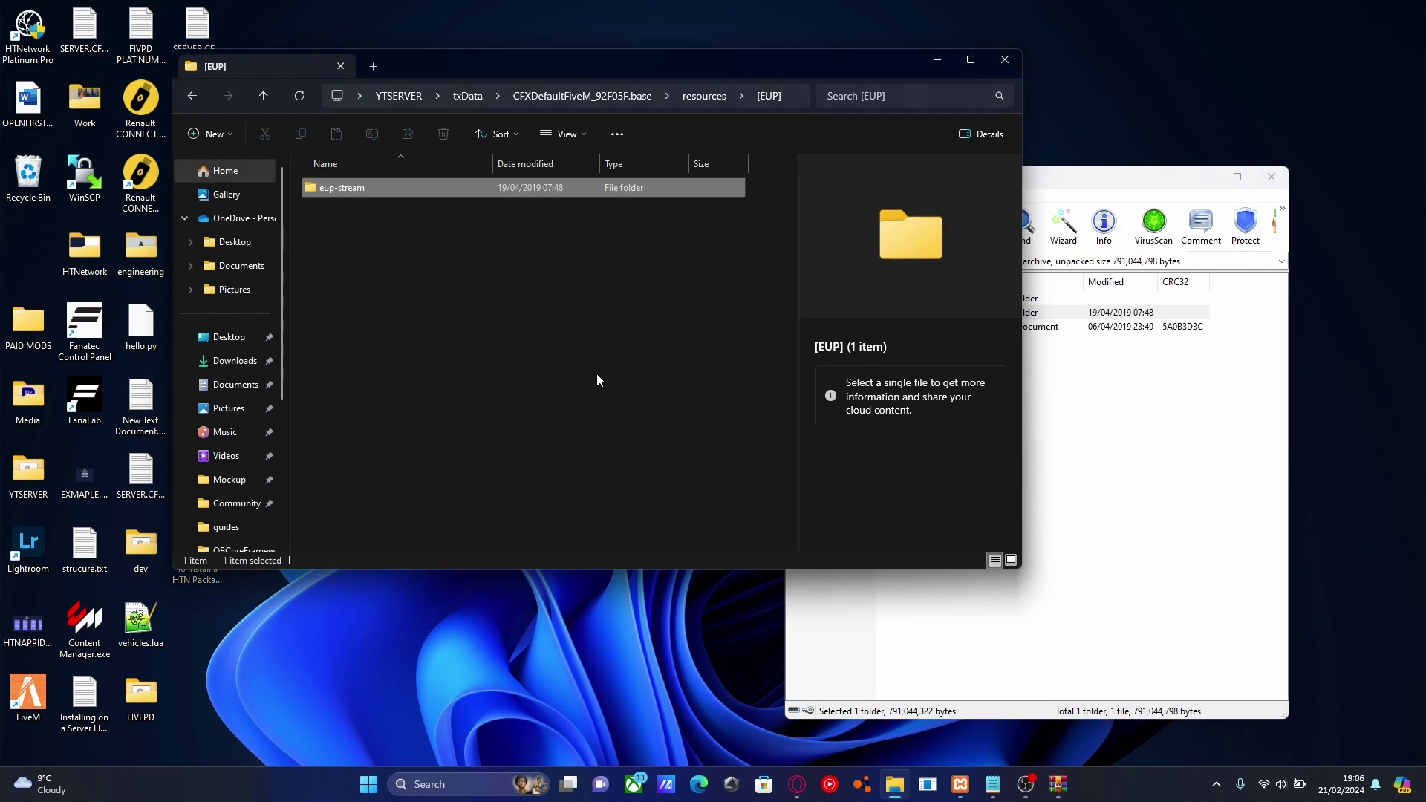
click(1222, 465)
click(1272, 177)
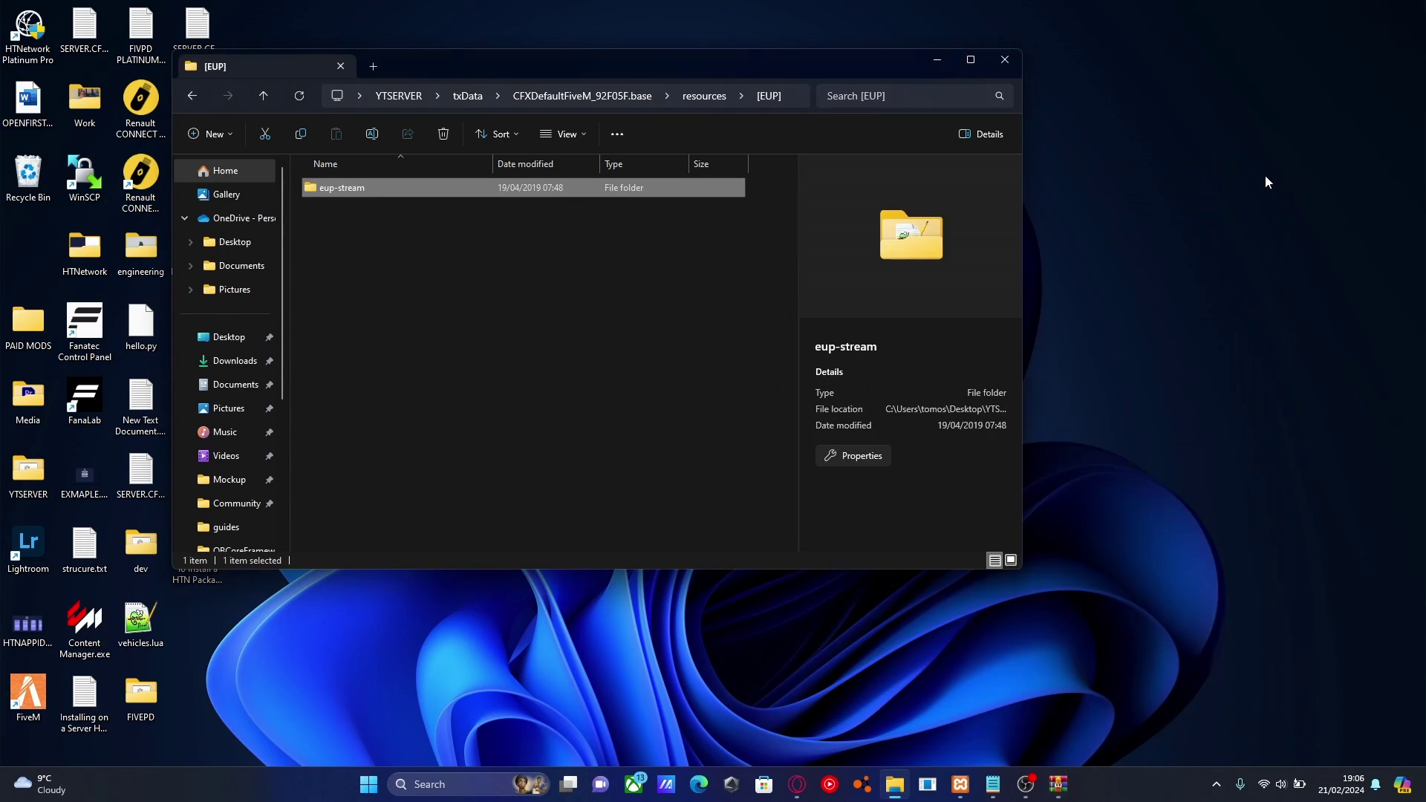
Step: Drag eup-ui from the EUP-MENU-8.1-V1-MASTER archive folder into [EUP], then close that archive
click(1058, 786)
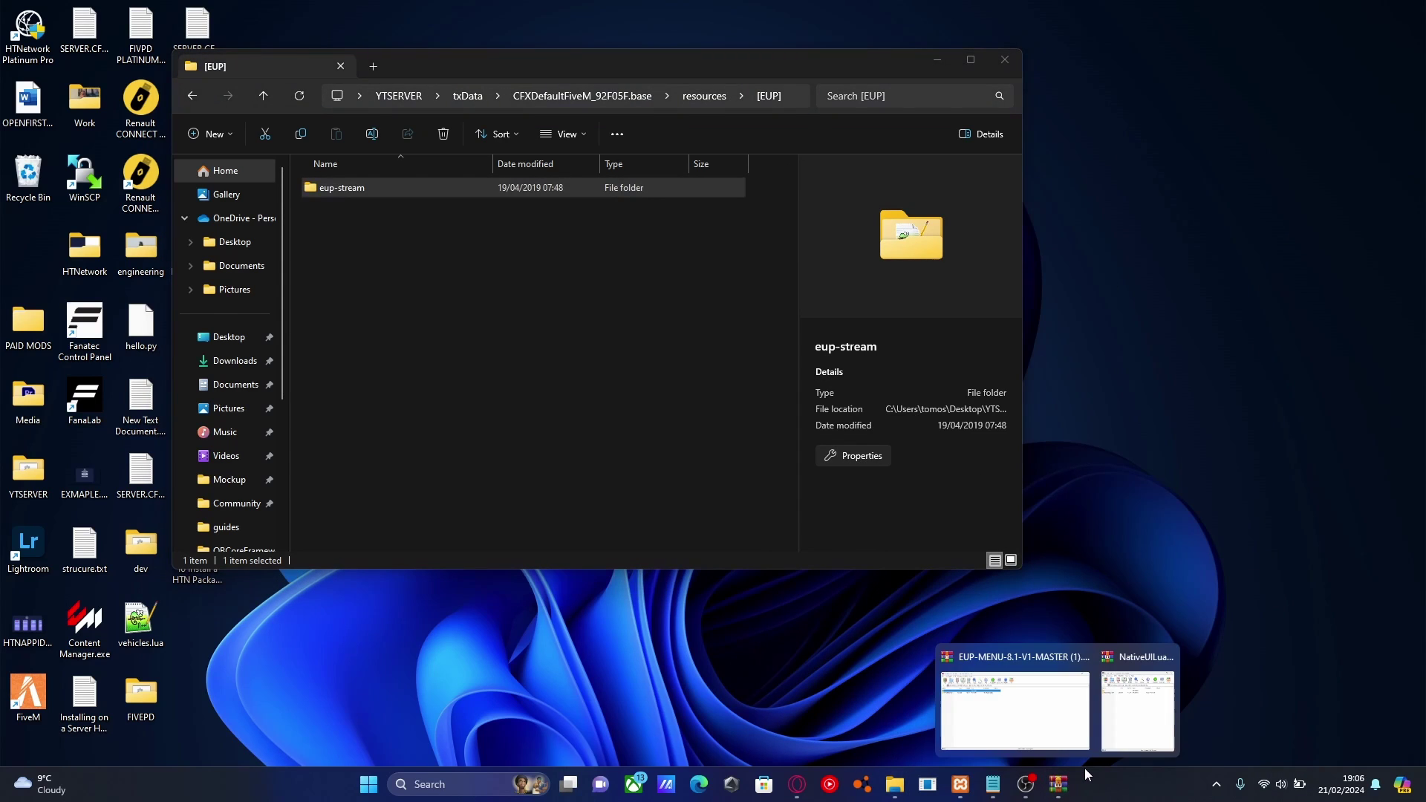
click(1010, 715)
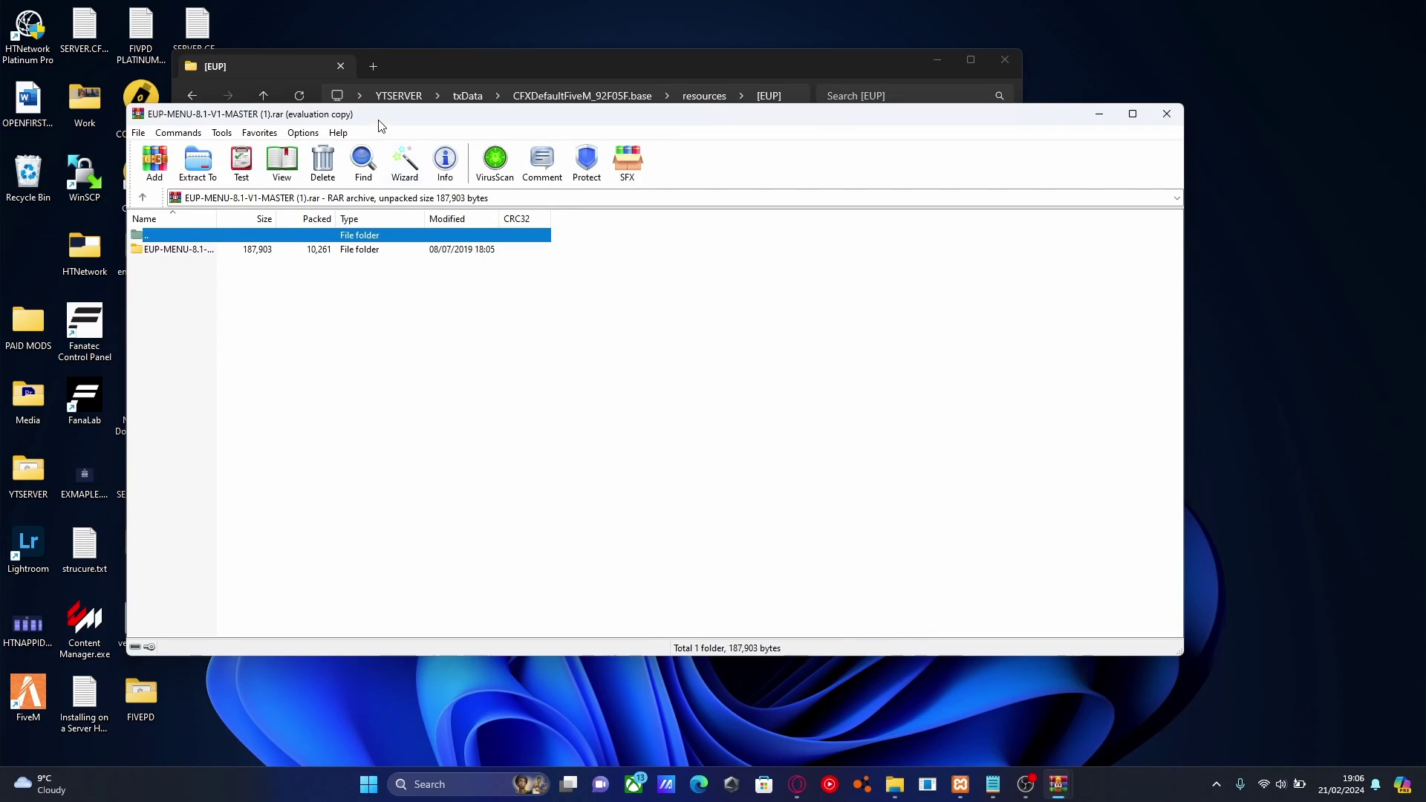
drag(380, 126, 923, 128)
double_click(716, 251)
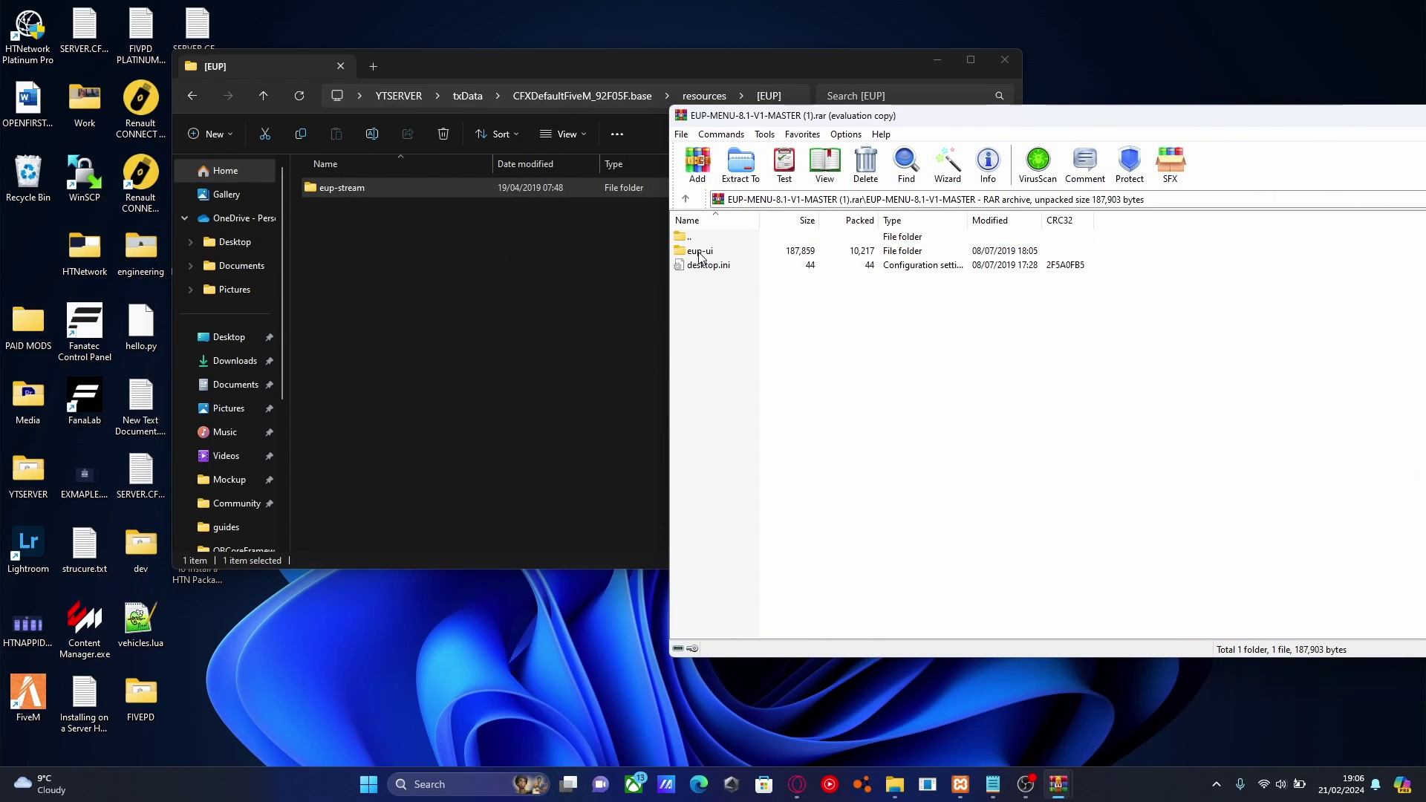
drag(734, 251, 498, 279)
click(1200, 118)
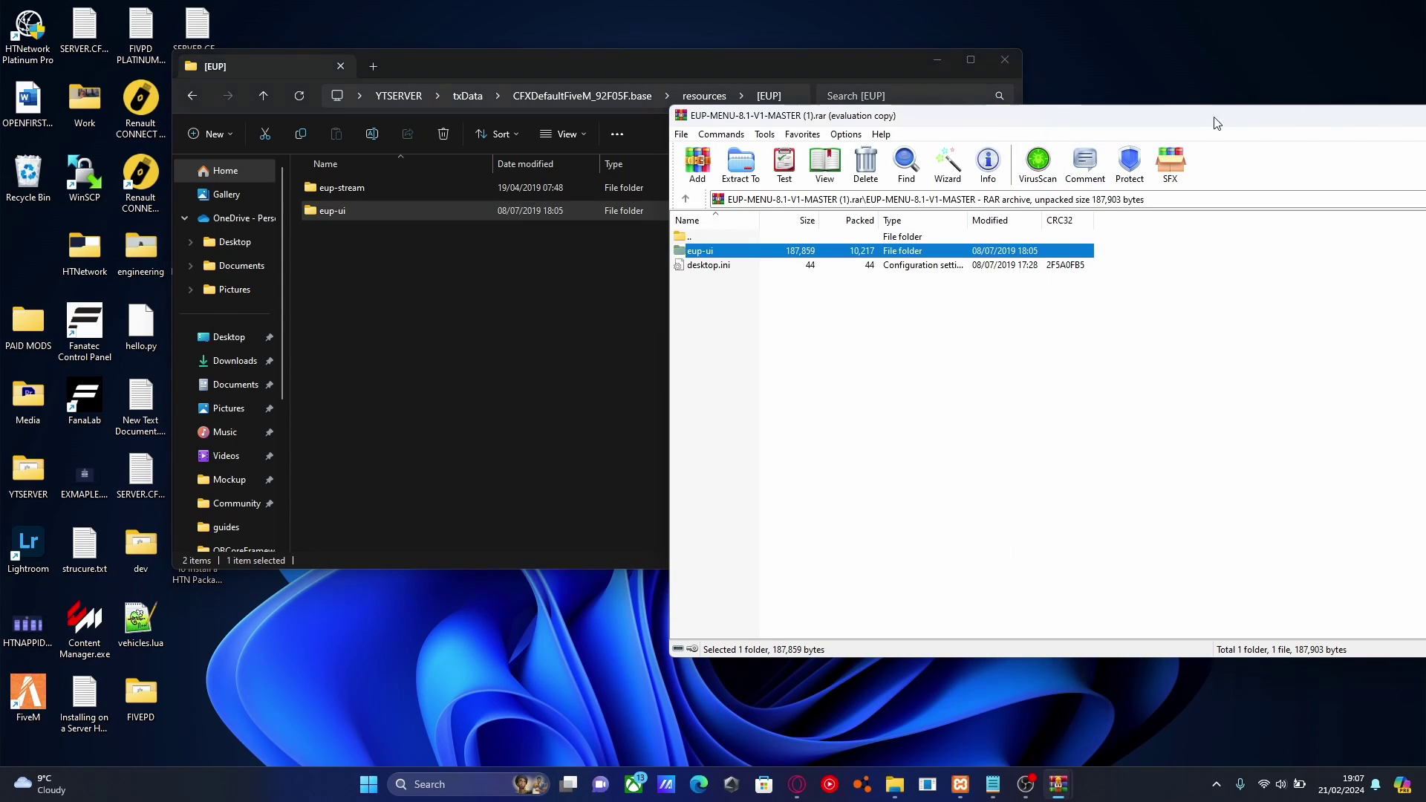
drag(1246, 127, 688, 121)
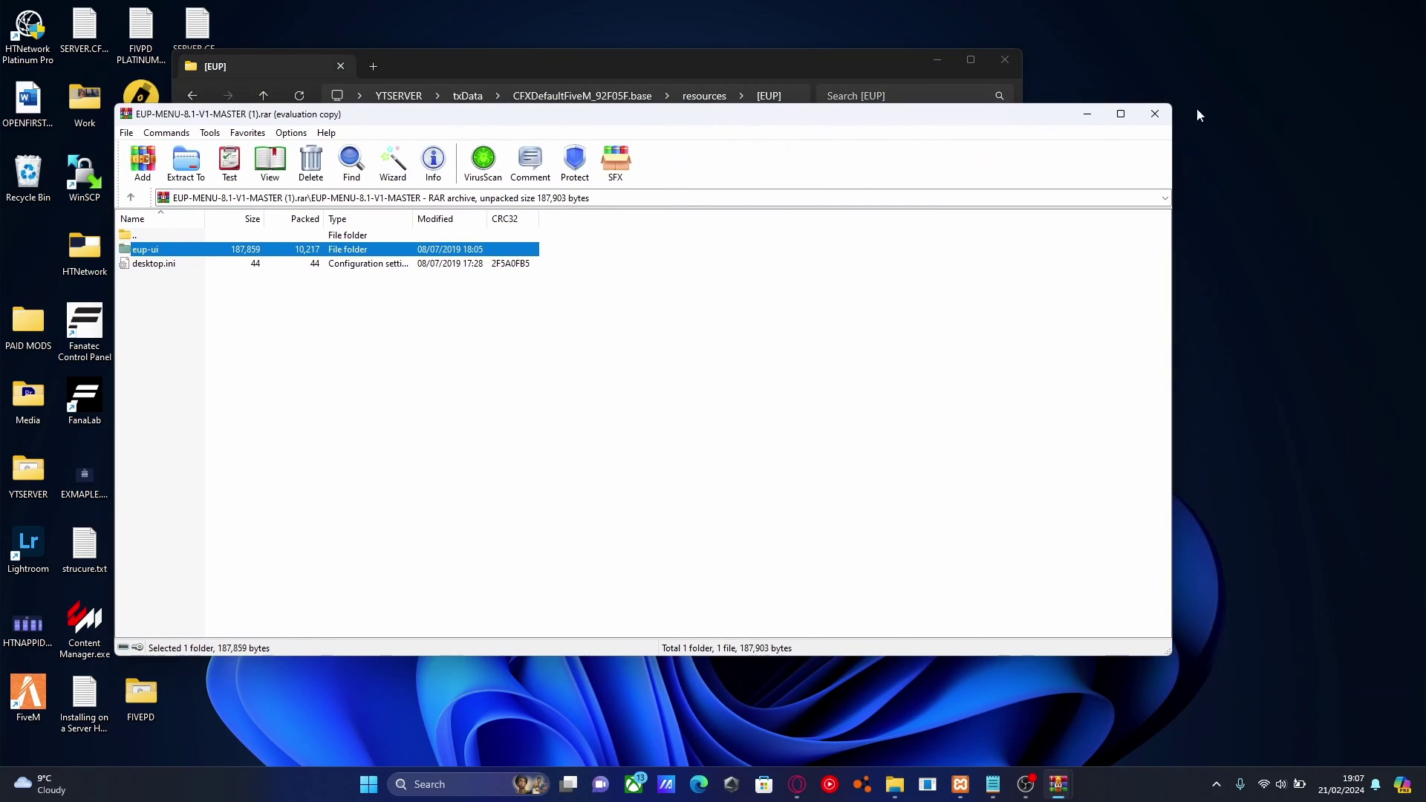
click(1155, 114)
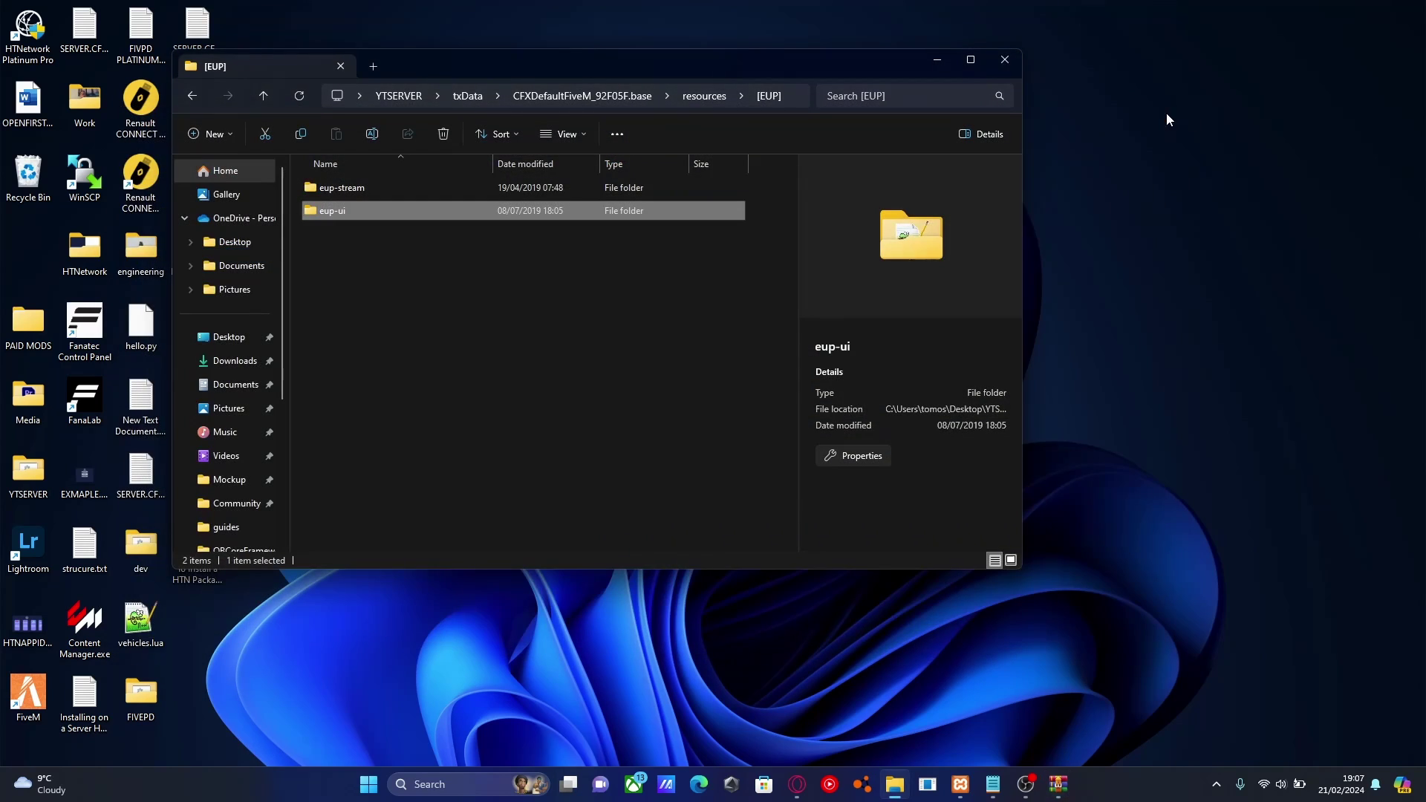
Step: Drag the NativeUI folder from NativeUILua-2.1.0 into the [EUP] folder
click(1058, 784)
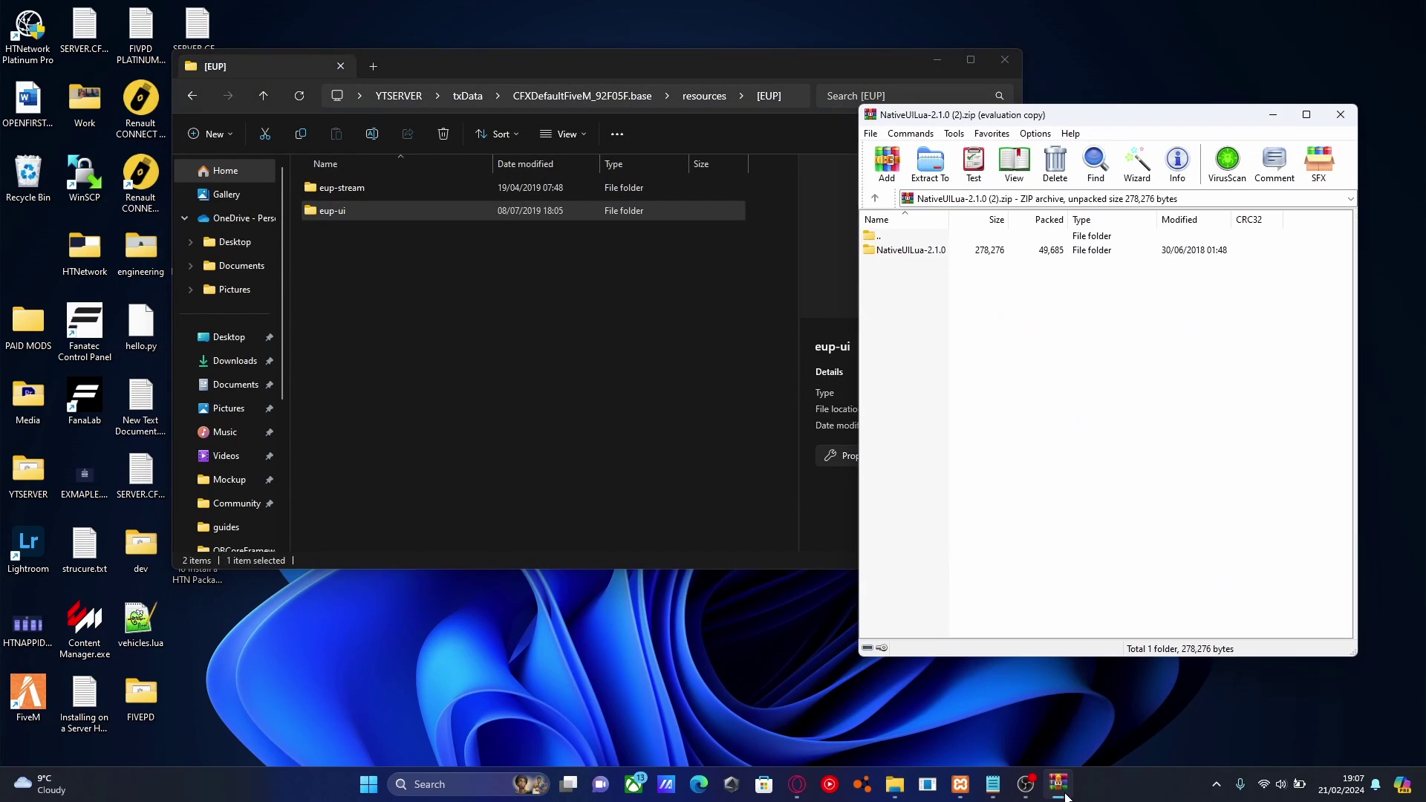
double_click(905, 253)
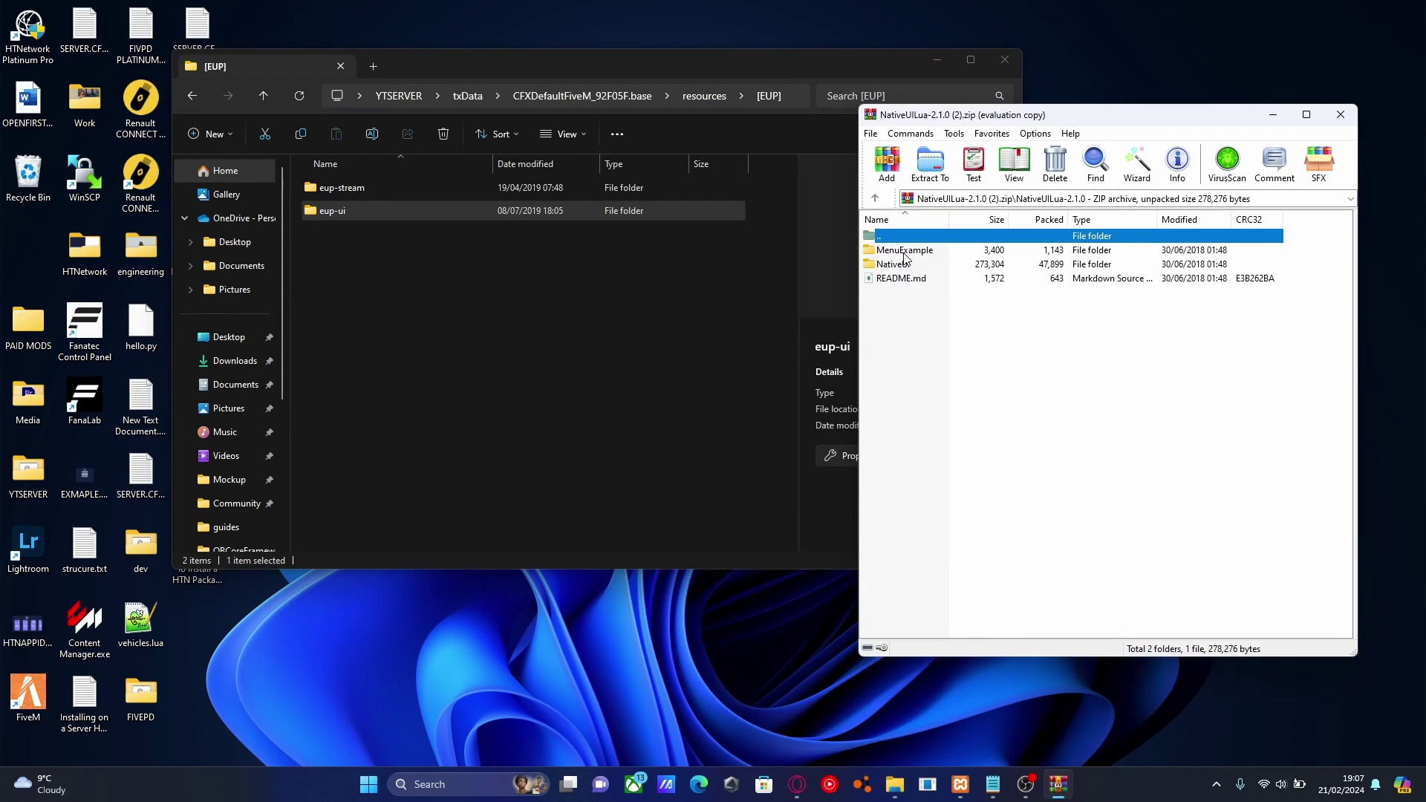
click(1025, 404)
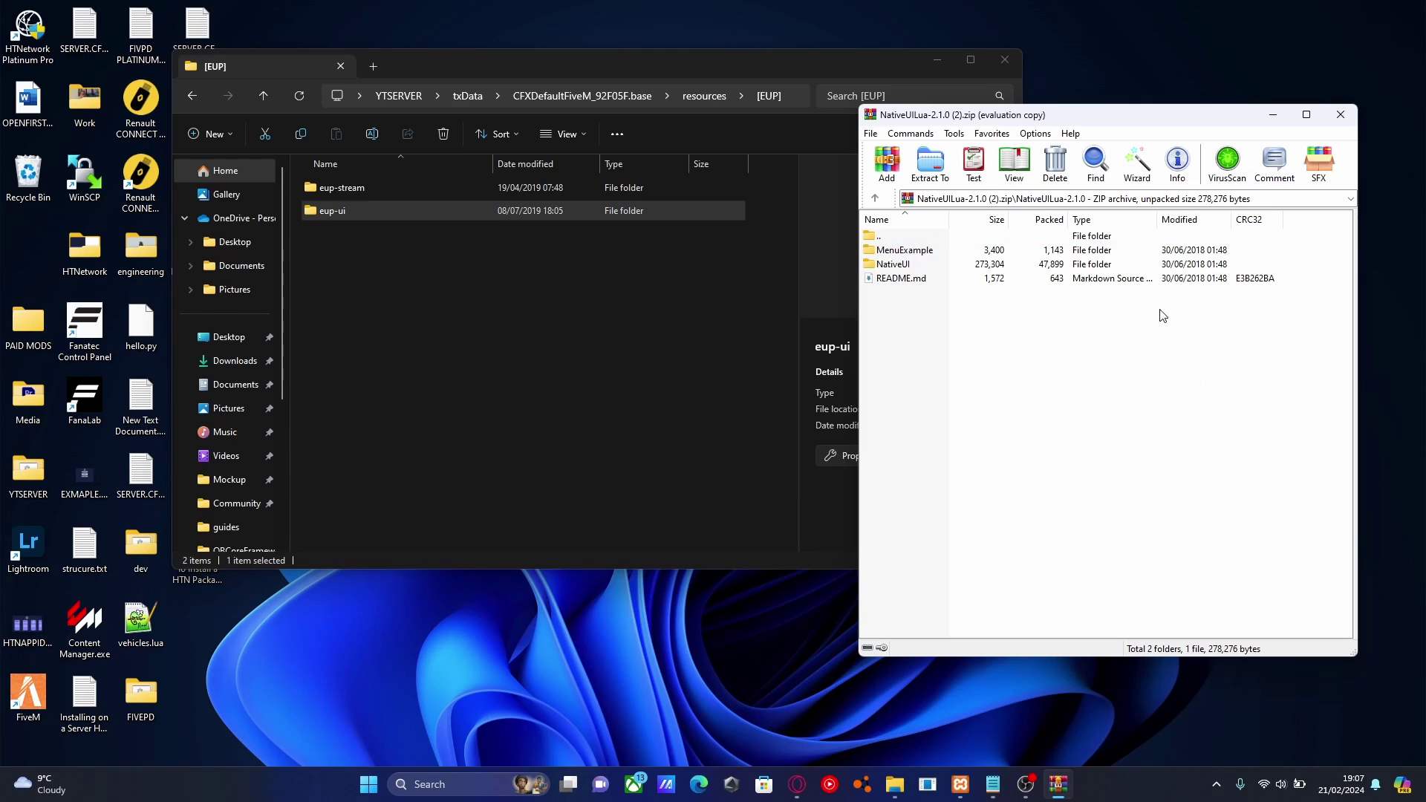
click(896, 266)
drag(922, 270, 421, 301)
click(1273, 423)
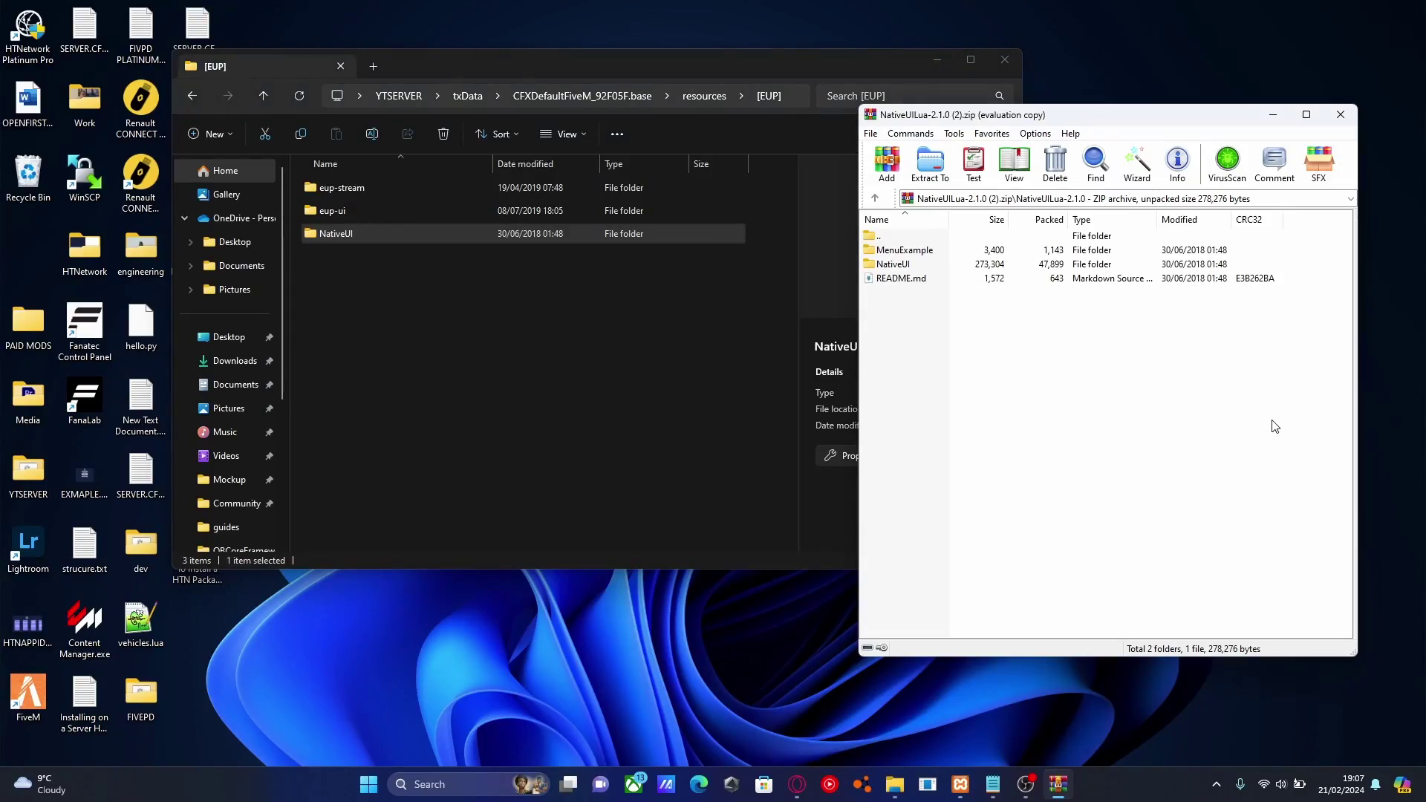
Step: Close the NativeUILua archive and go back up to the CFXDefaultFiveM_92F05F.base folder
click(1341, 115)
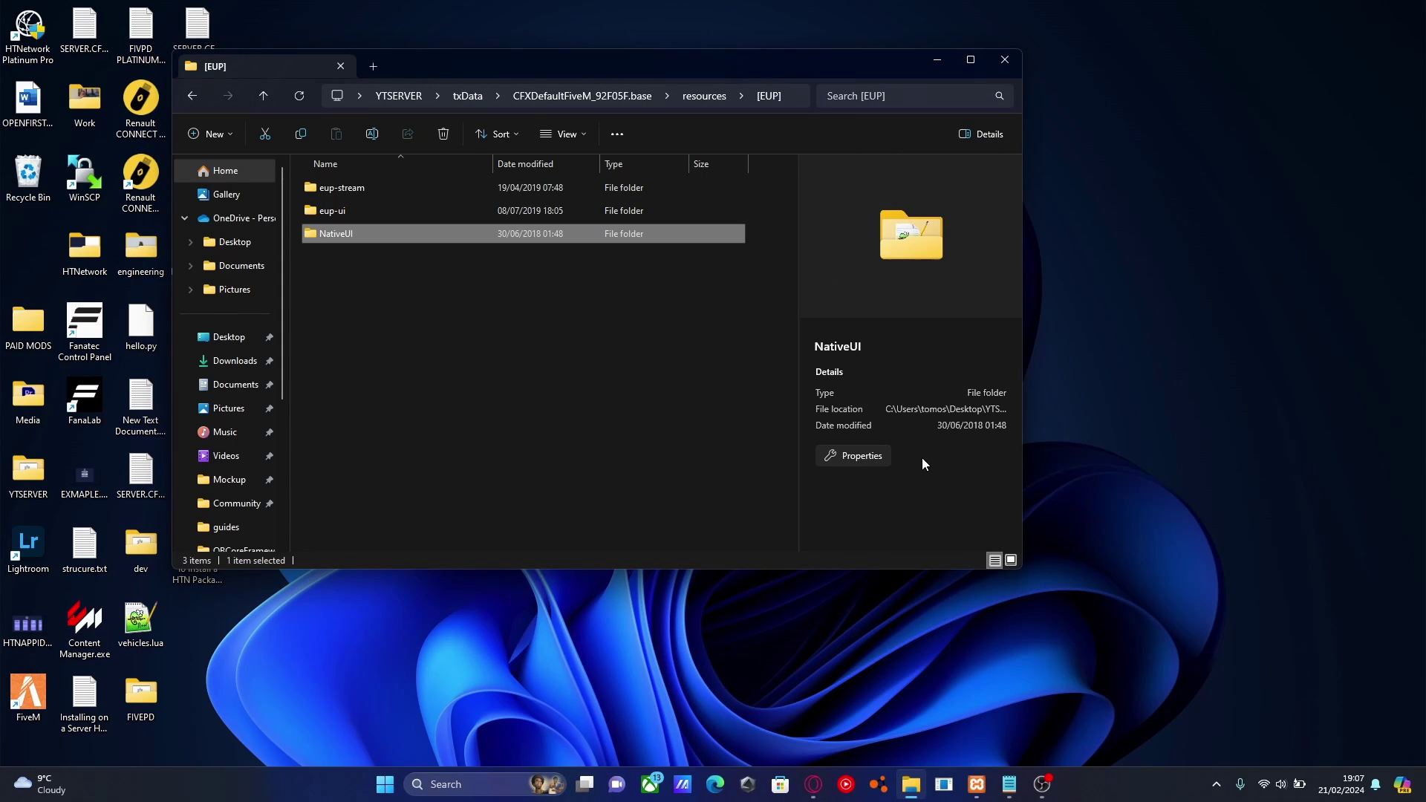
click(704, 96)
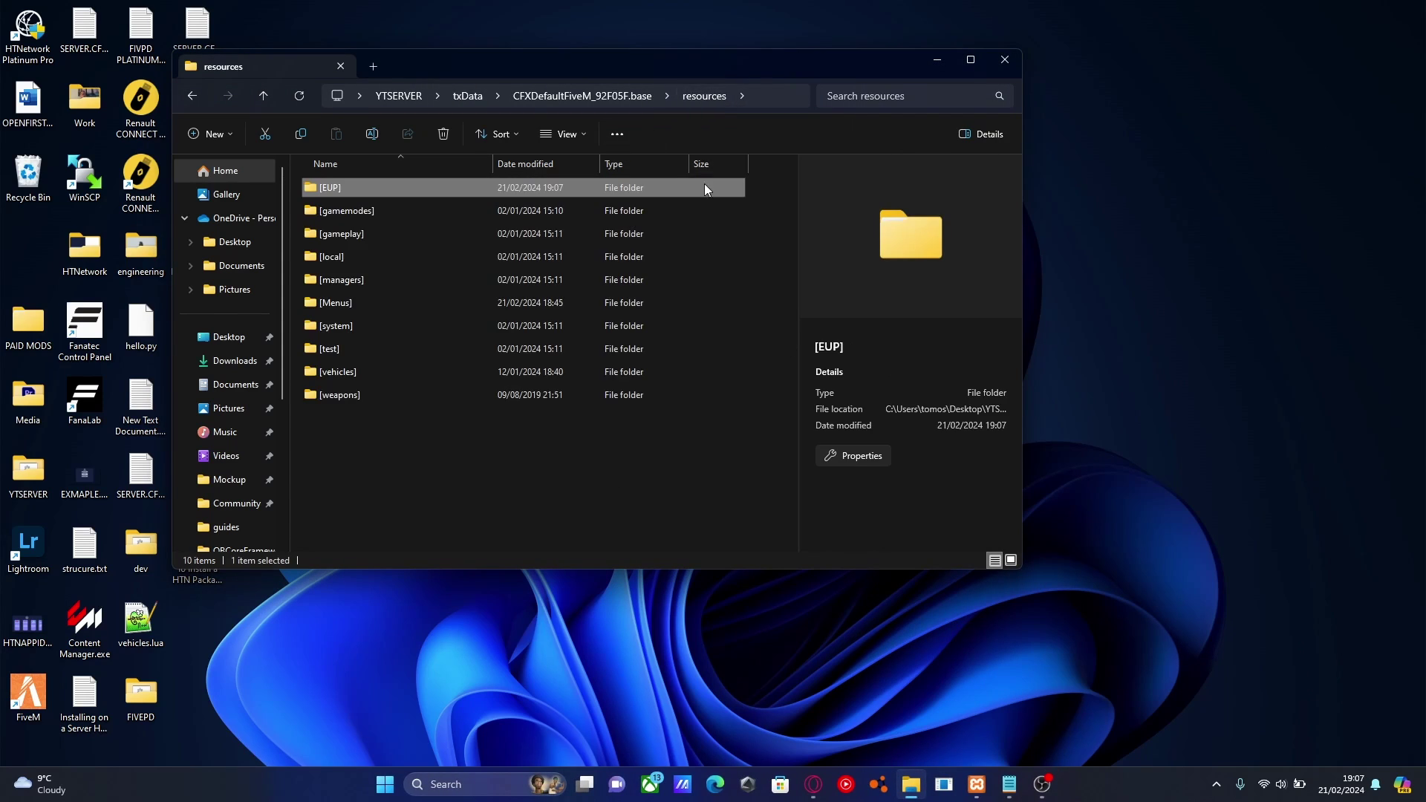
click(353, 190)
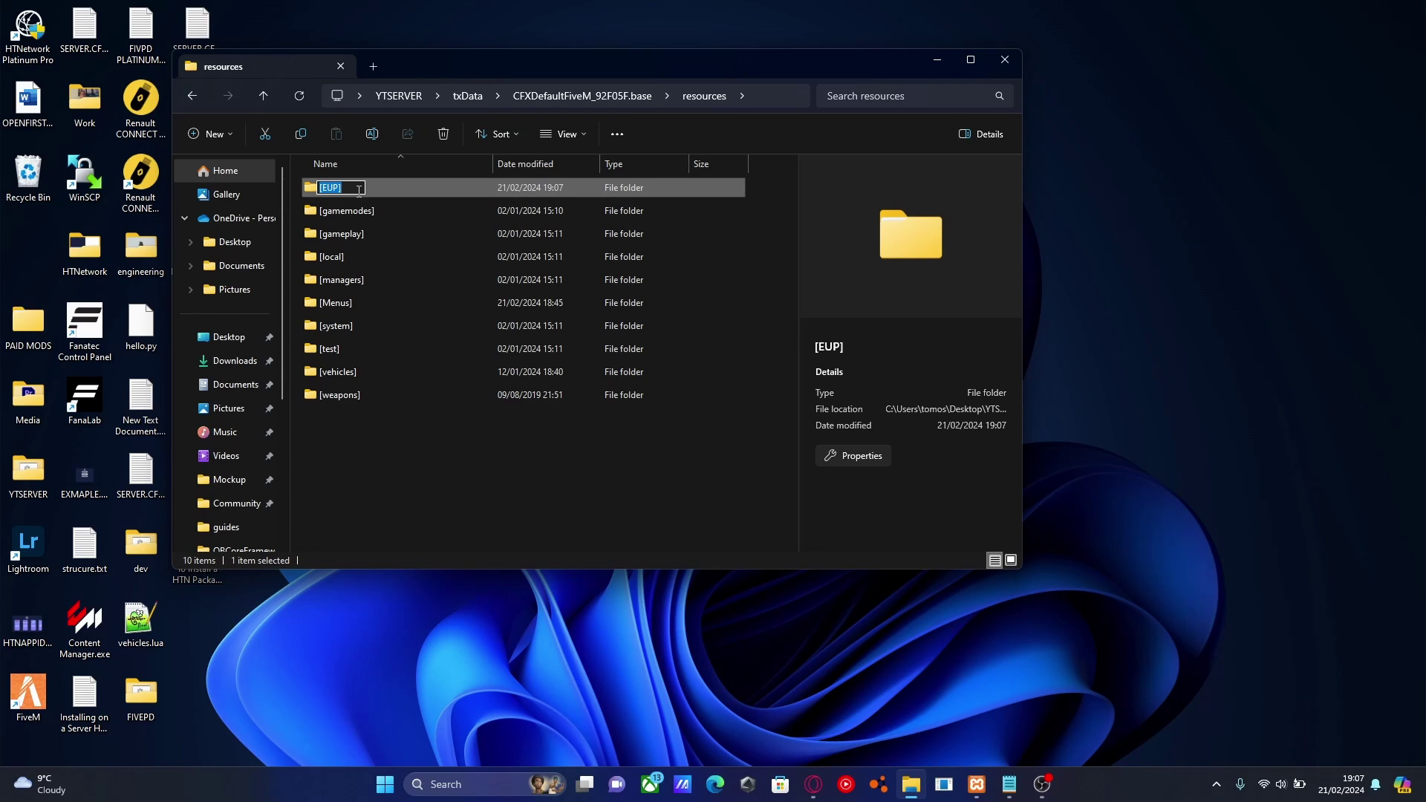
click(505, 515)
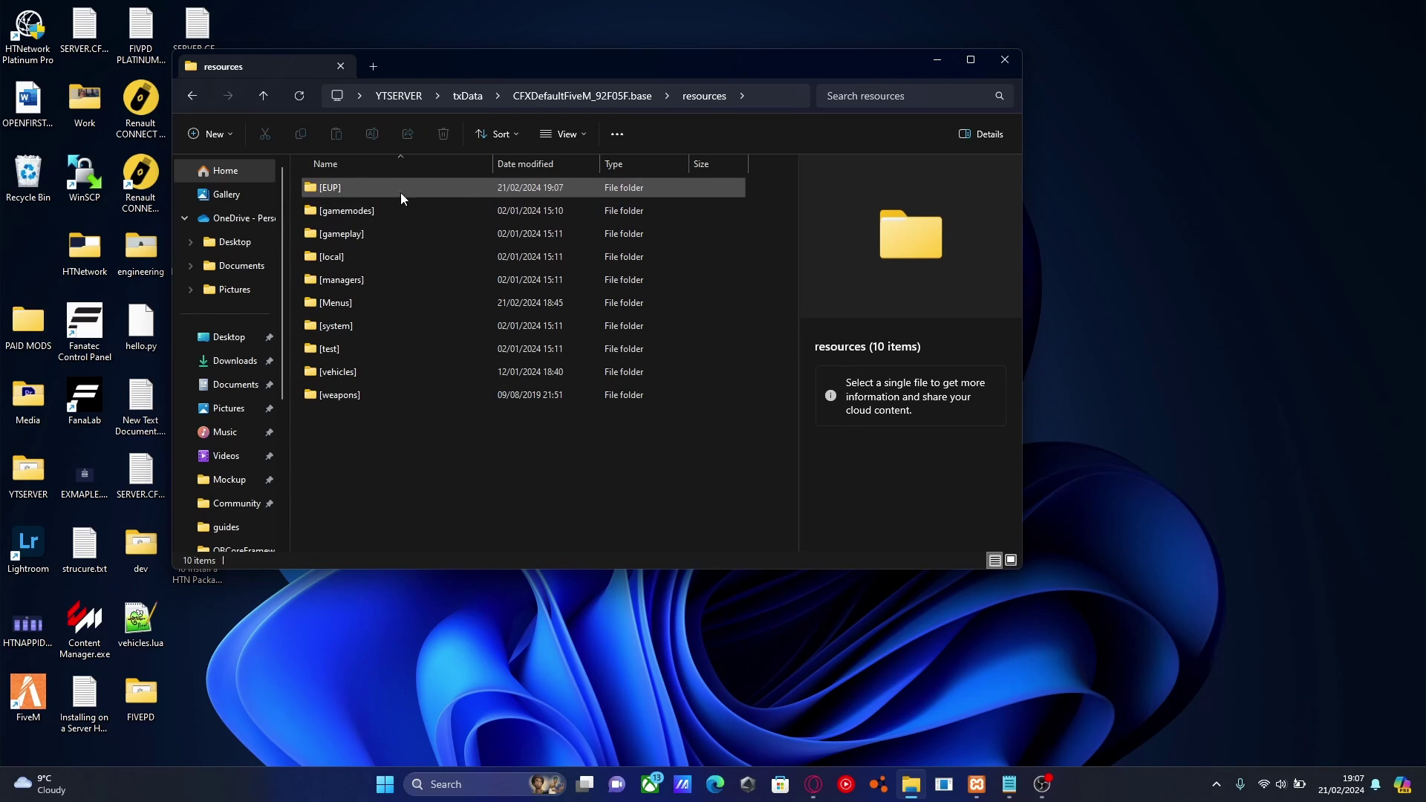
click(520, 95)
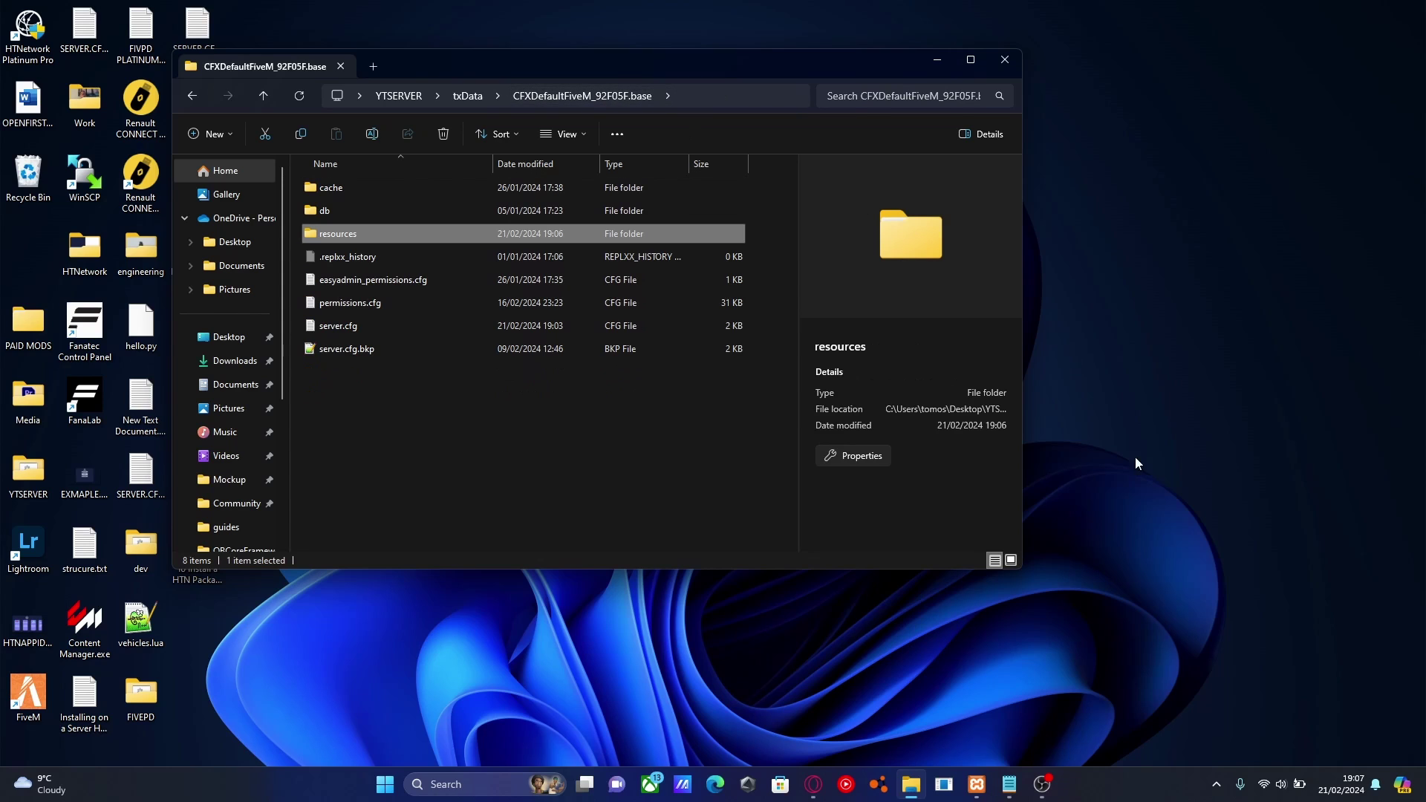
Step: Add a ##EUP heading with ensure [EUP] after ensure [weapons] in server.cfg and save
double_click(365, 325)
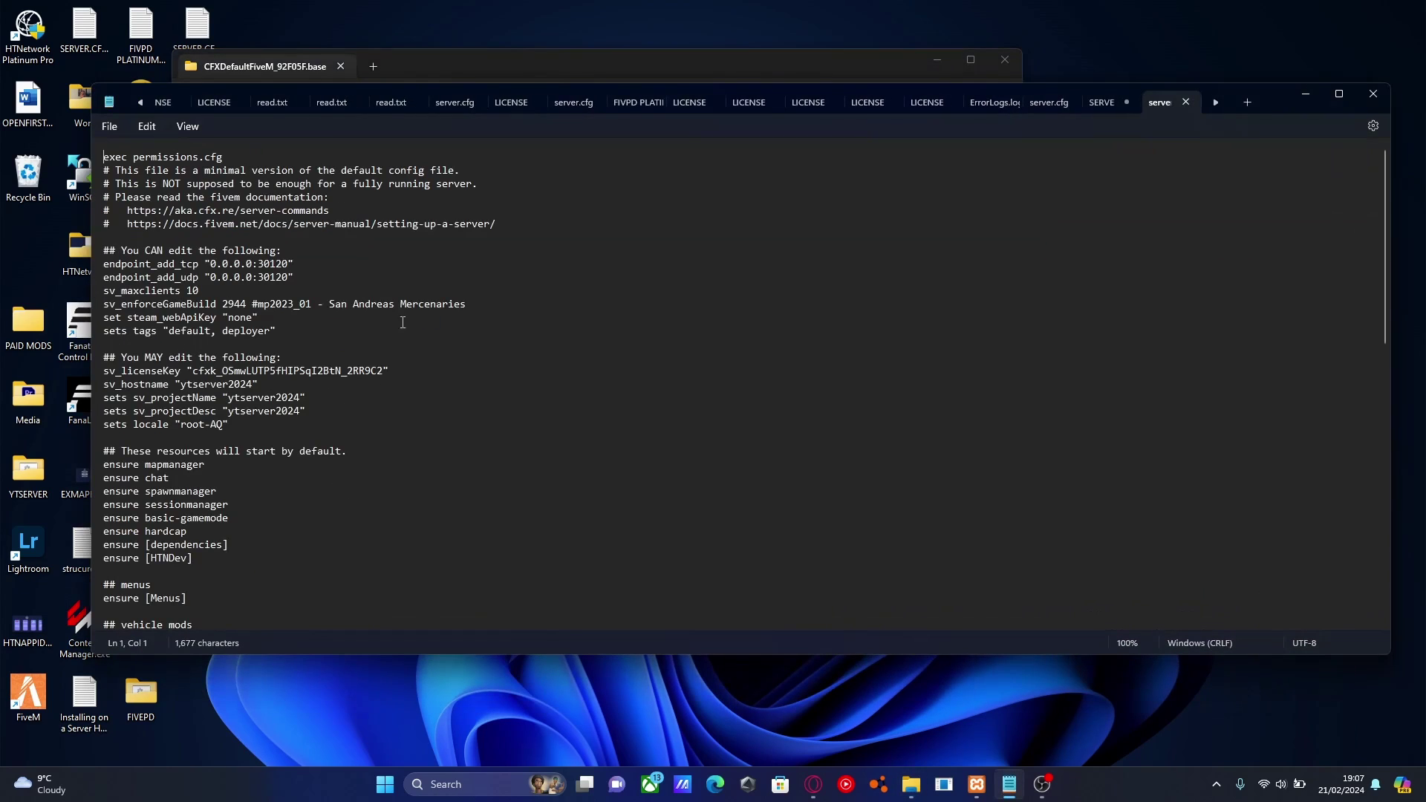
scroll(518, 424, down, 6)
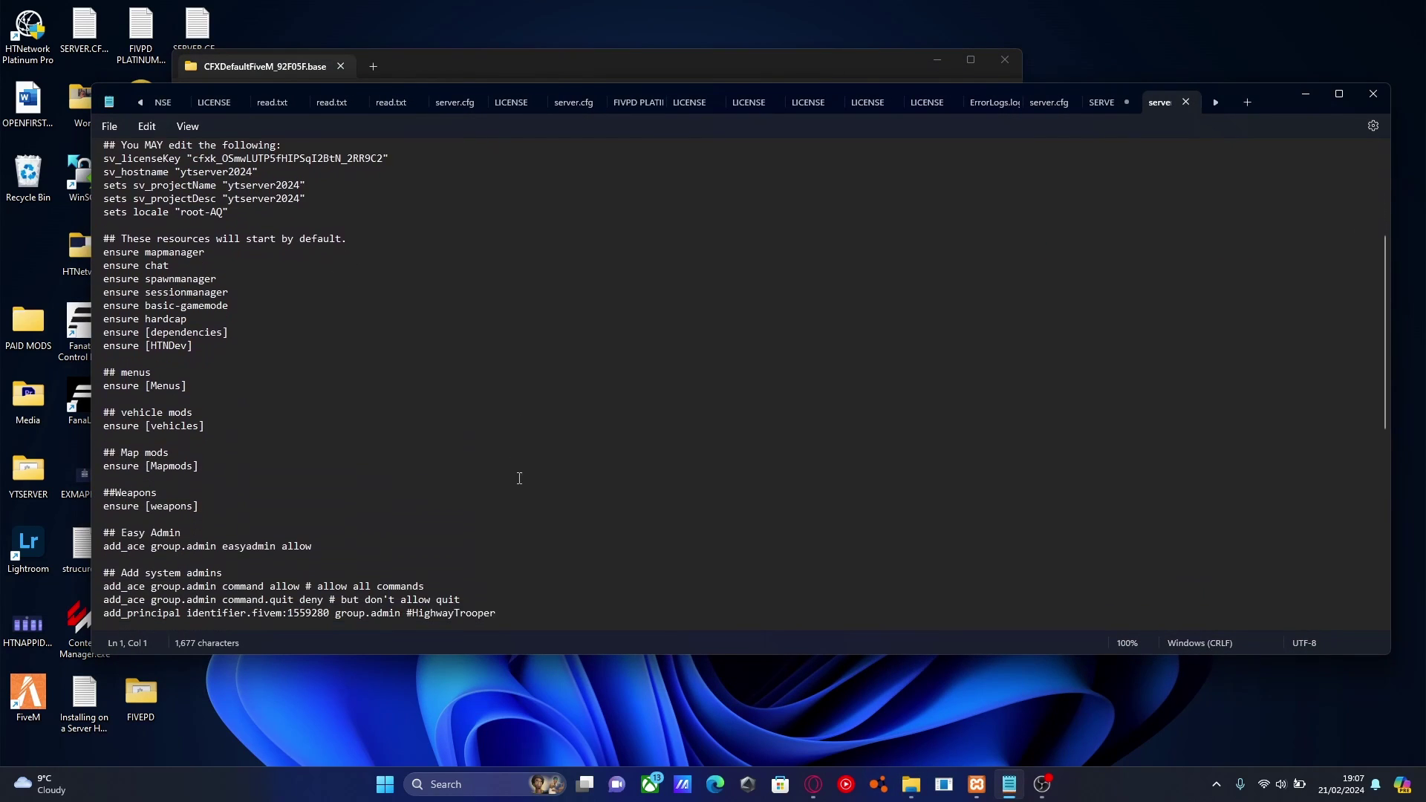
scroll(325, 482, down, 1)
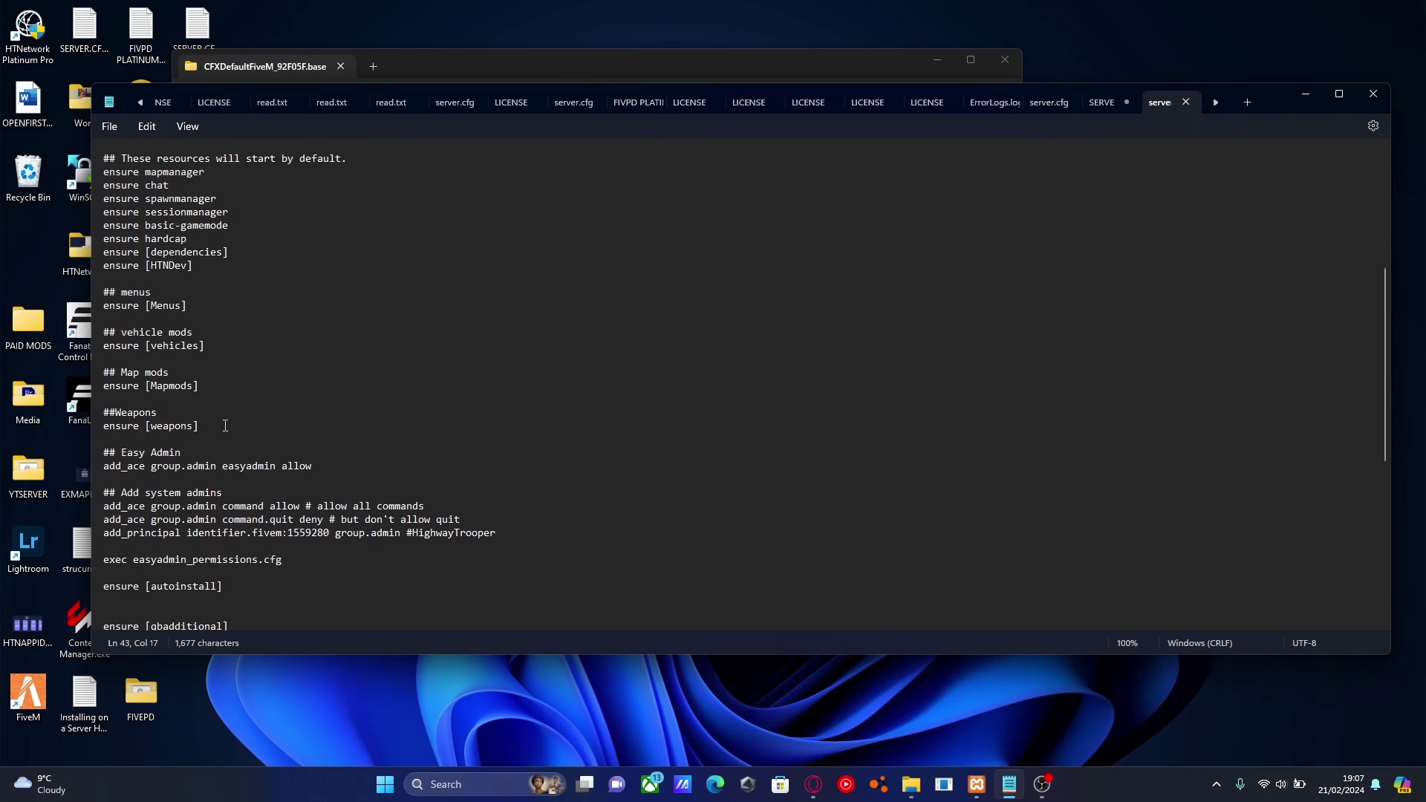
key(Return)
key(Return)
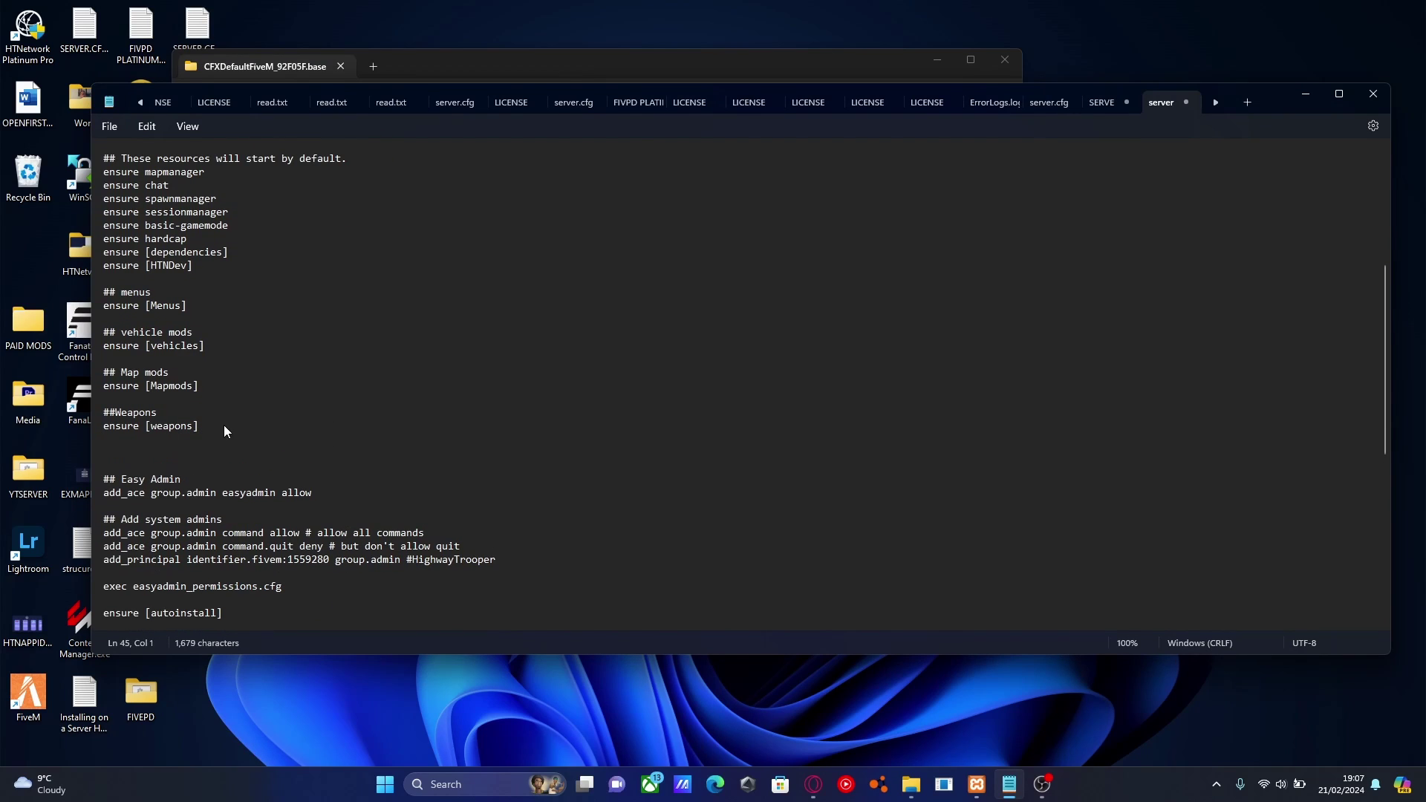
text(##EUP)
key(Return)
text(ensure [EUP])
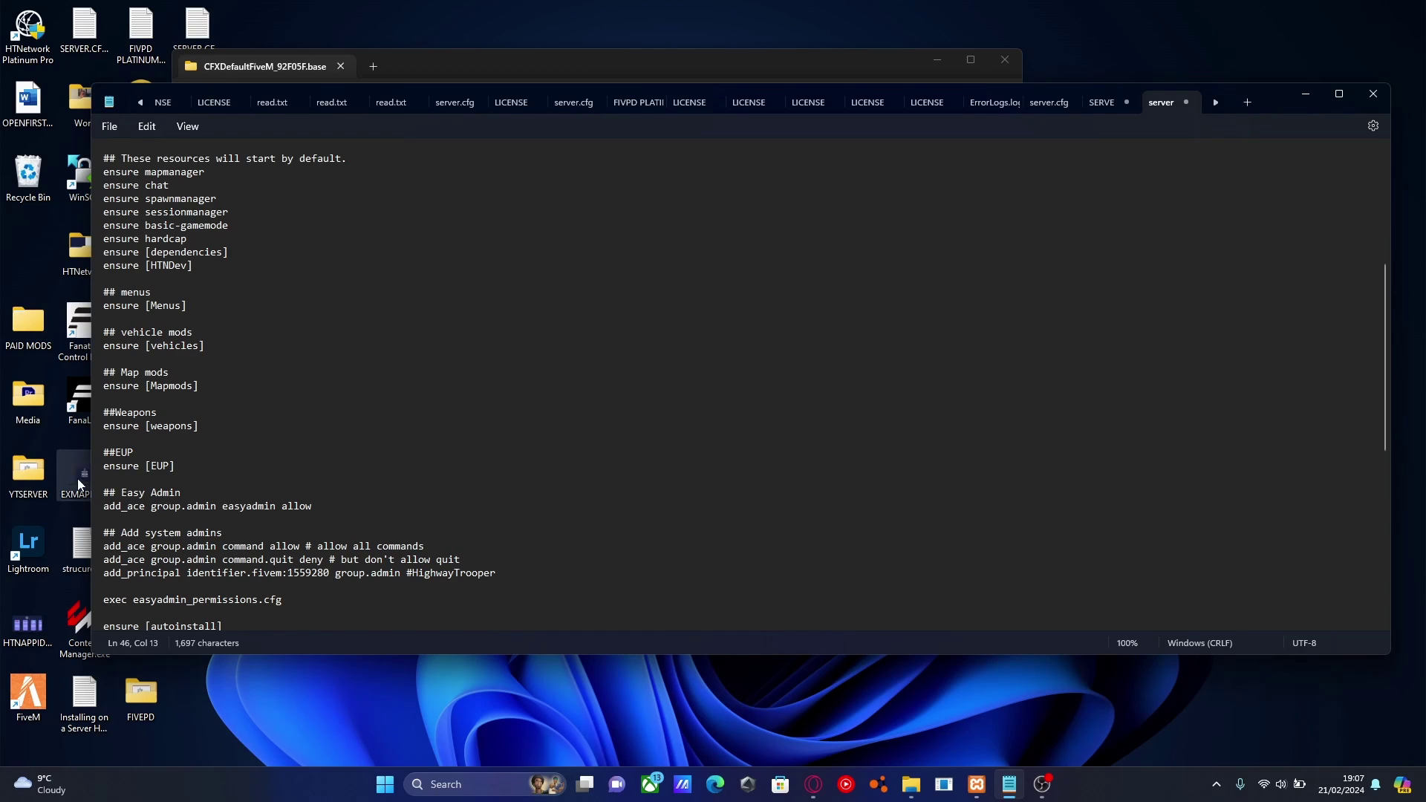
click(212, 456)
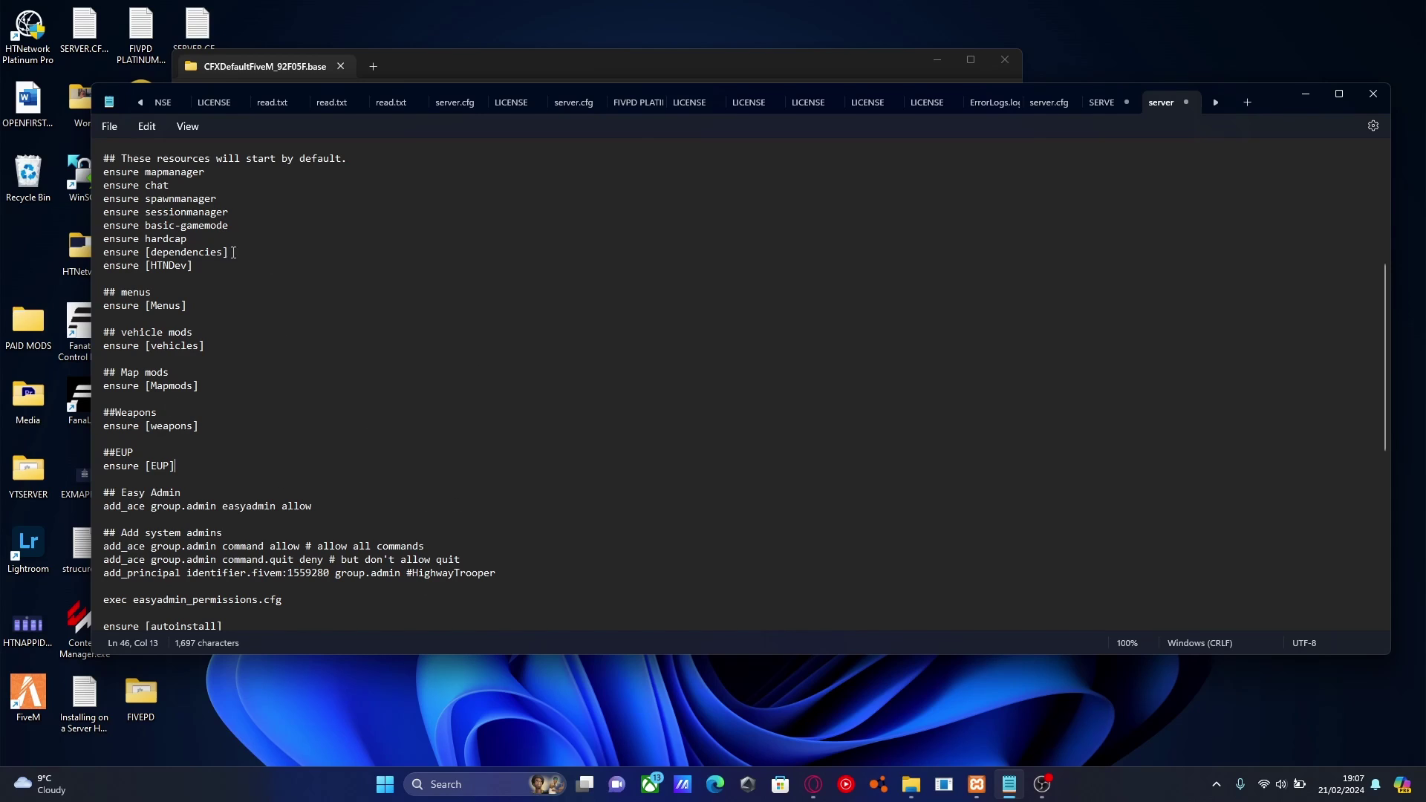
click(109, 126)
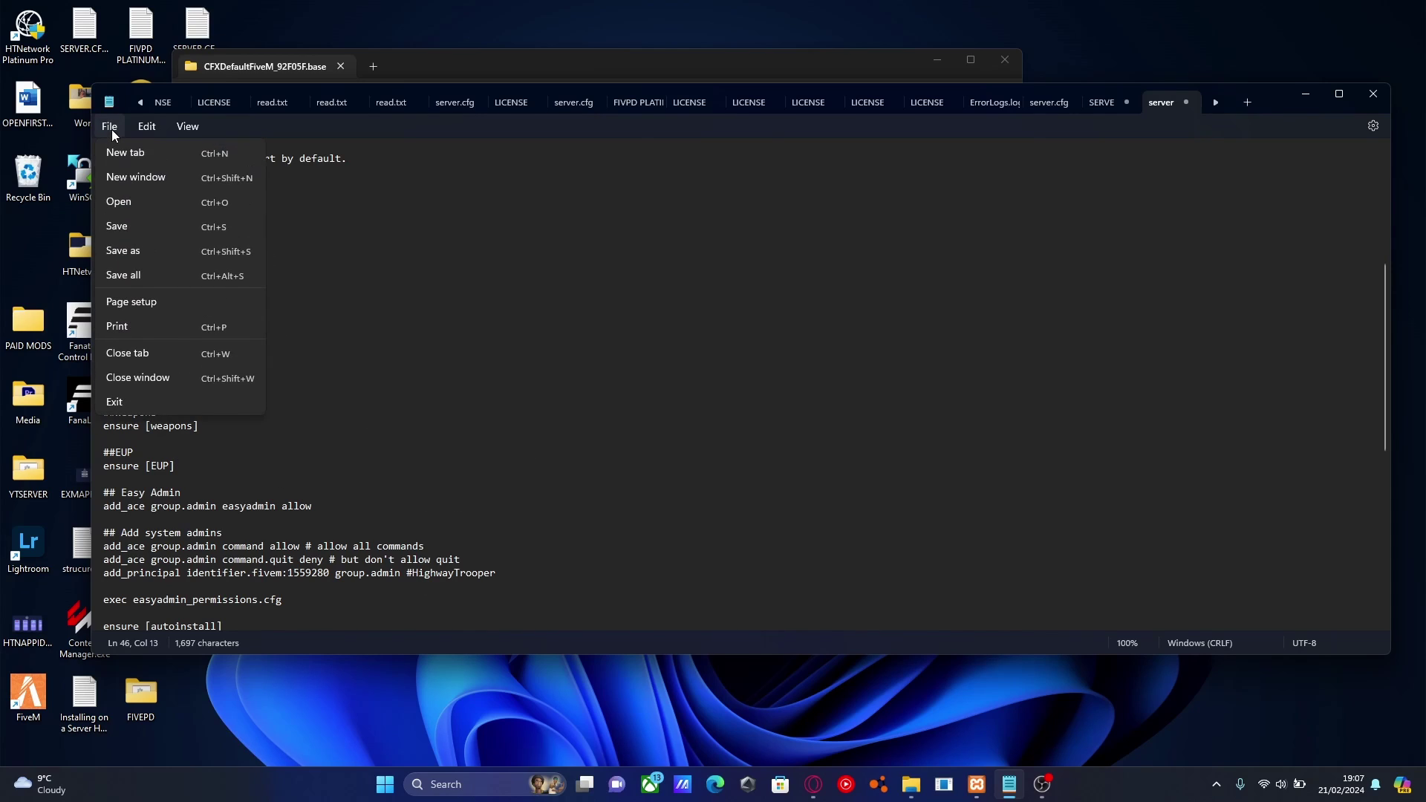
click(139, 226)
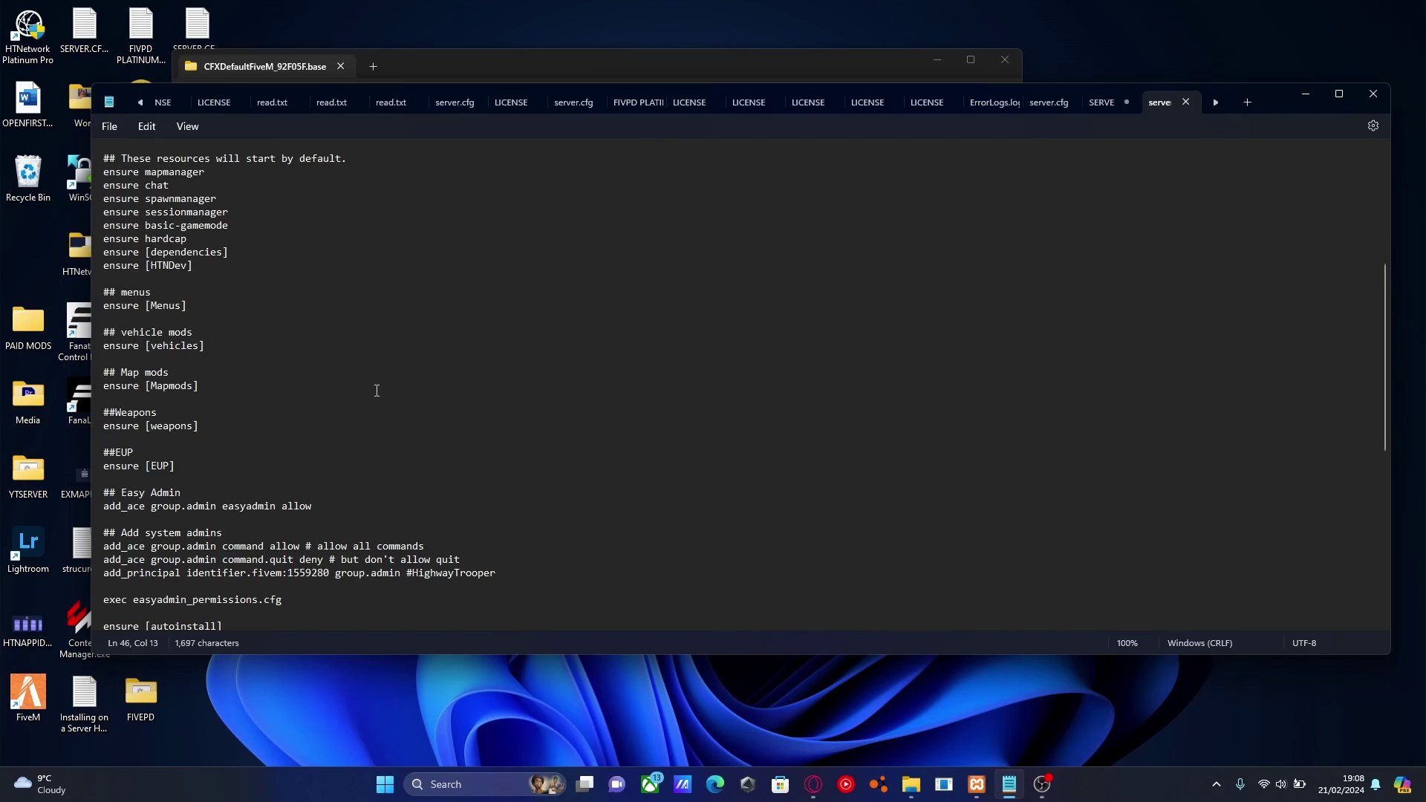
Step: Change sv_maxclients from 10 to 4 and save server.cfg
scroll(463, 472, up, 7)
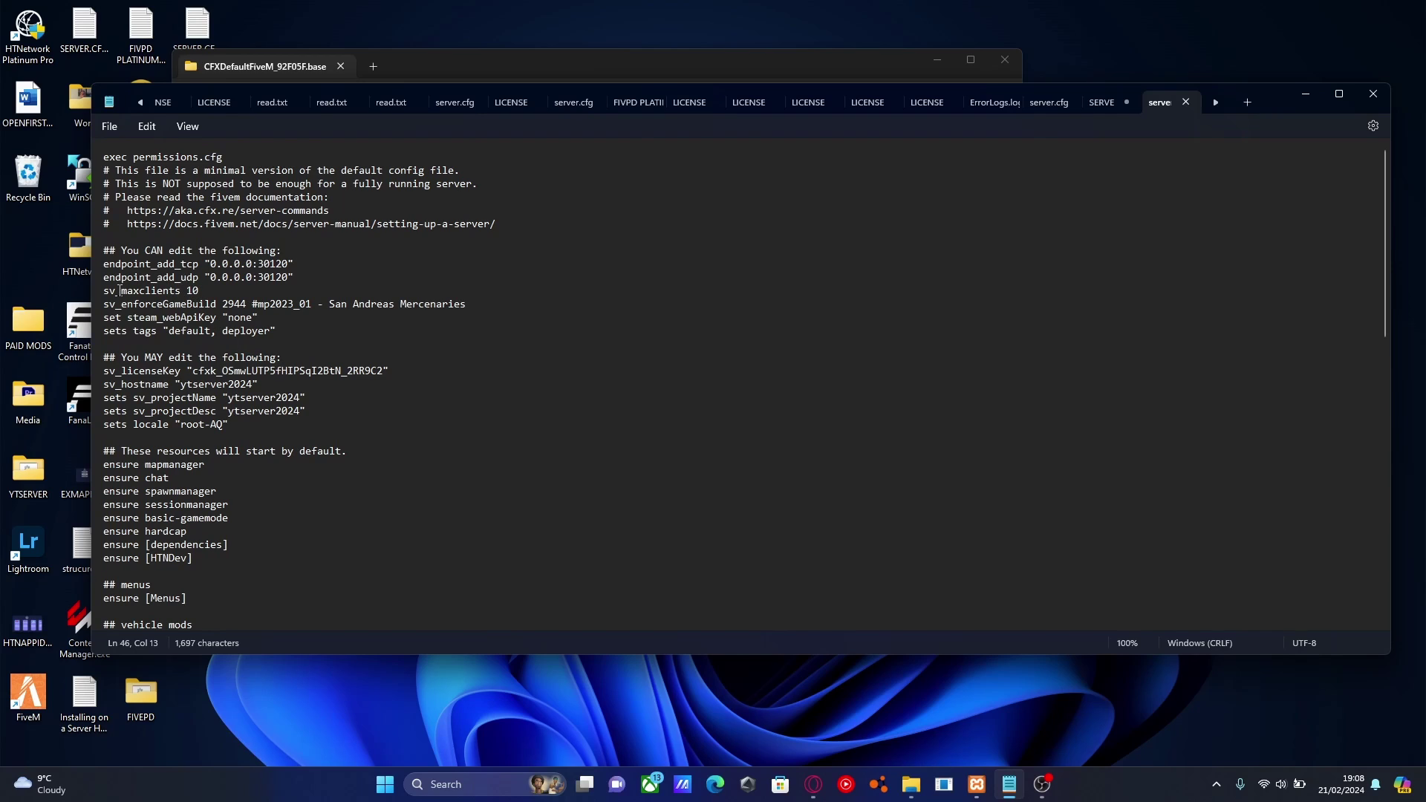
double_click(191, 292)
text(4)
click(269, 358)
click(110, 127)
click(110, 131)
click(110, 128)
click(122, 248)
click(457, 261)
Step: Close server.cfg, cancel saving the other tab, and minimize Notepad
click(1371, 98)
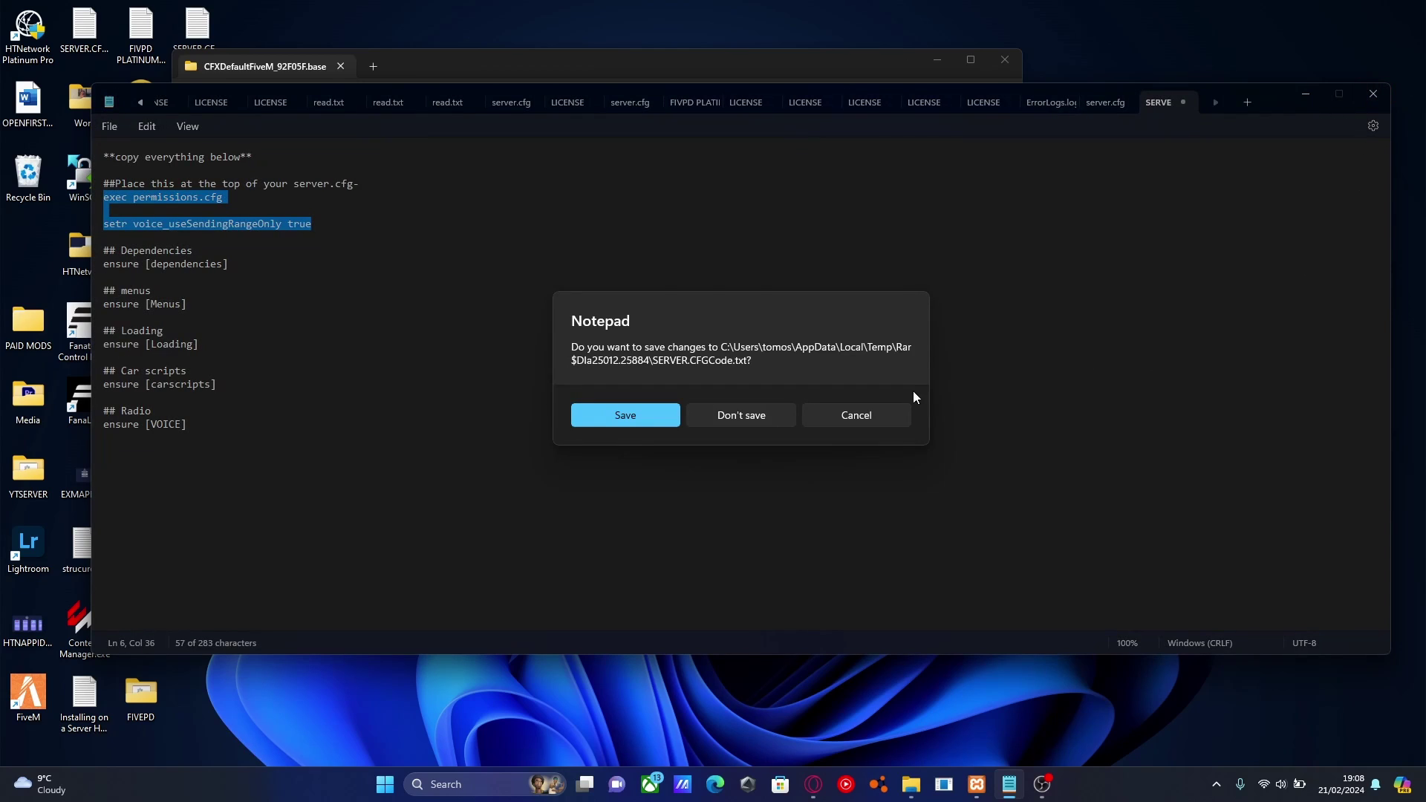
click(906, 416)
click(1305, 95)
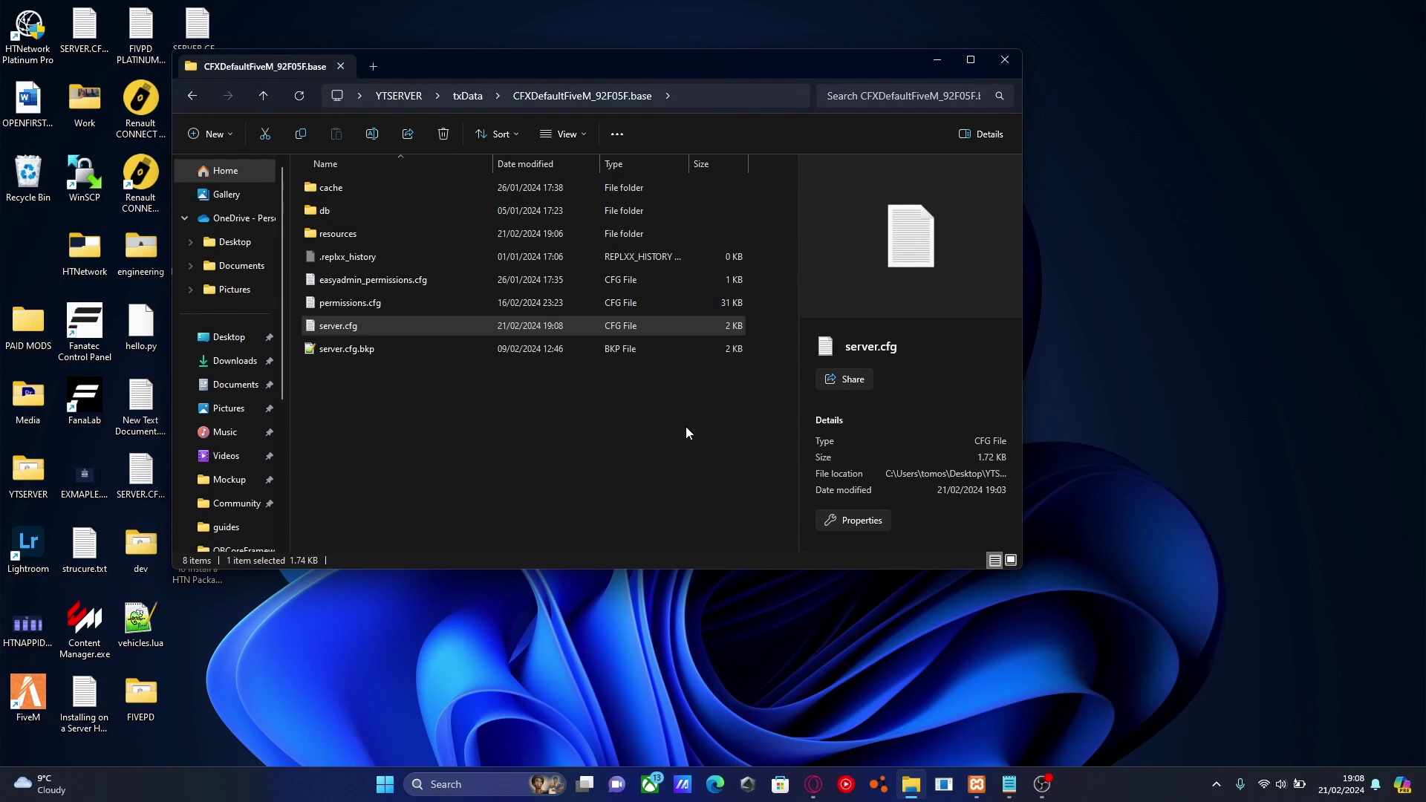
Step: Start the server with start_7257_default.bat in YTSERVER, minimize the txAdmin console, and open Windows search
click(397, 97)
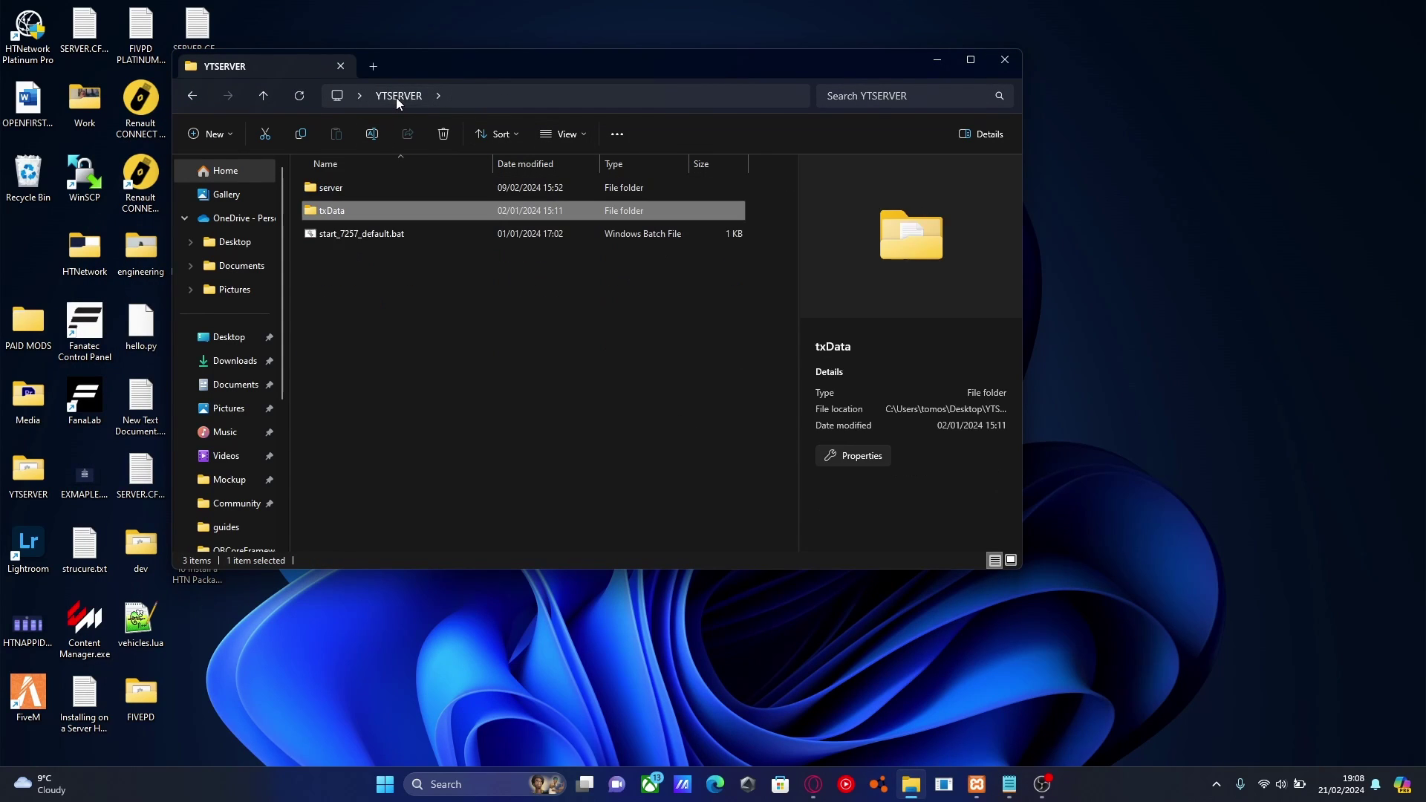
double_click(380, 235)
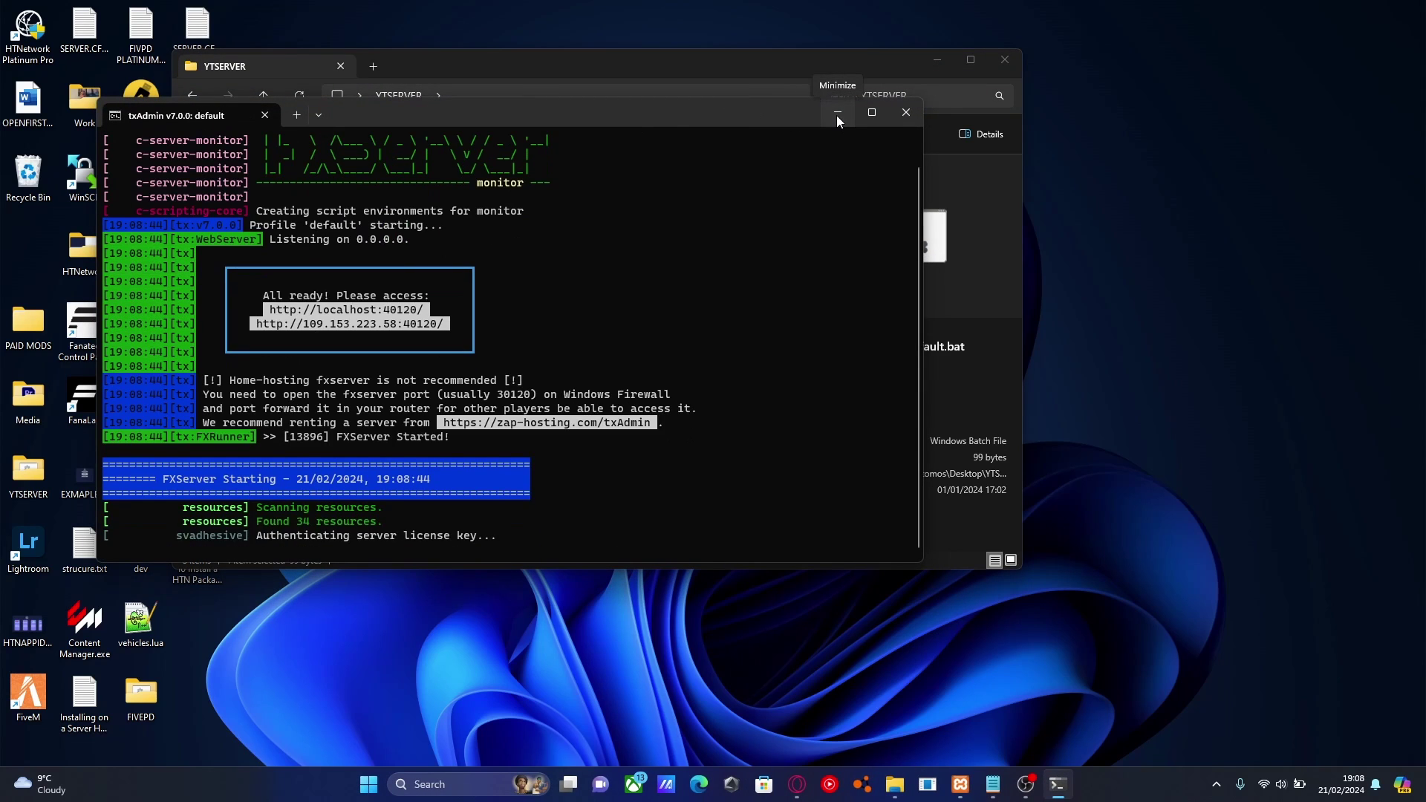
click(836, 114)
click(427, 784)
Step: Launch FiveM, check the Game settings, then connect to the ytserver2024 server
text(f)
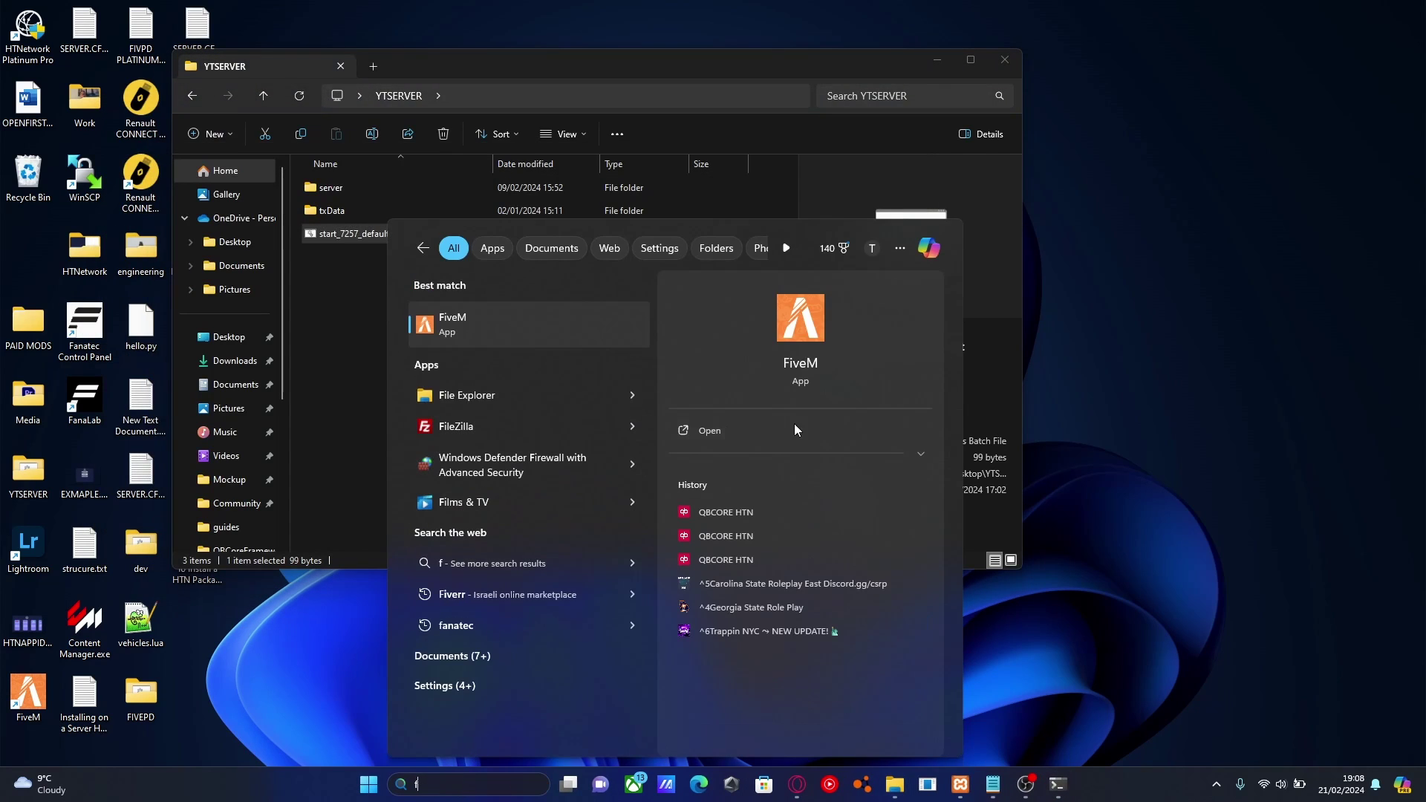
click(765, 432)
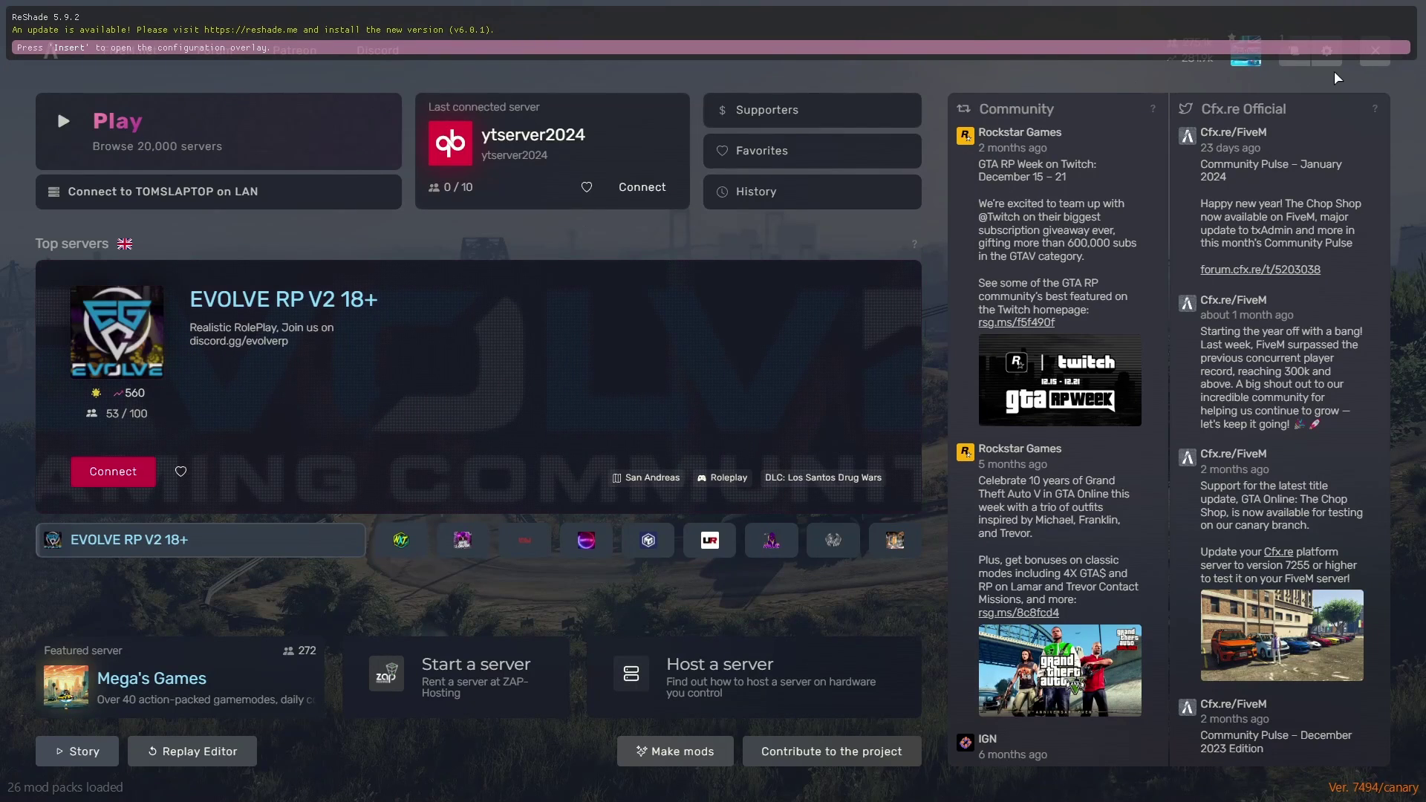
click(1326, 52)
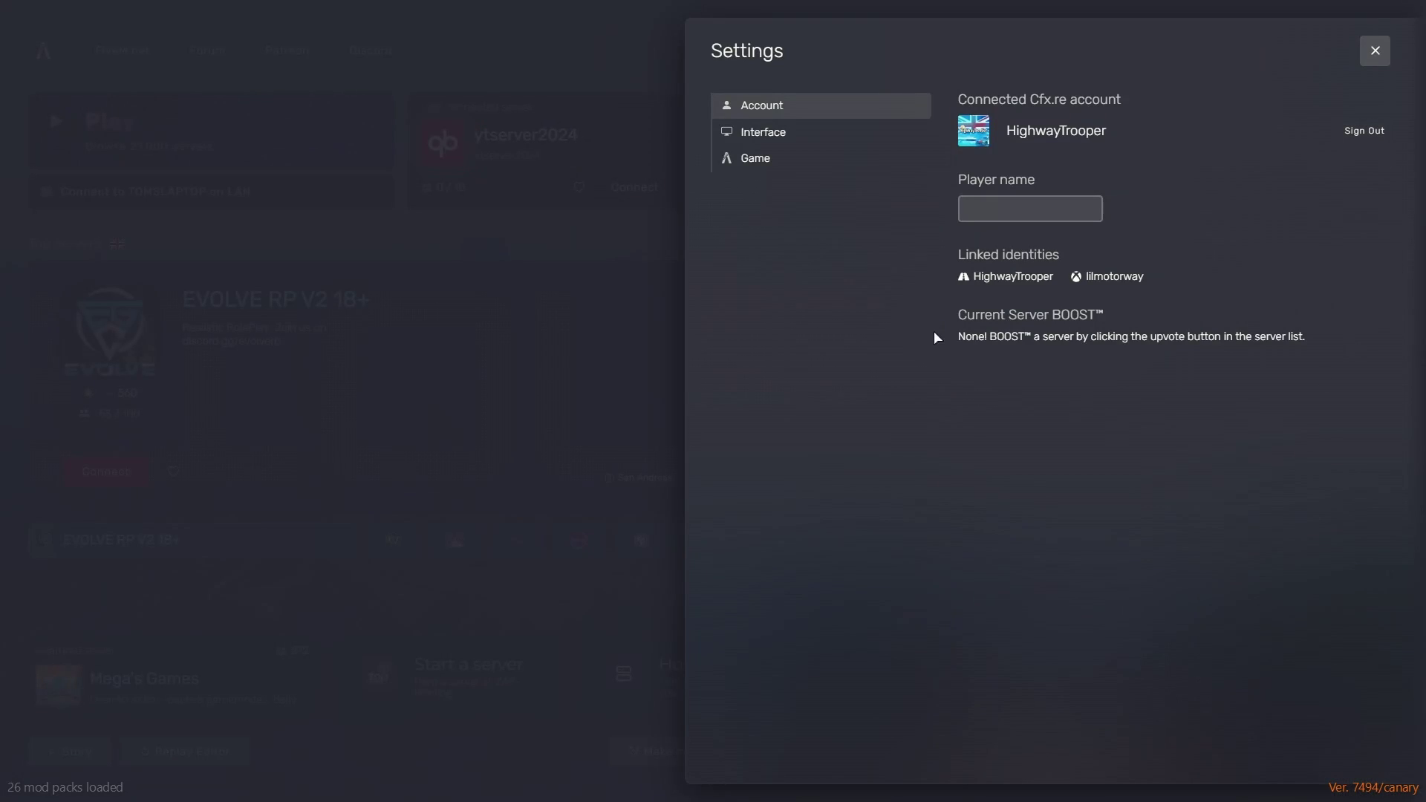
click(753, 168)
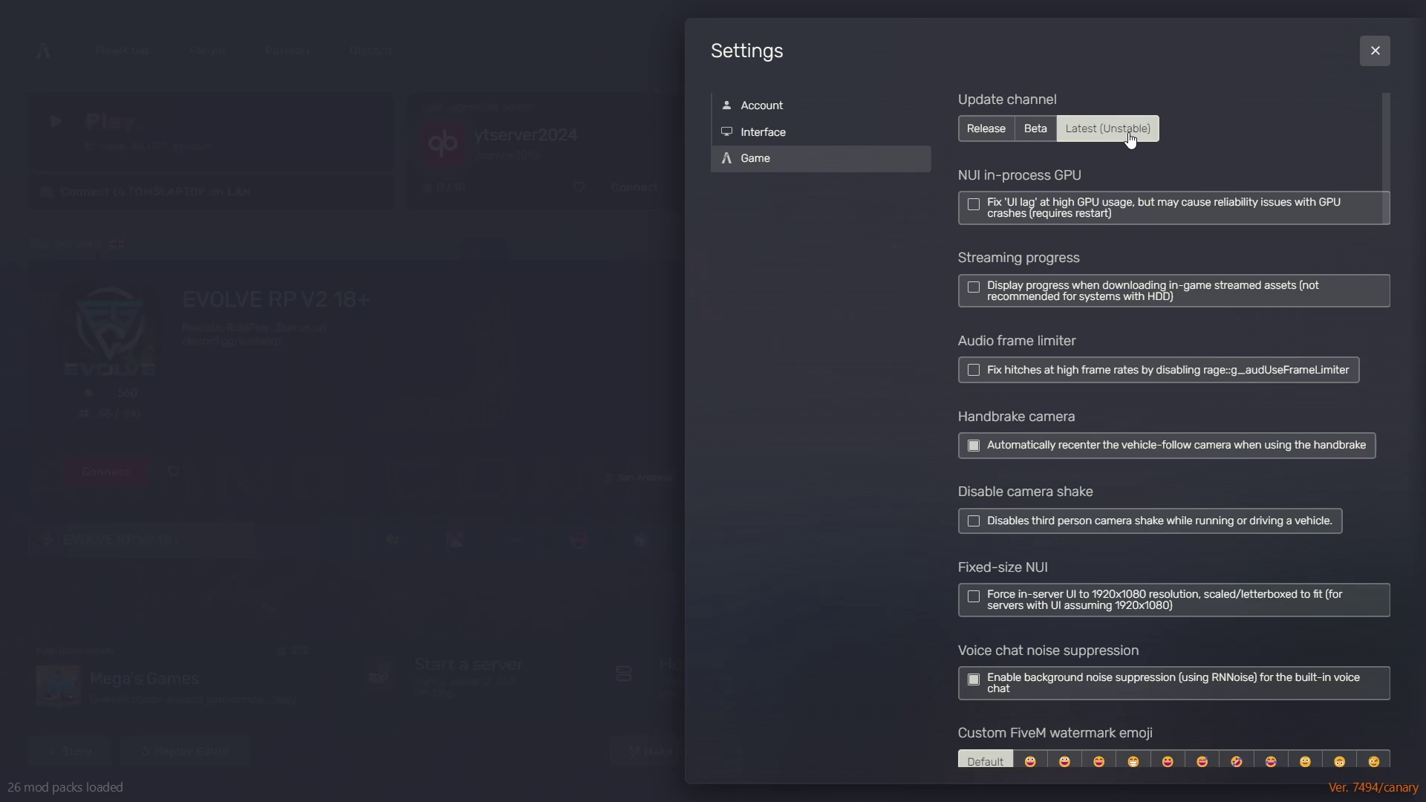
click(1375, 50)
click(647, 192)
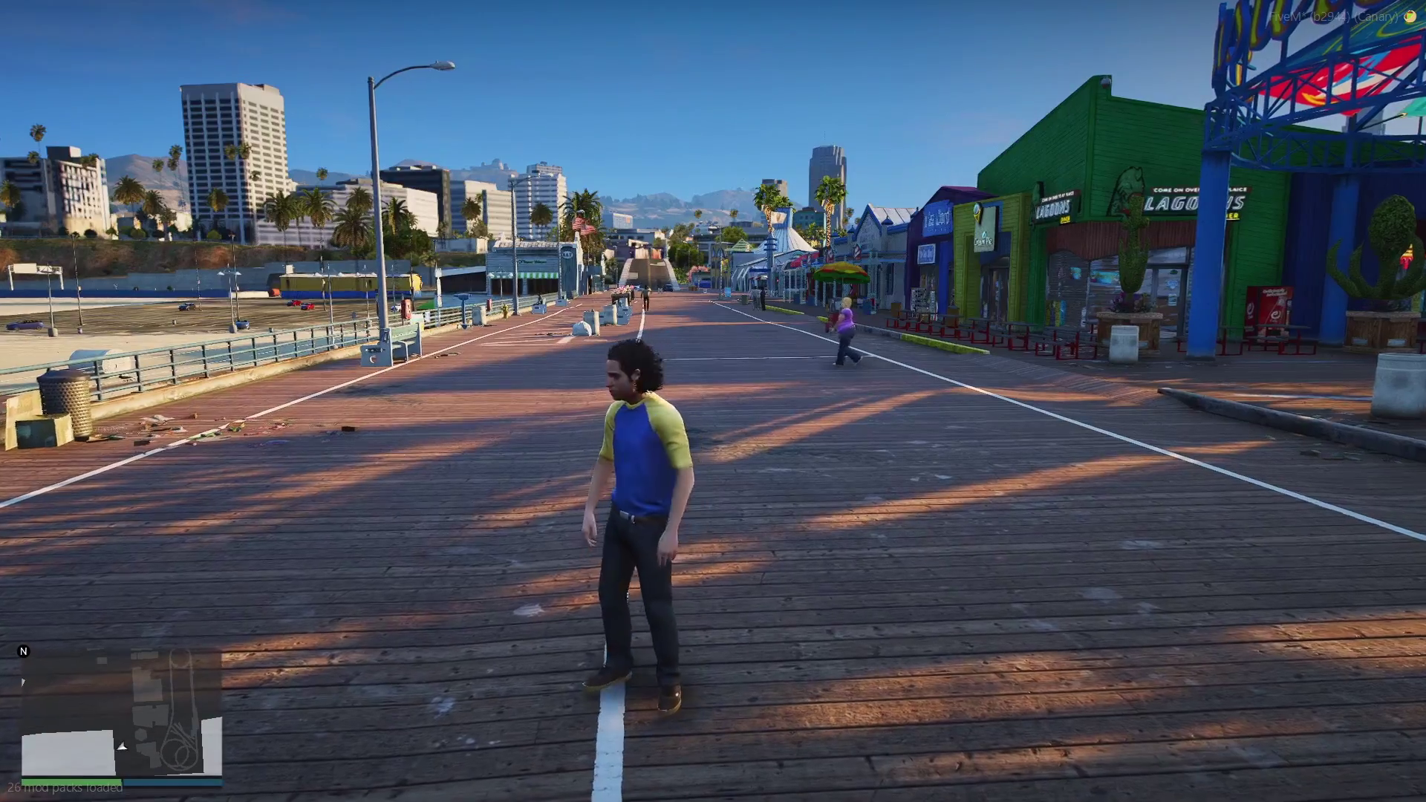
Step: Walk along the pier and run /eup in chat to open the outfit menu
key(w)
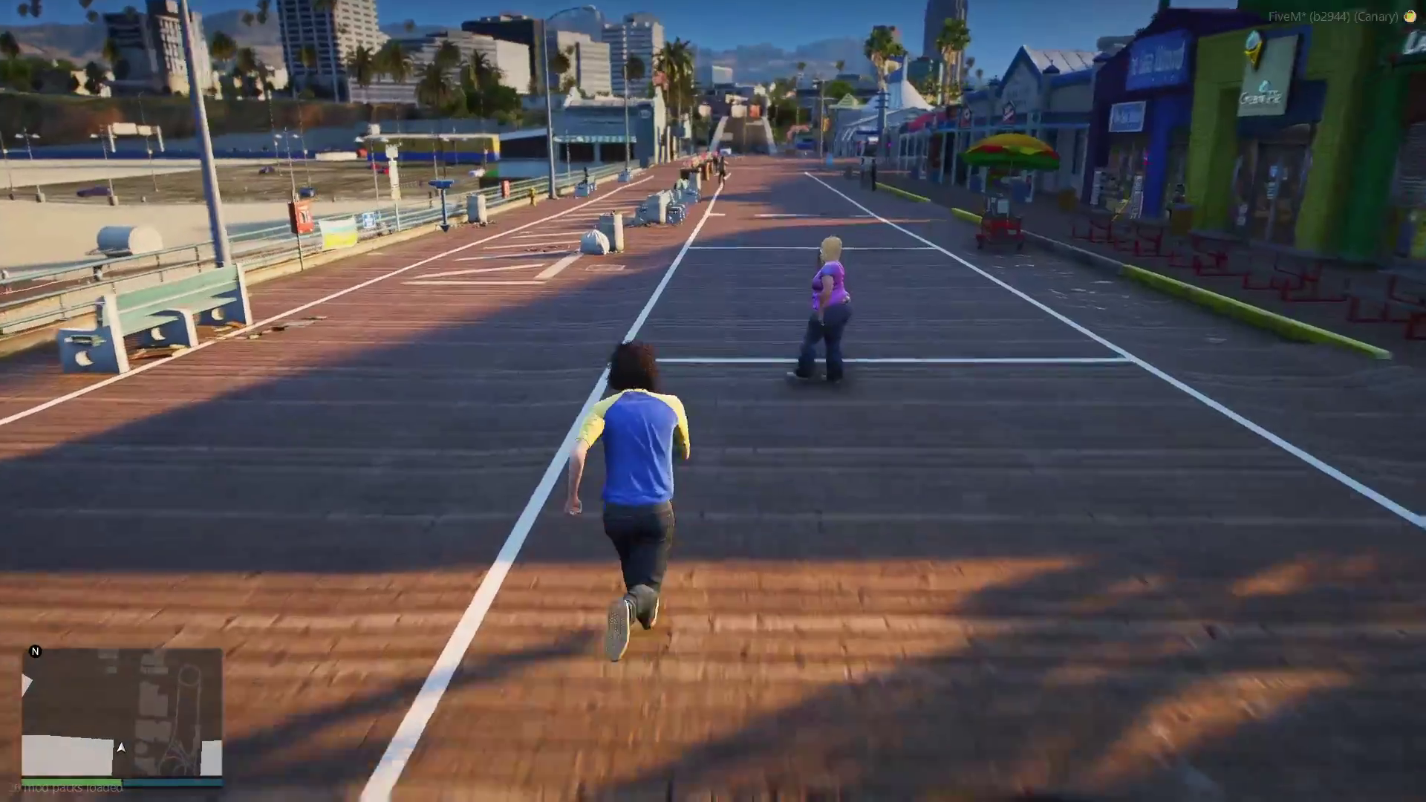
text(t/eup)
key(Return)
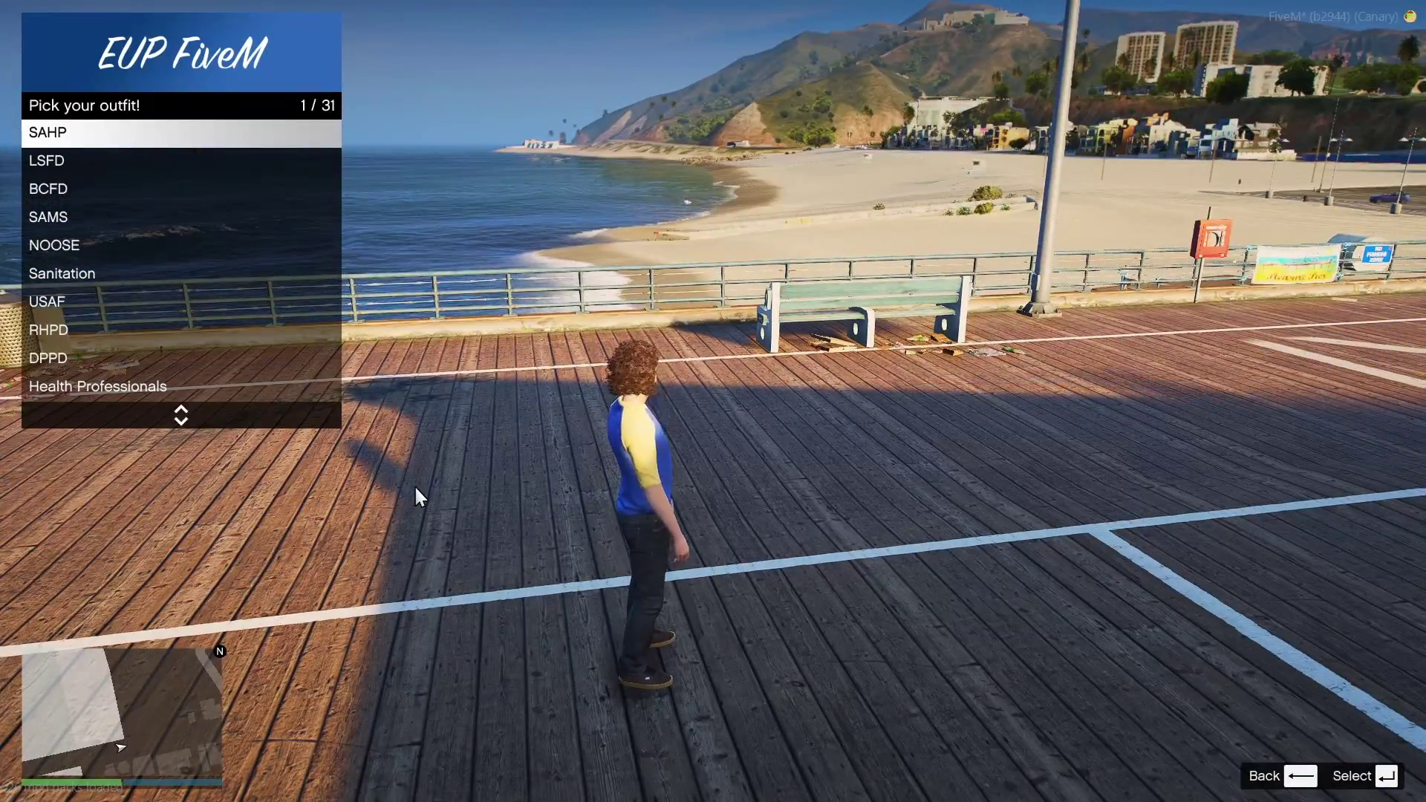
Step: Put on the Male BCSO Jacket outfit from the BCSO category and close the menu
key(Up)
key(Up)
key(Up)
key(Down)
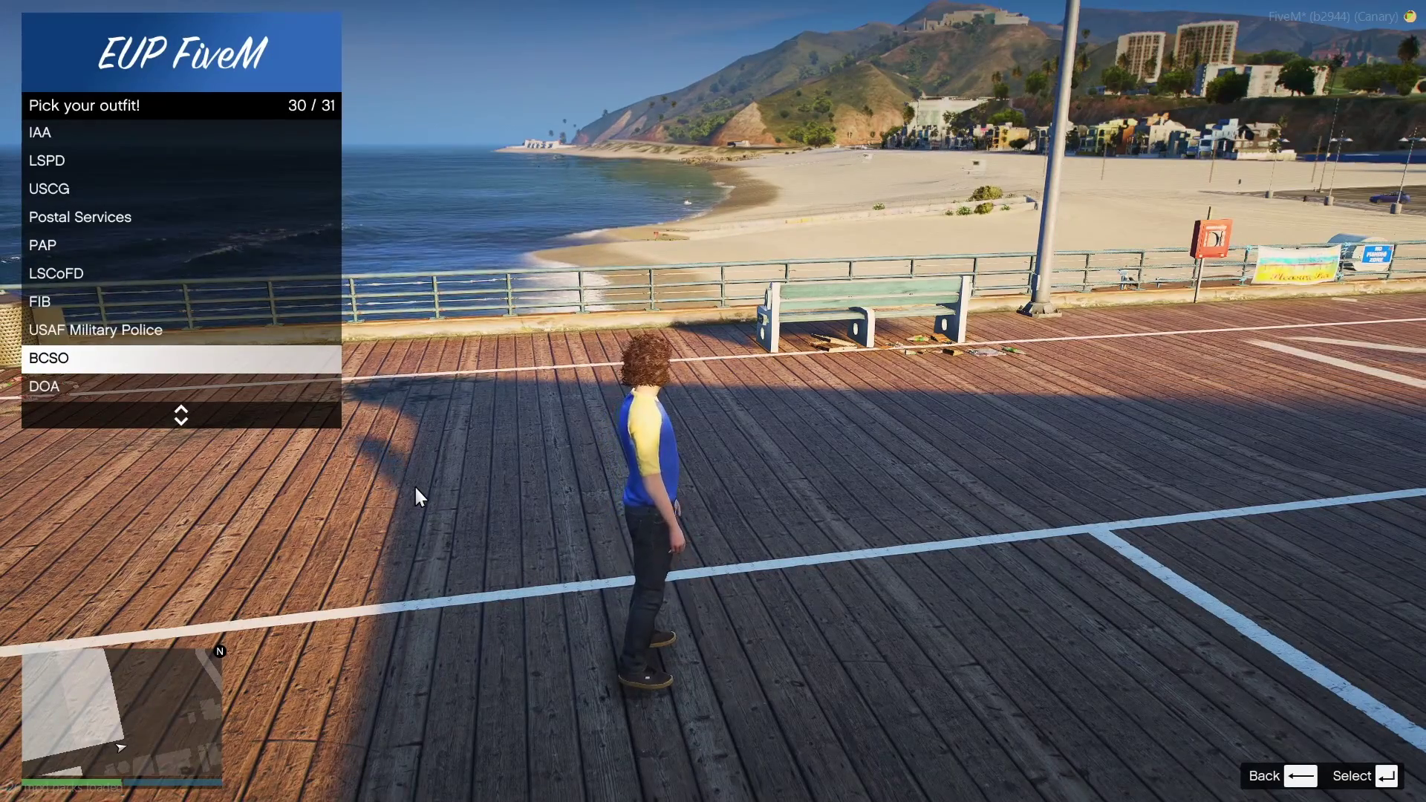
key(Return)
key(Down)
key(Down)
key(Down)
key(Down)
key(Down)
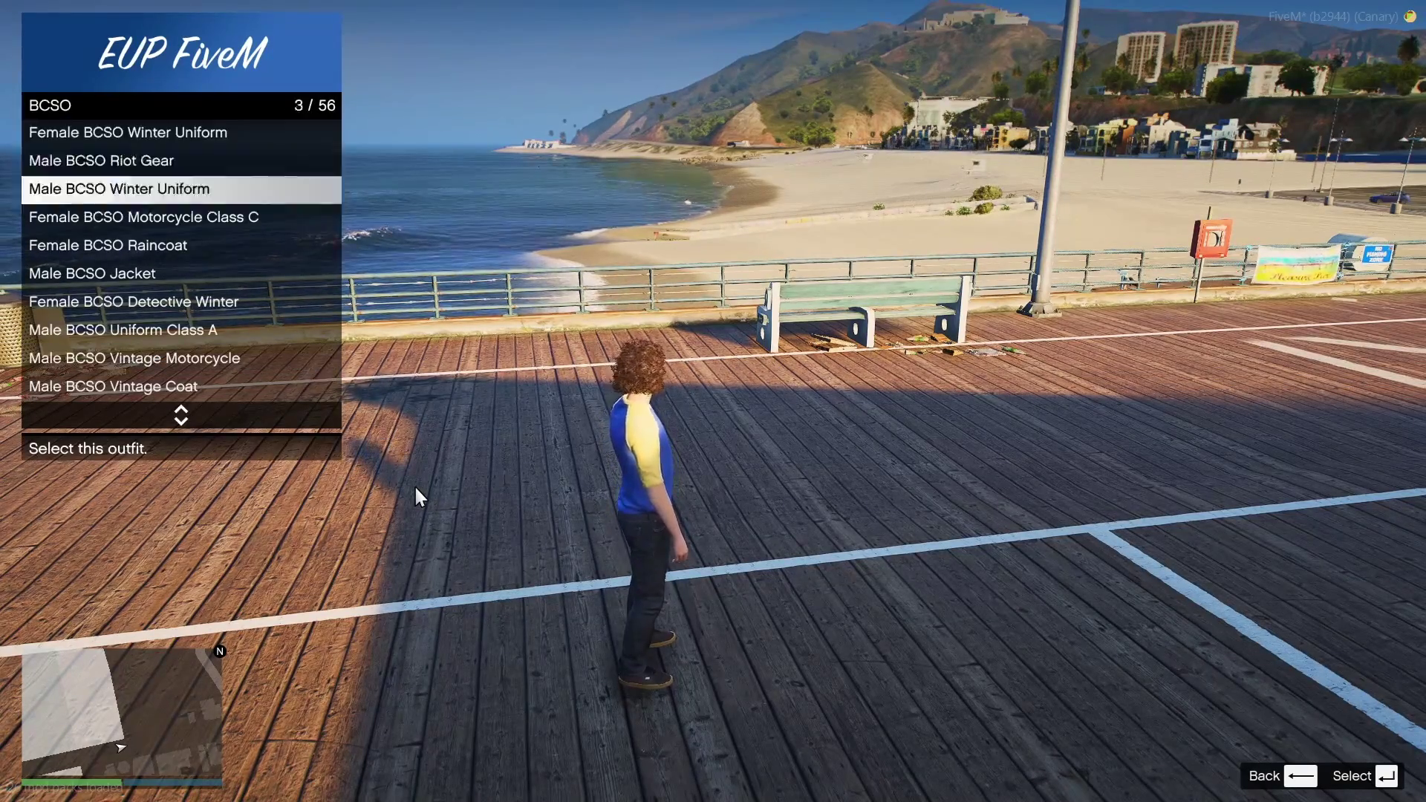
key(Return)
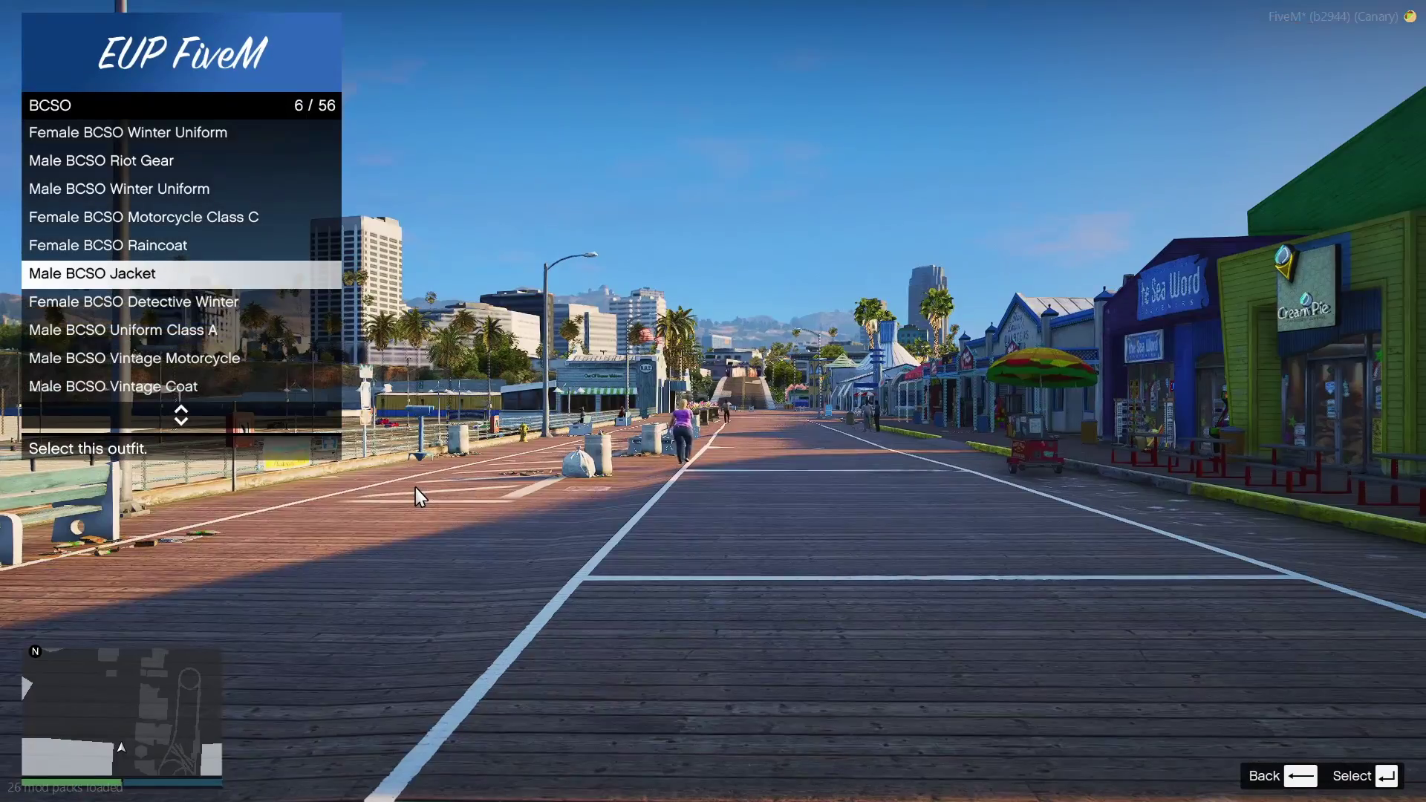
key(BackSpace)
key(BackSpace)
key(w)
key(shift)
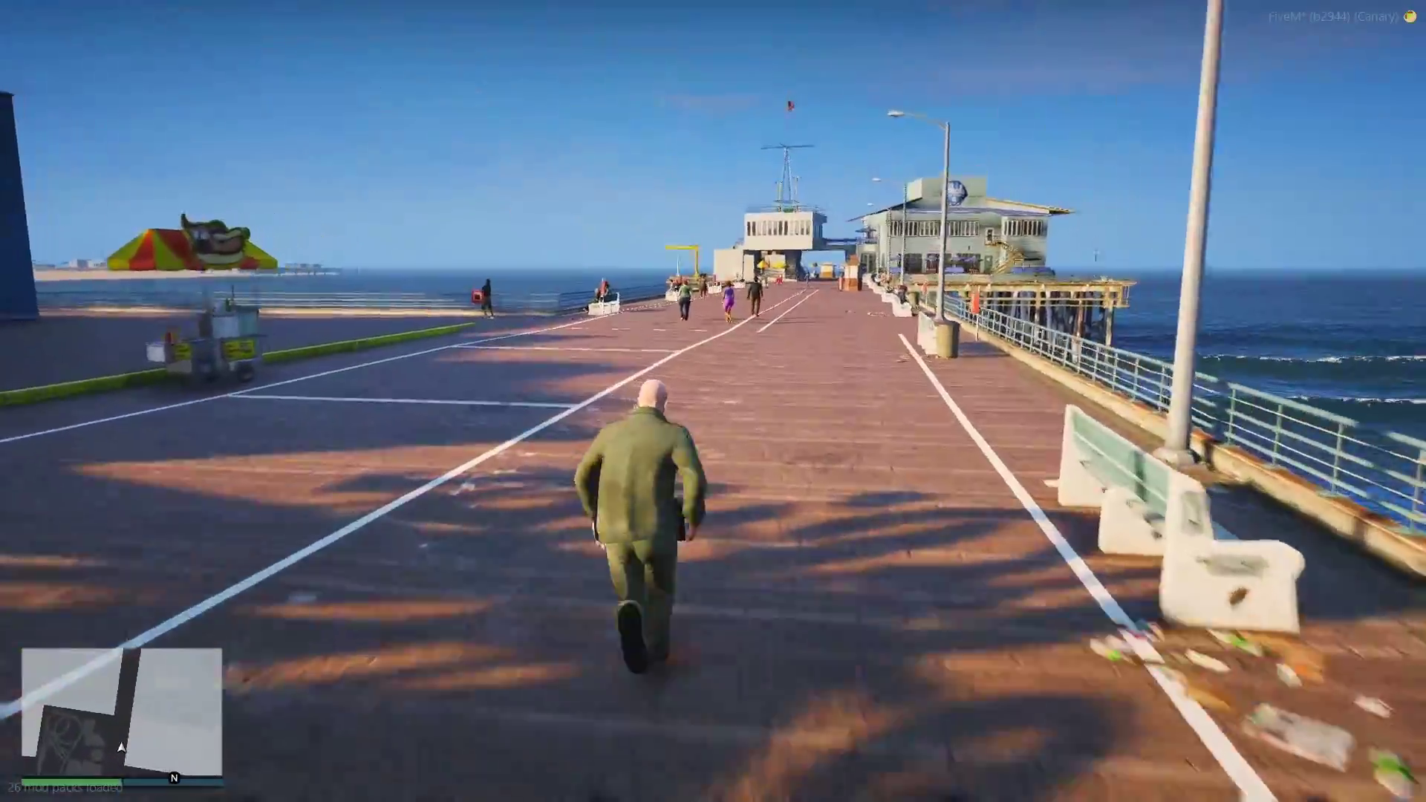
key(a)
key(d)
key(shift)
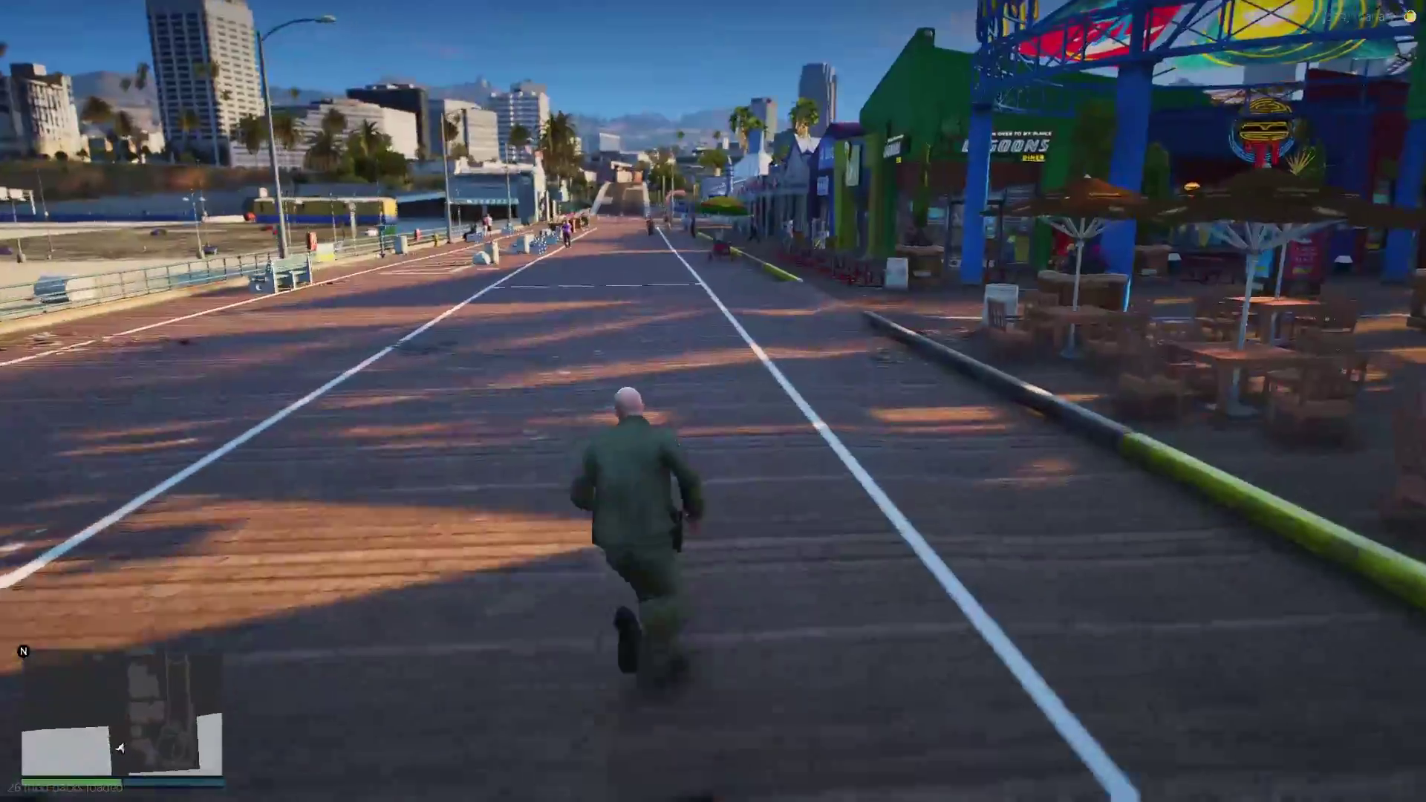
key(w)
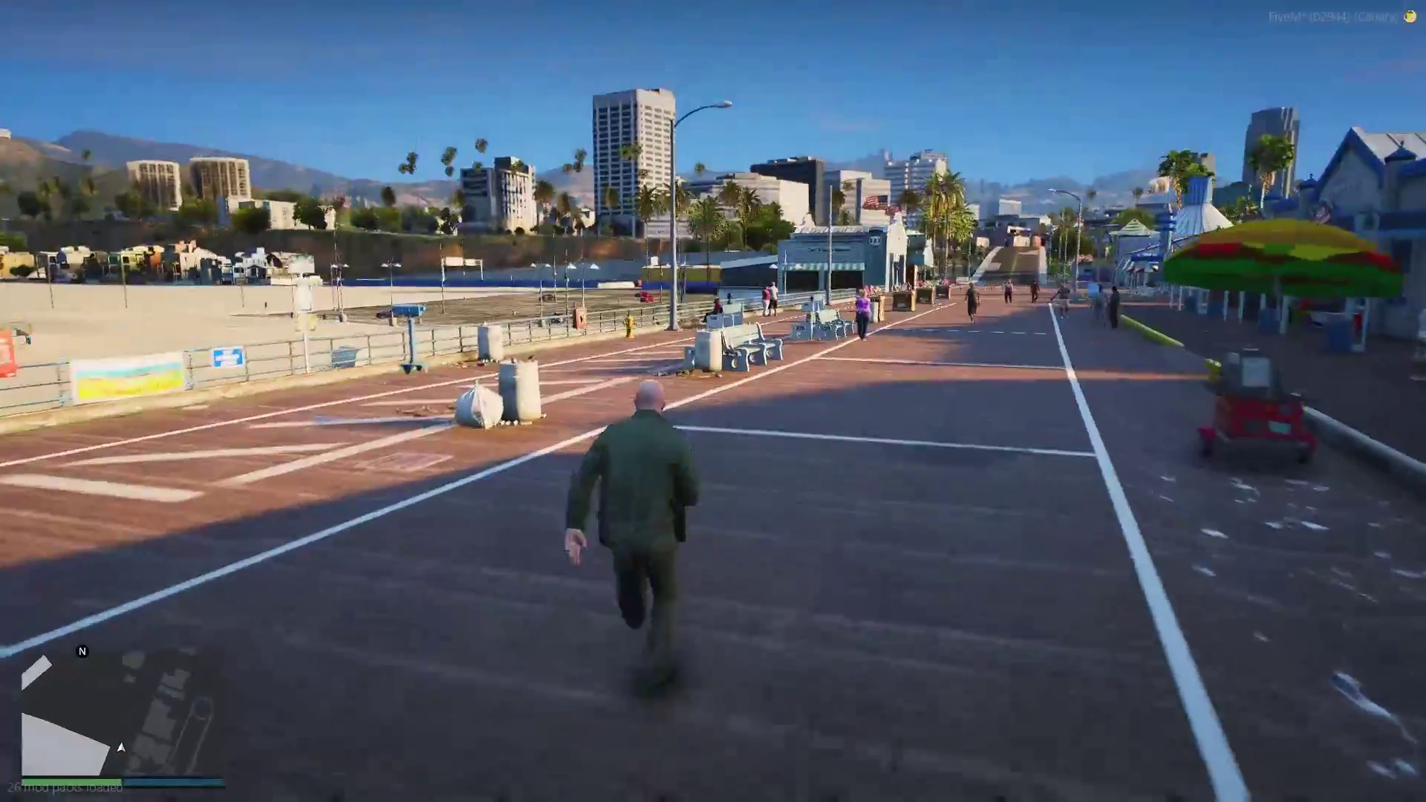
key(a)
key(d)
key(w)
key(w)
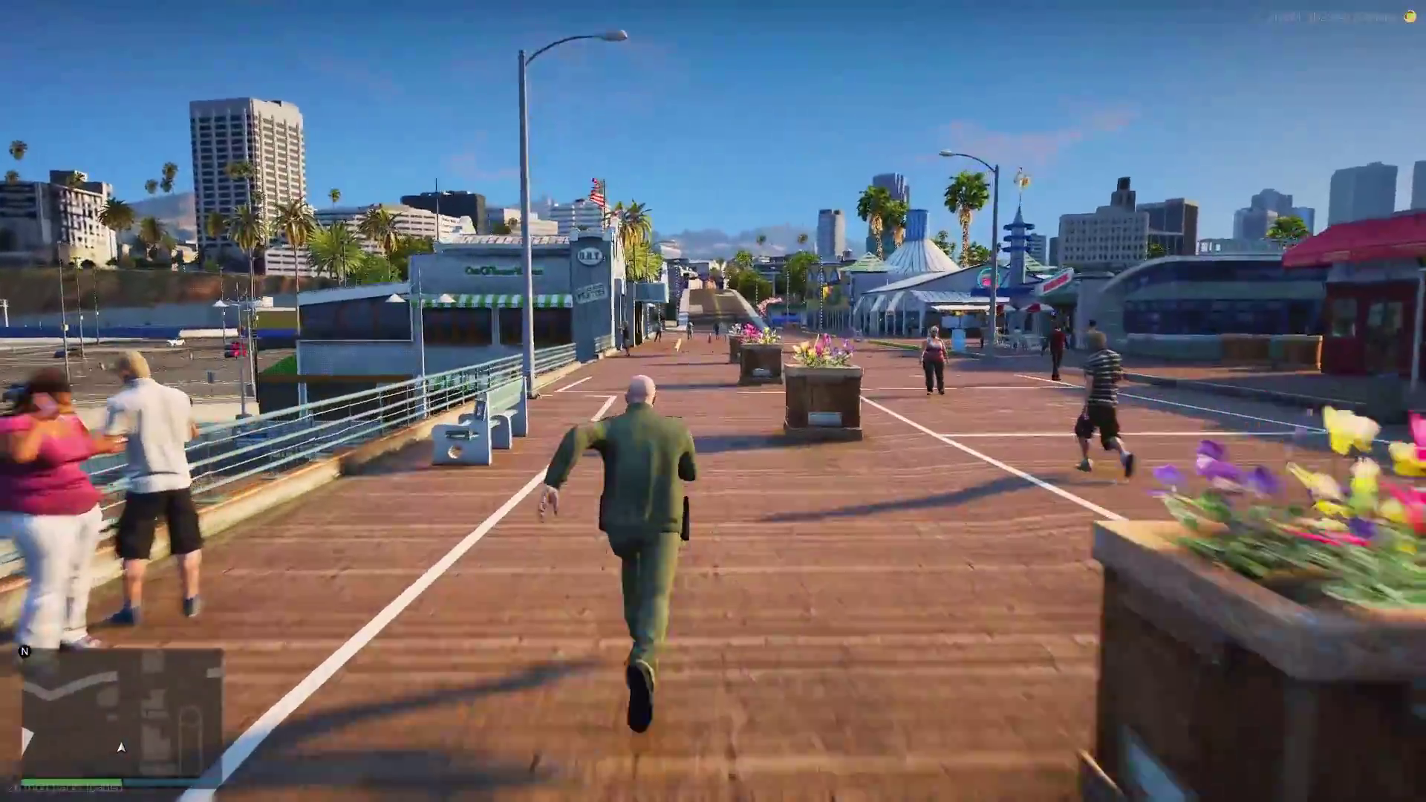
key(w)
key(w)
key(w)
key(w)
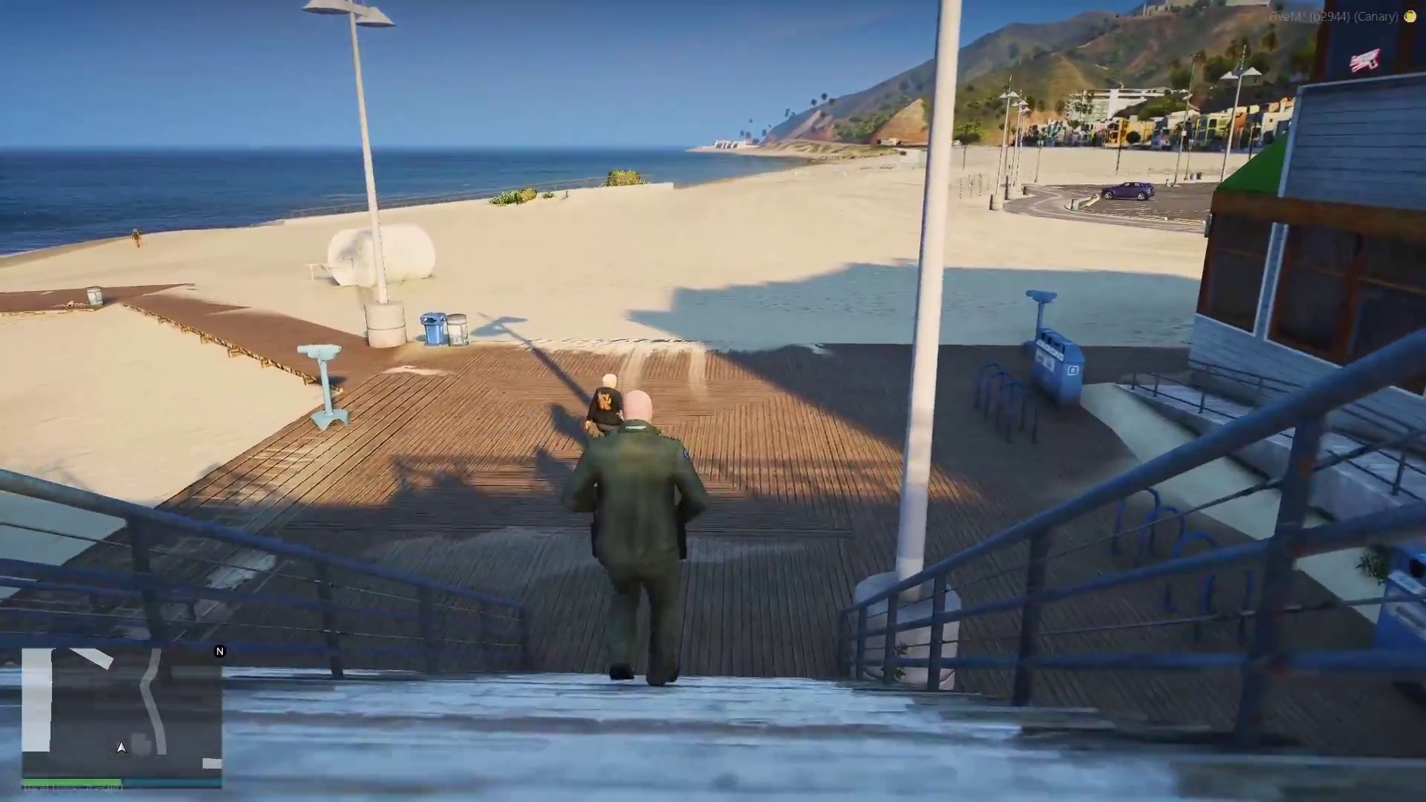
key(w)
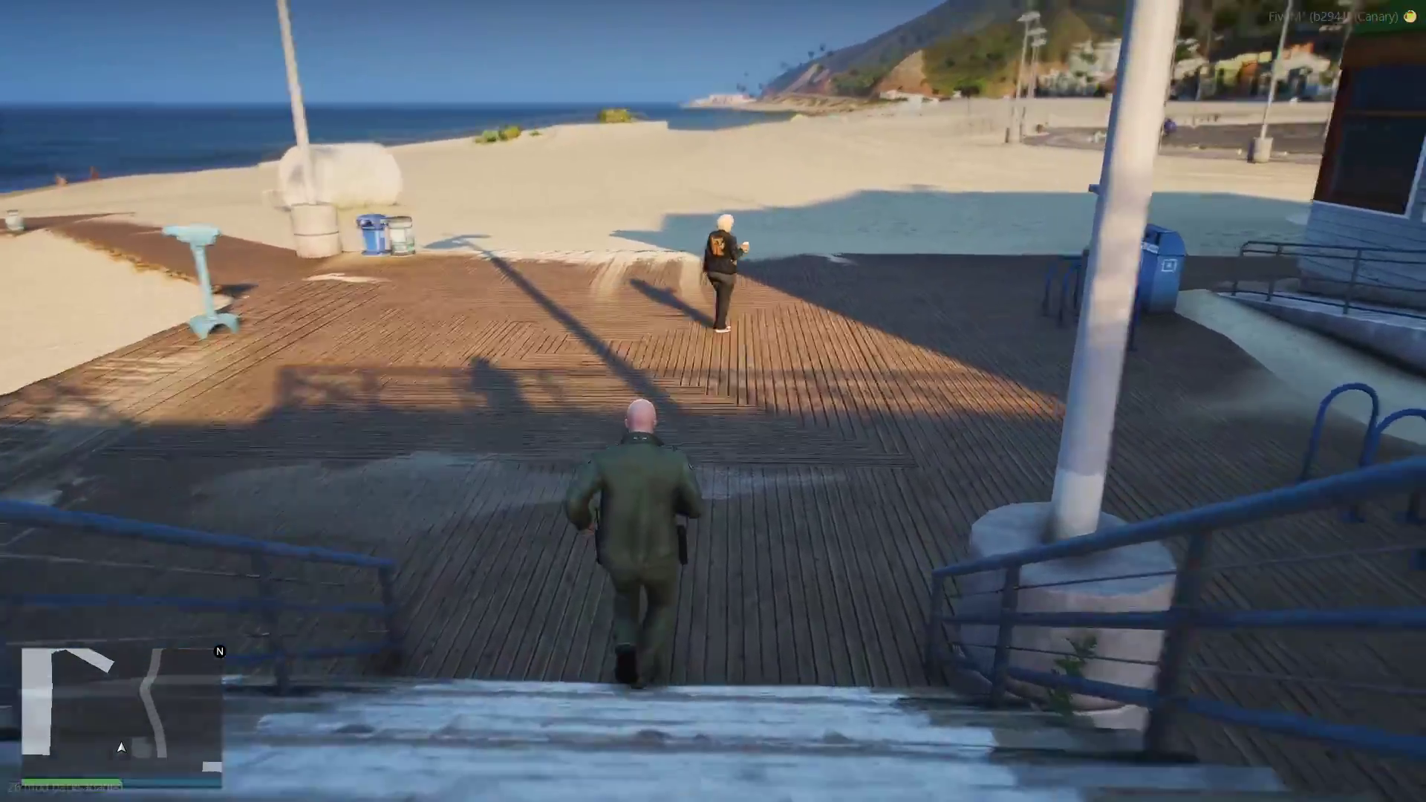
key(w)
key(w)
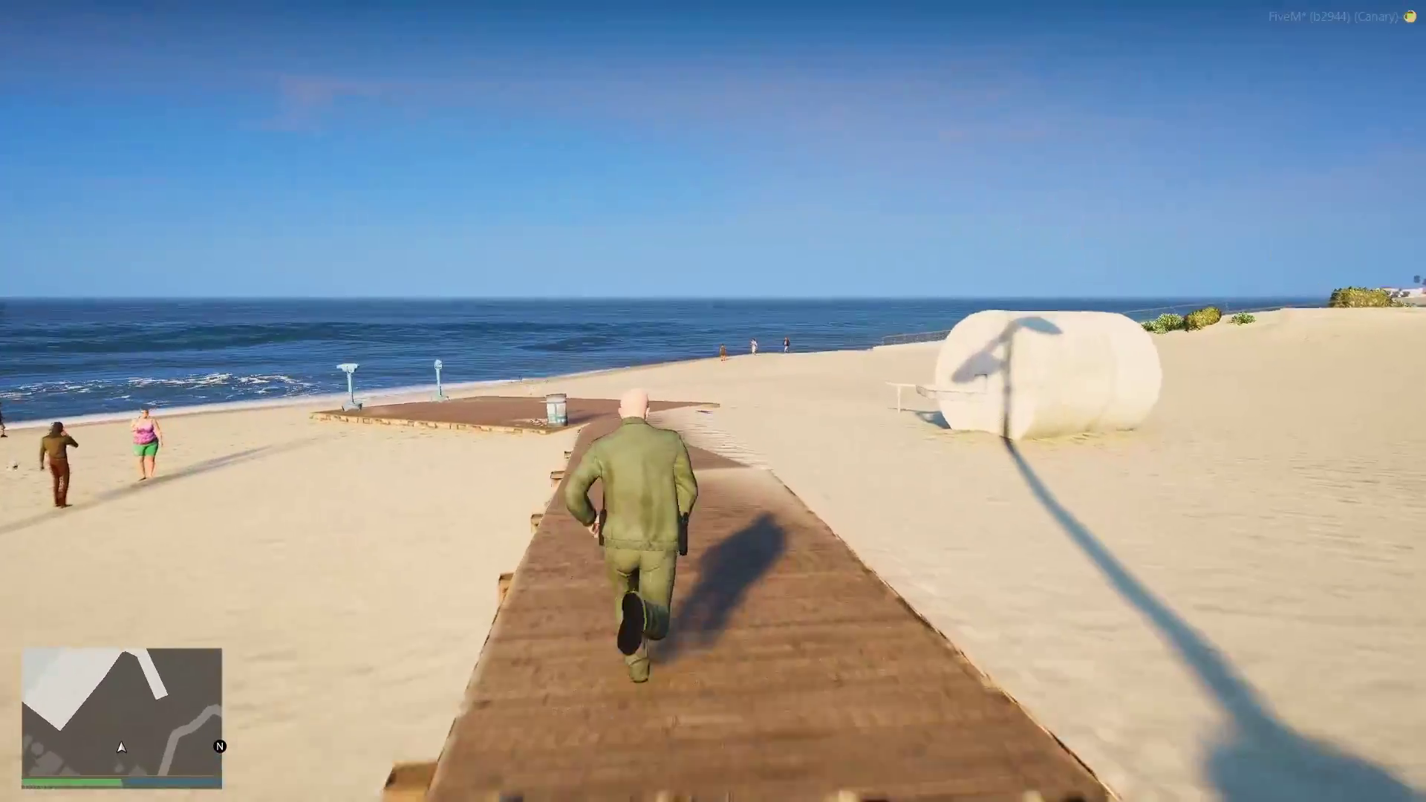
key(w)
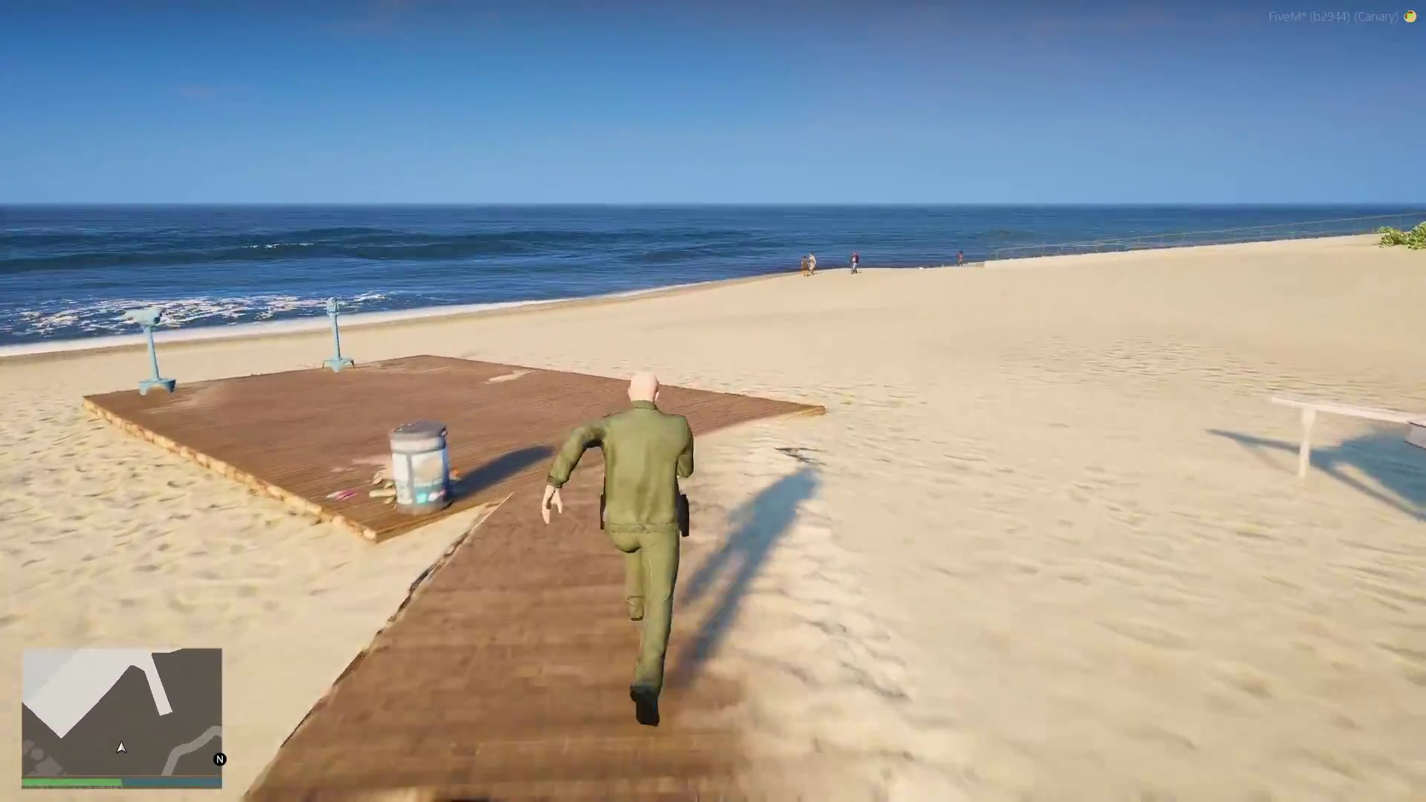
key(w)
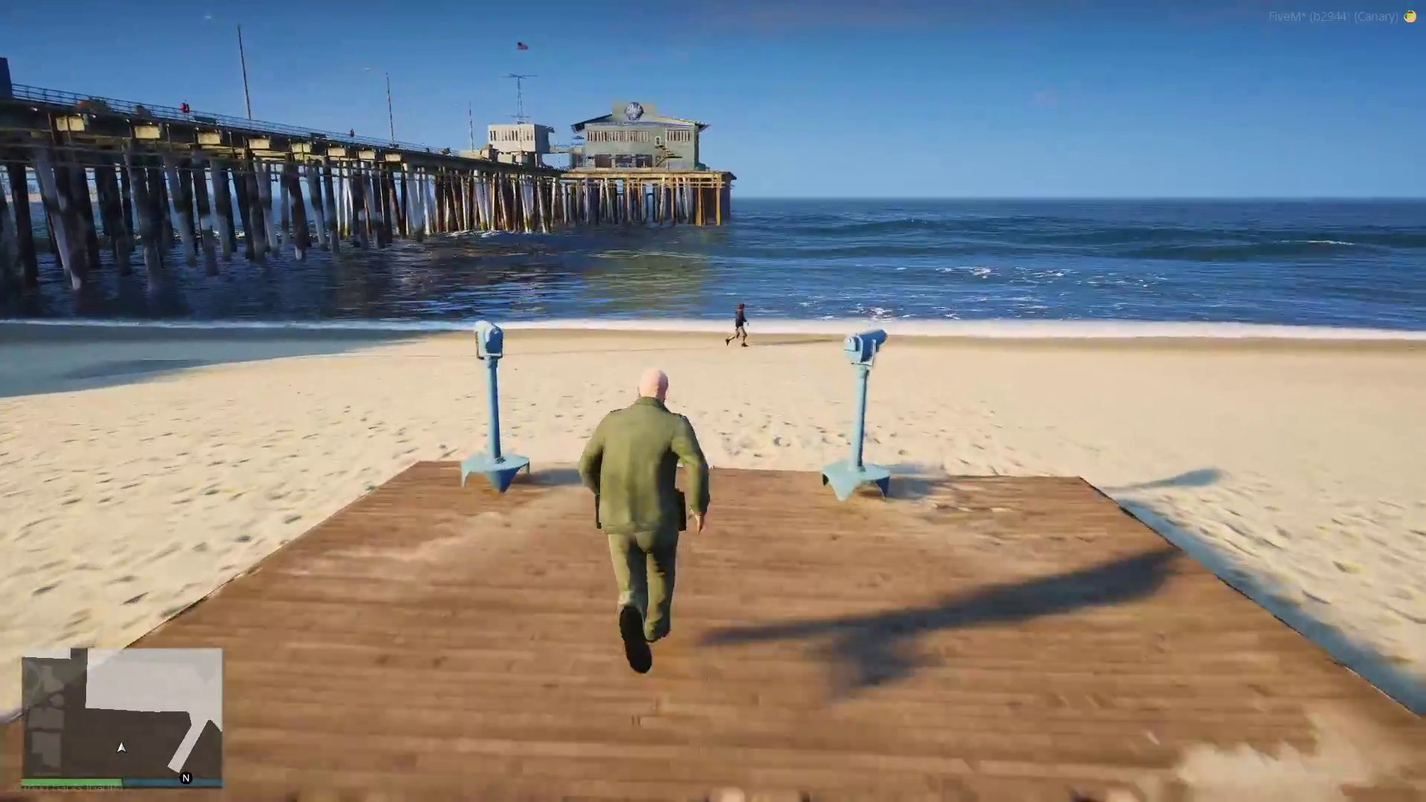
key(w)
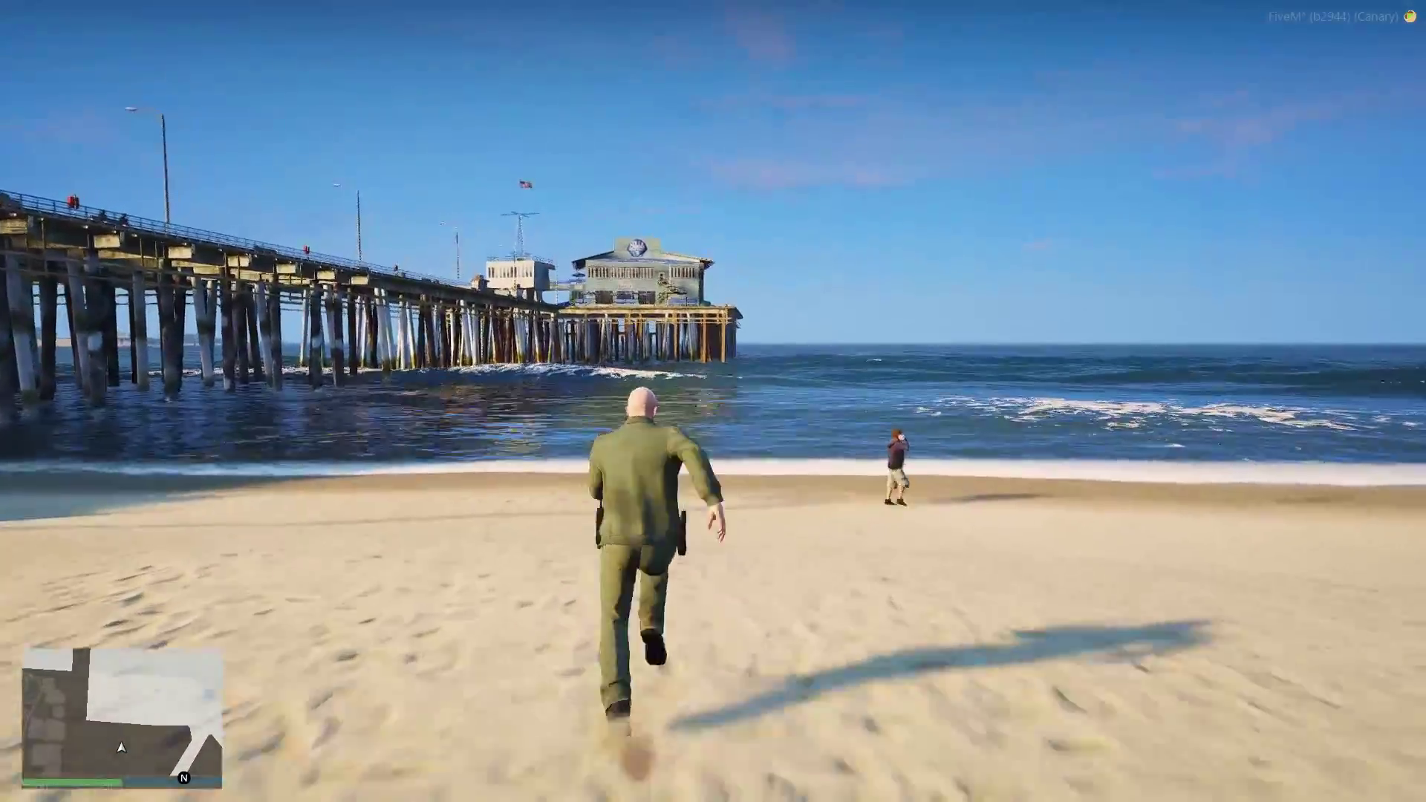
key(w)
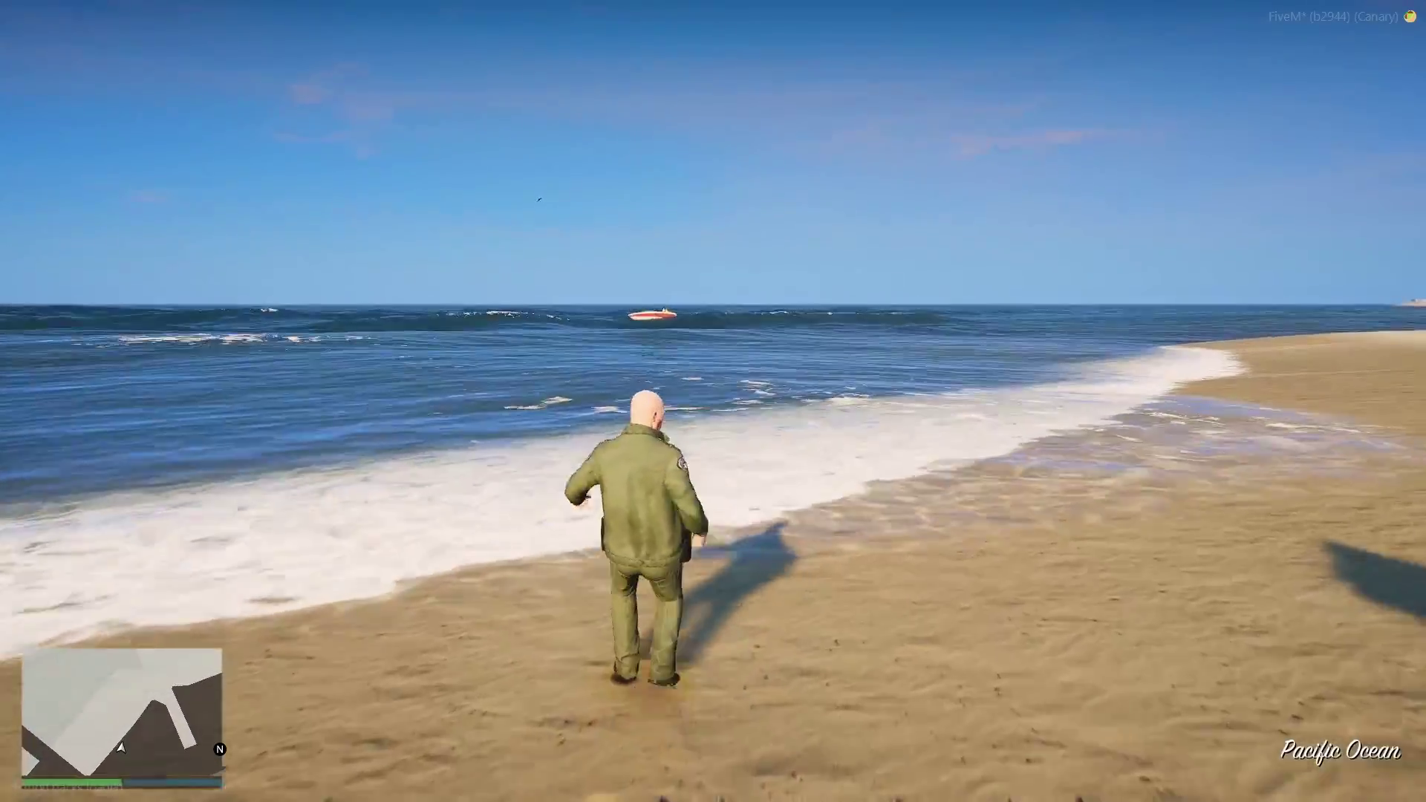
key(w)
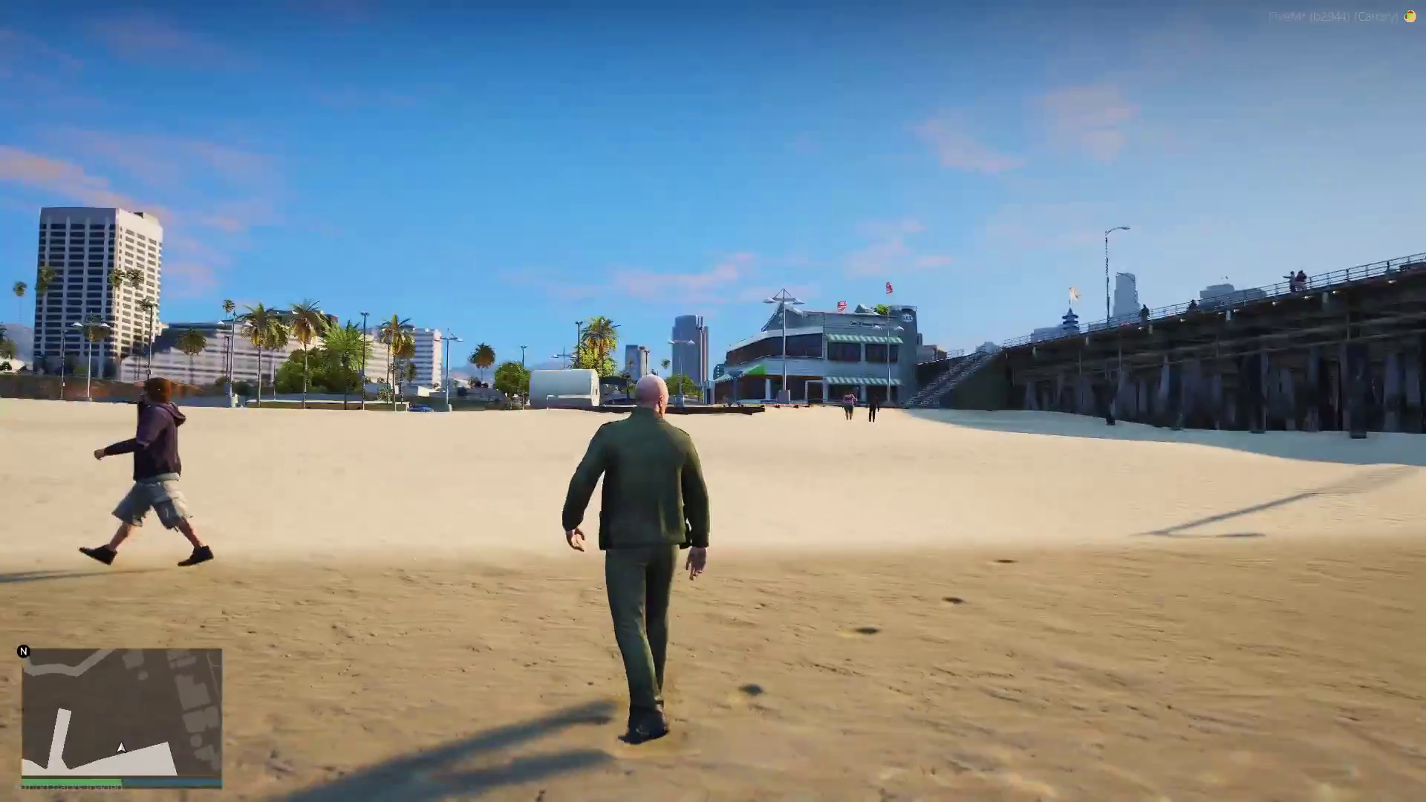
key(w)
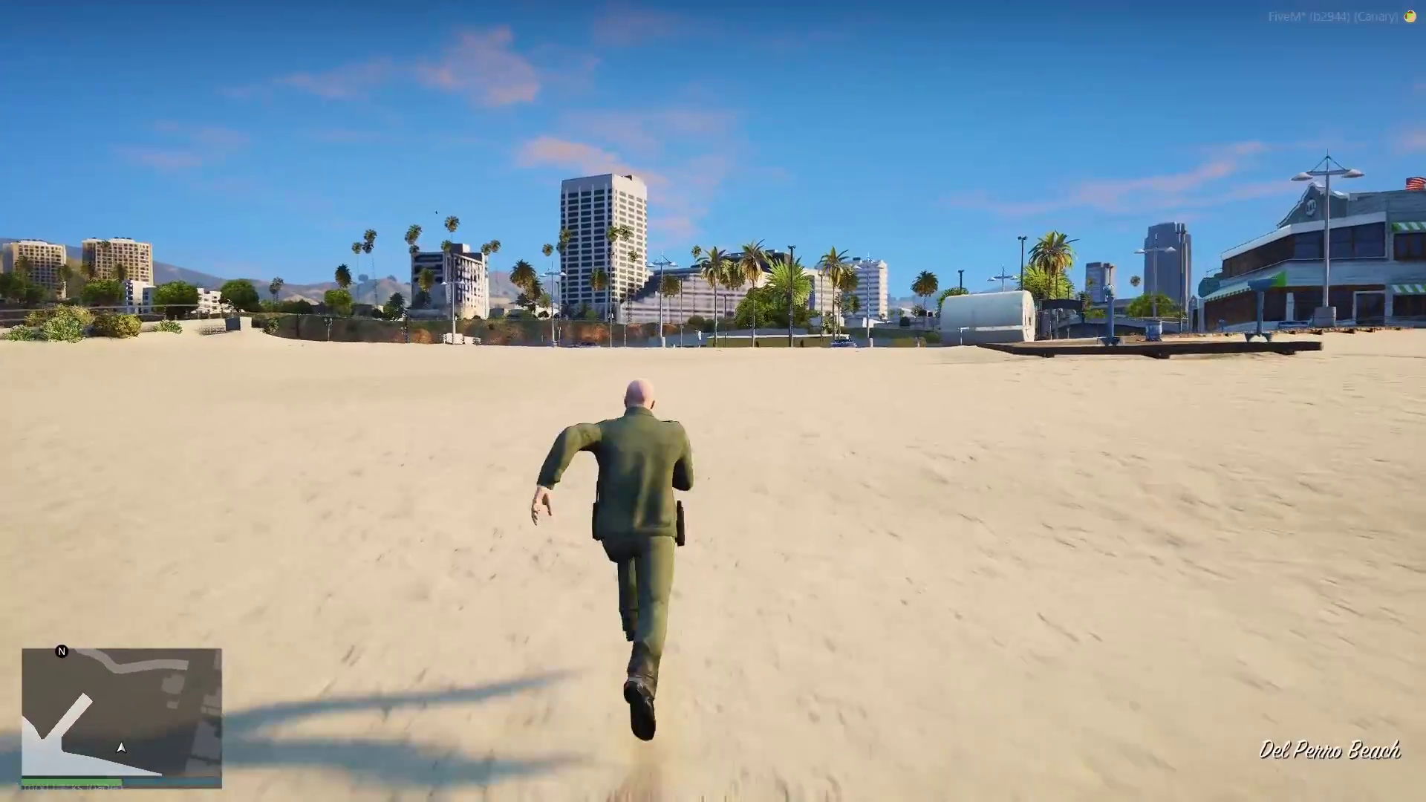